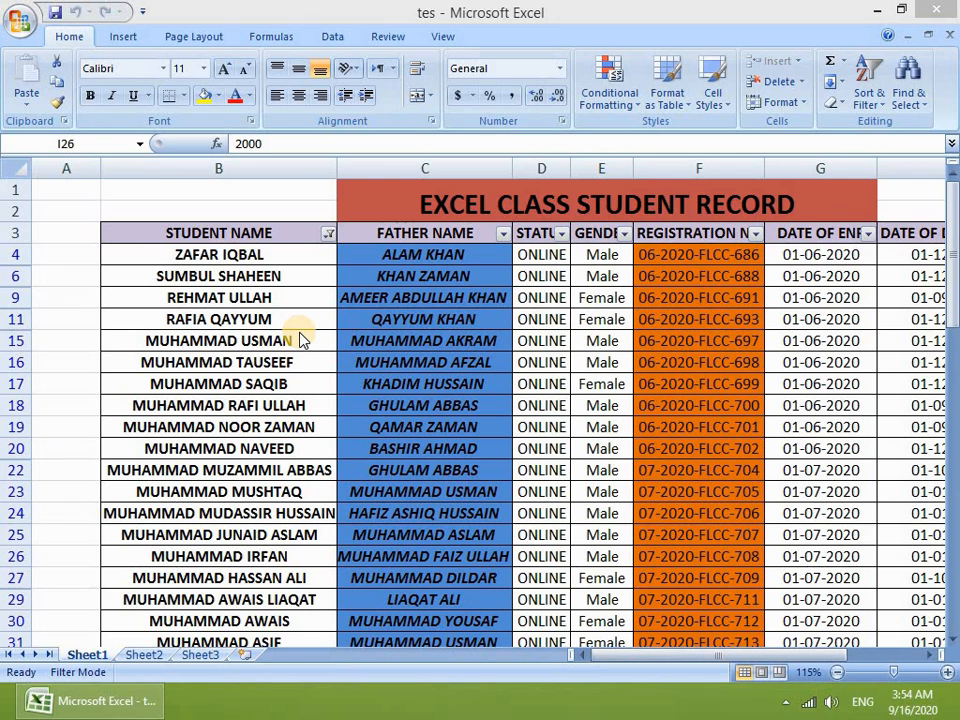
Step: Look over the Student Name filter options and the table without changing anything
{"action": "left_click", "coordinate": [328, 234]}
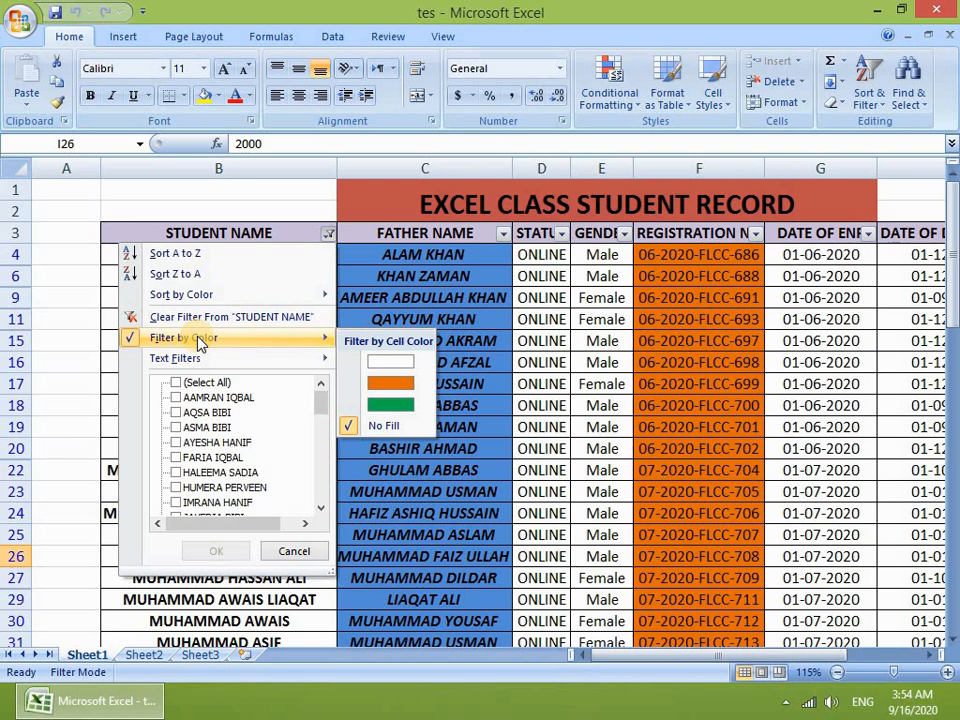
{"action": "mouse_move", "coordinate": [181, 365]}
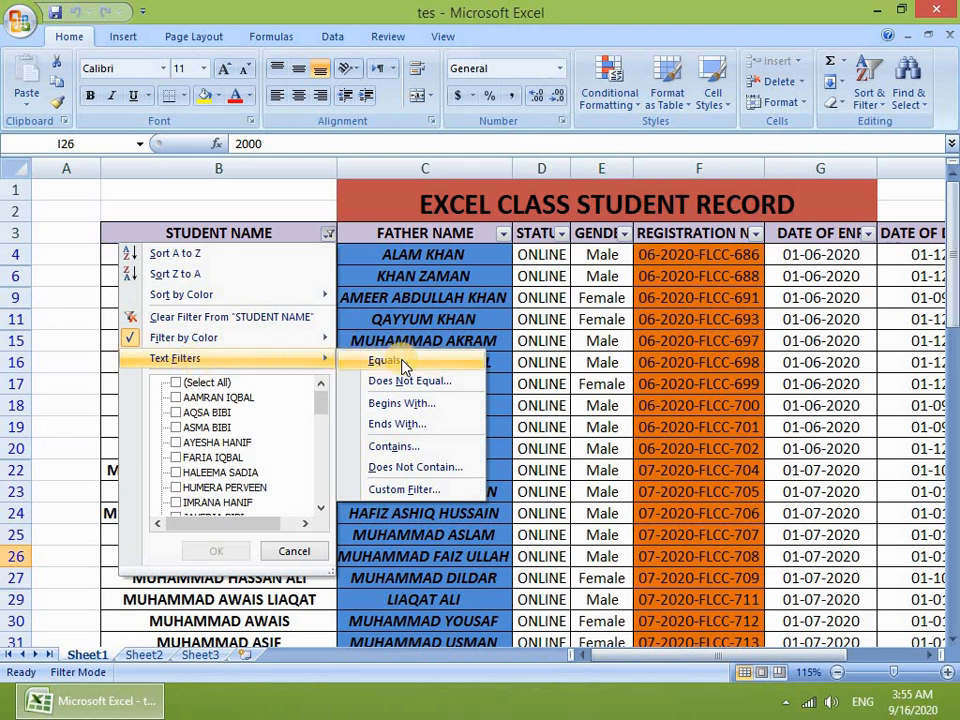
{"action": "left_click", "coordinate": [171, 236]}
{"action": "left_click_drag", "start_coordinate": [206, 244], "coordinate": [756, 600]}
{"action": "left_click_drag", "start_coordinate": [731, 660], "coordinate": [650, 660]}
{"action": "scroll", "coordinate": [290, 430], "scroll_direction": "up", "scroll_amount": 5}
{"action": "left_click", "coordinate": [275, 401]}
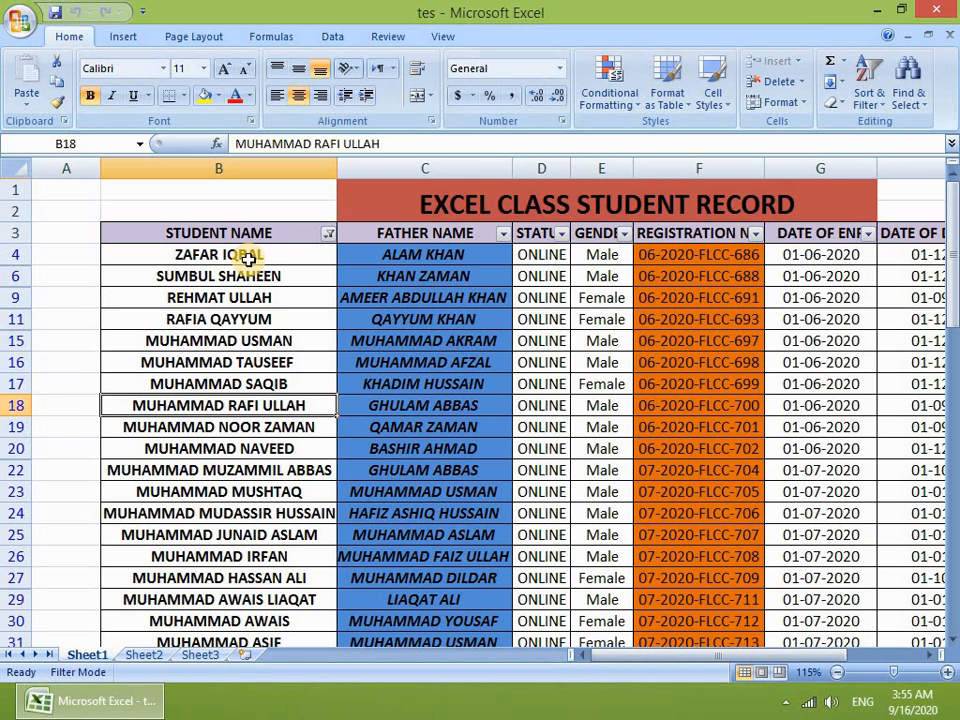
{"action": "left_click", "coordinate": [167, 252]}
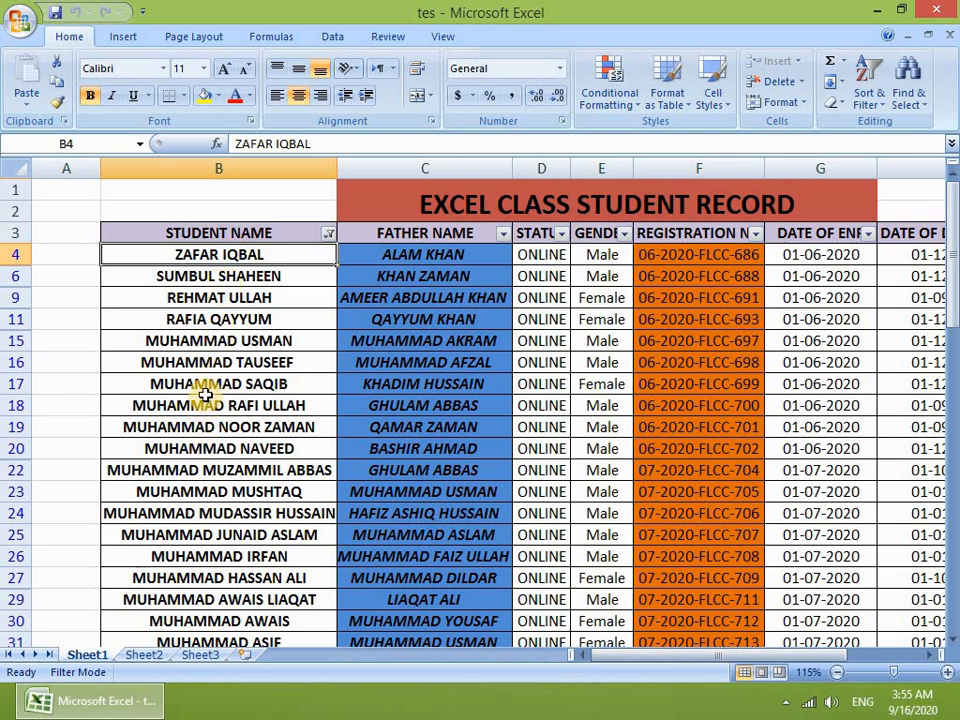
{"action": "left_click", "coordinate": [241, 384]}
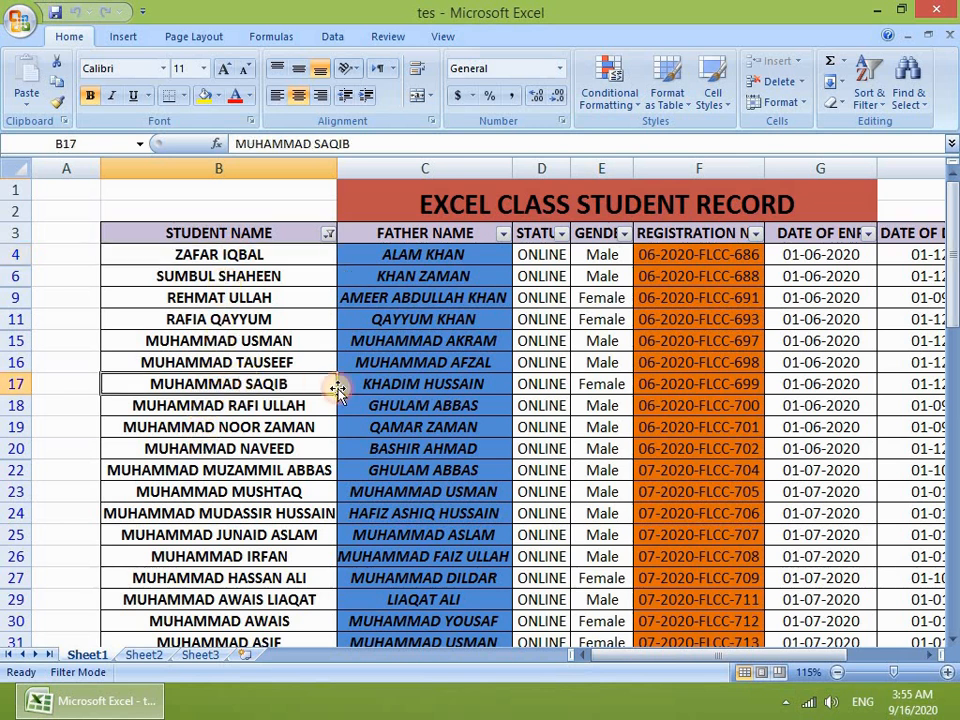
{"action": "double_click", "coordinate": [300, 384]}
{"action": "left_click_drag", "start_coordinate": [300, 384], "coordinate": [139, 384]}
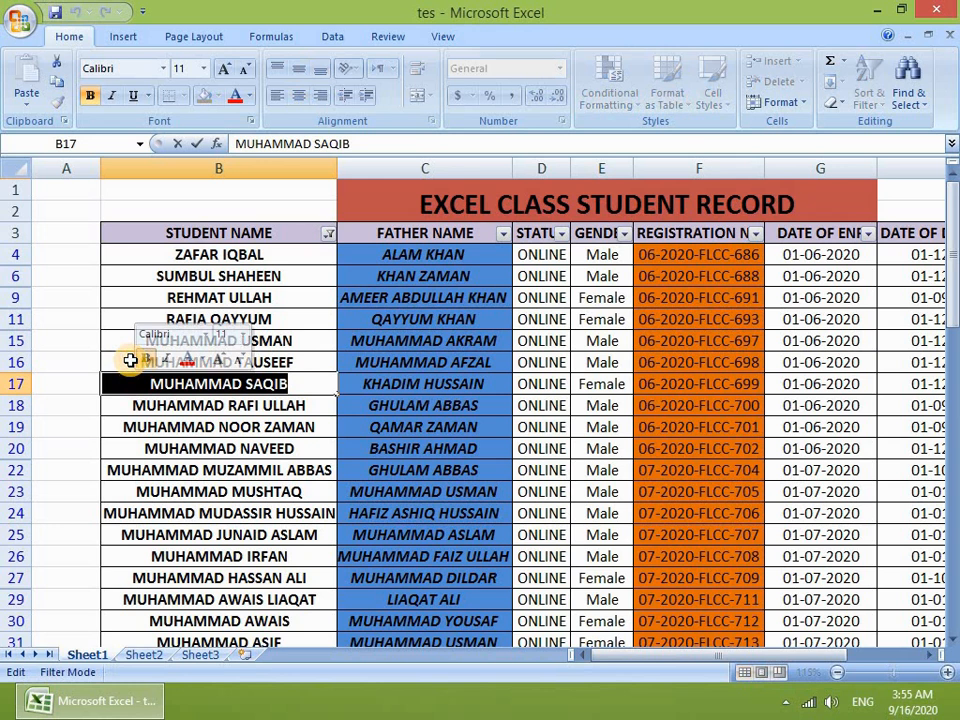
{"action": "type", "text": "xsg"}
{"action": "key", "text": "BackSpace"}
{"action": "key", "text": "BackSpace"}
{"action": "key", "text": "BackSpace"}
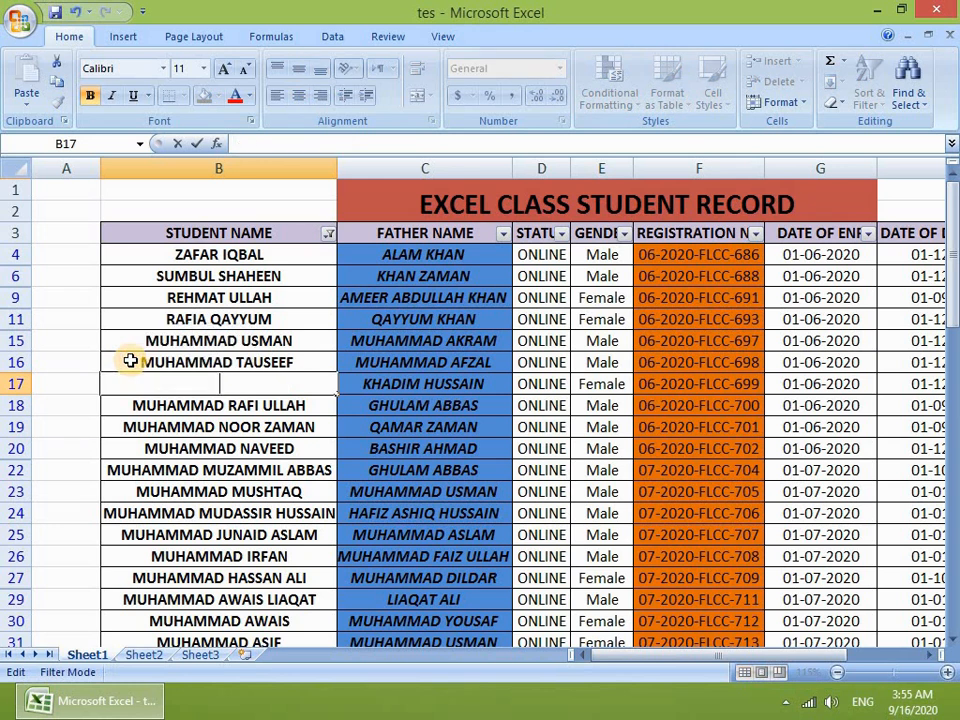
{"action": "type", "text": "za"}
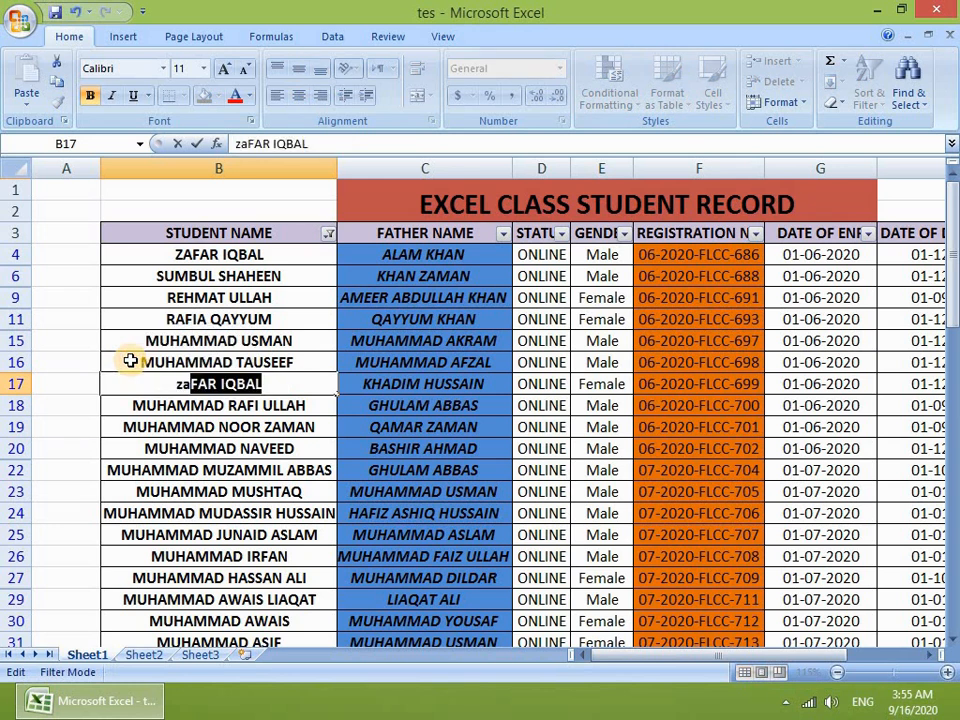
{"action": "key", "text": "Return"}
{"action": "scroll", "coordinate": [132, 363], "scroll_direction": "down", "scroll_amount": 3}
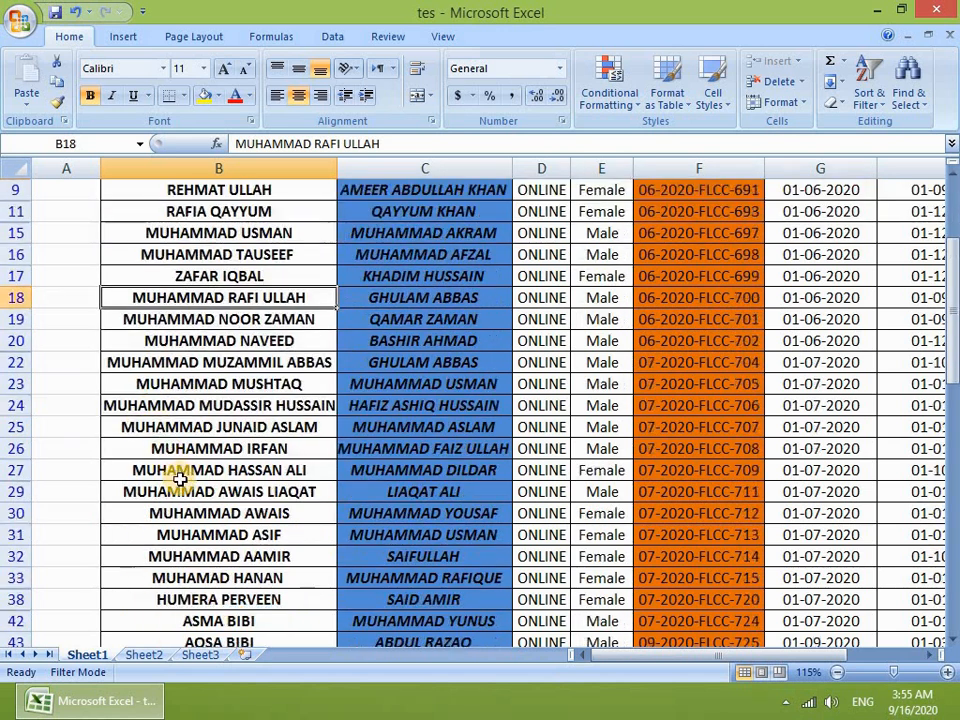
{"action": "left_click", "coordinate": [220, 428]}
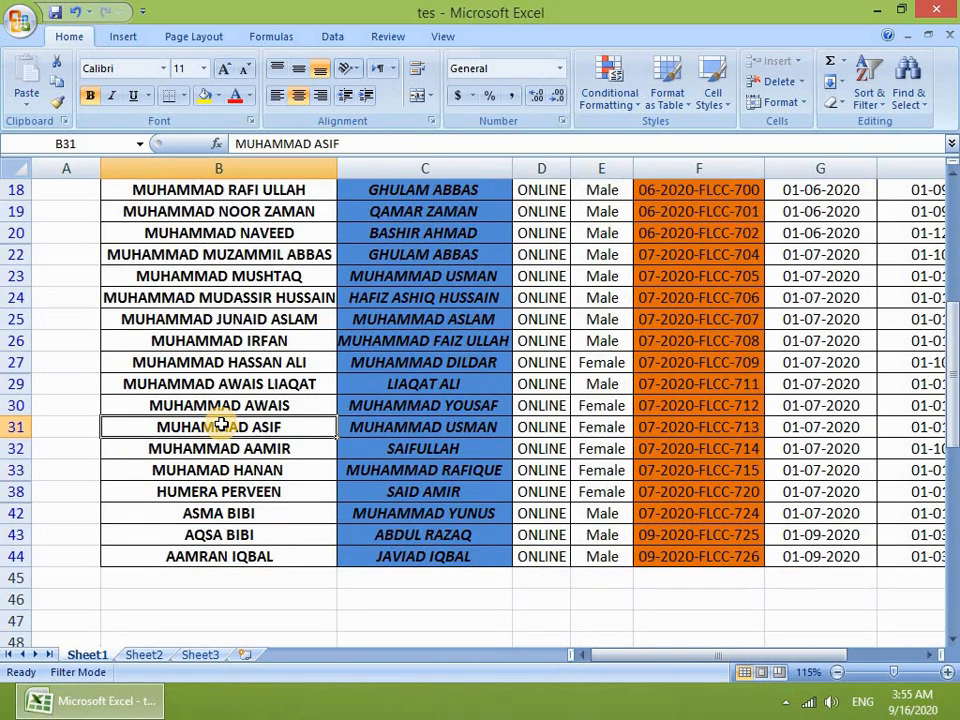
{"action": "type", "text": "za"}
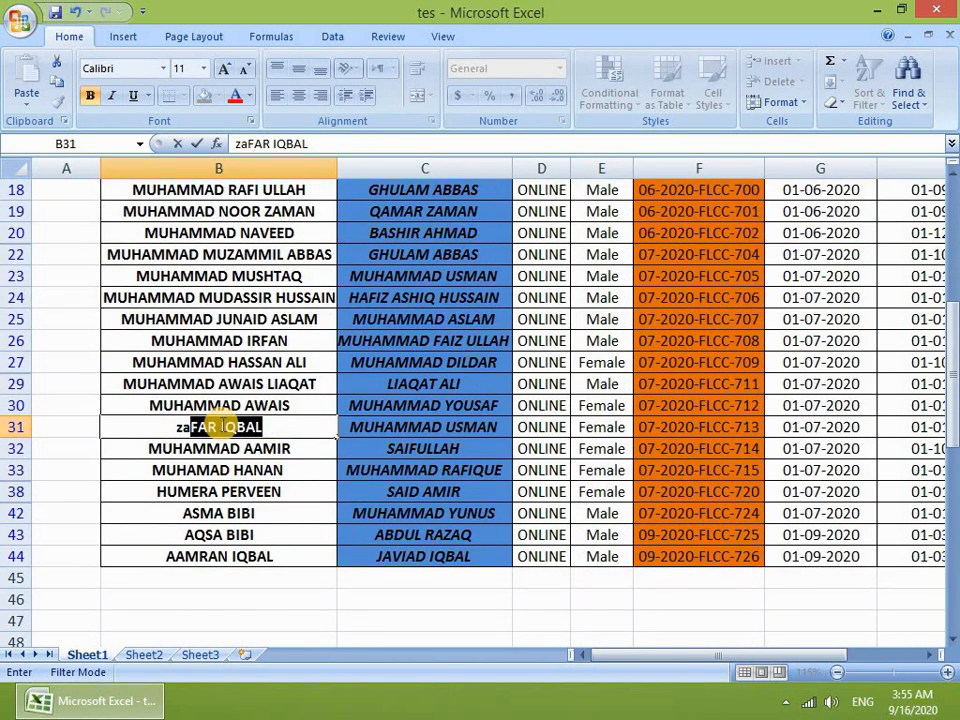
{"action": "key", "text": "Return"}
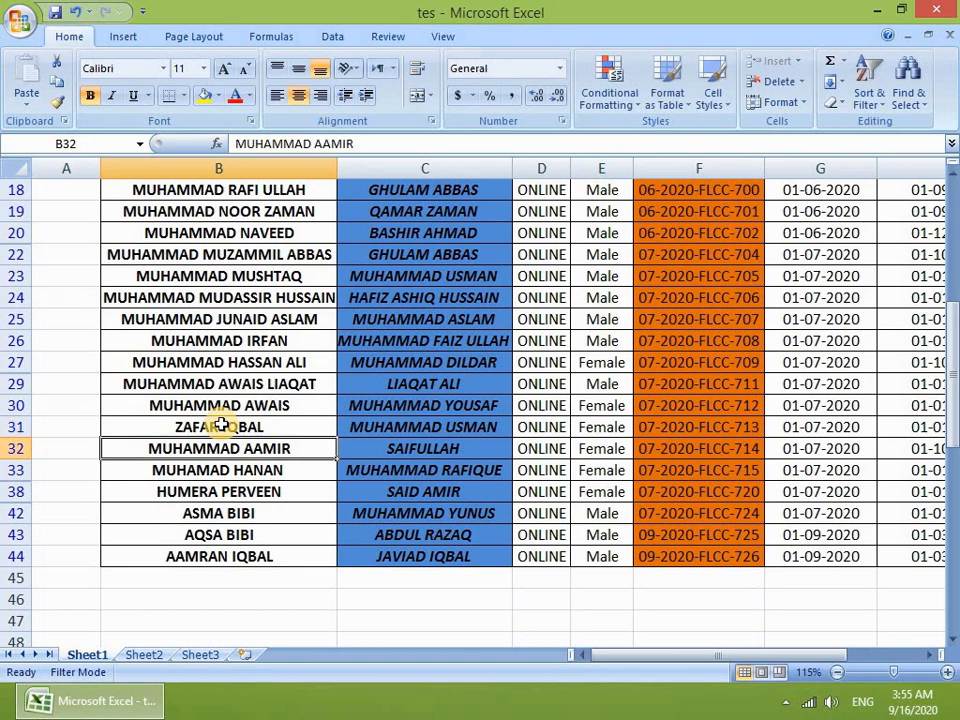
{"action": "left_click", "coordinate": [167, 428]}
{"action": "scroll", "coordinate": [165, 428], "scroll_direction": "up", "scroll_amount": 3}
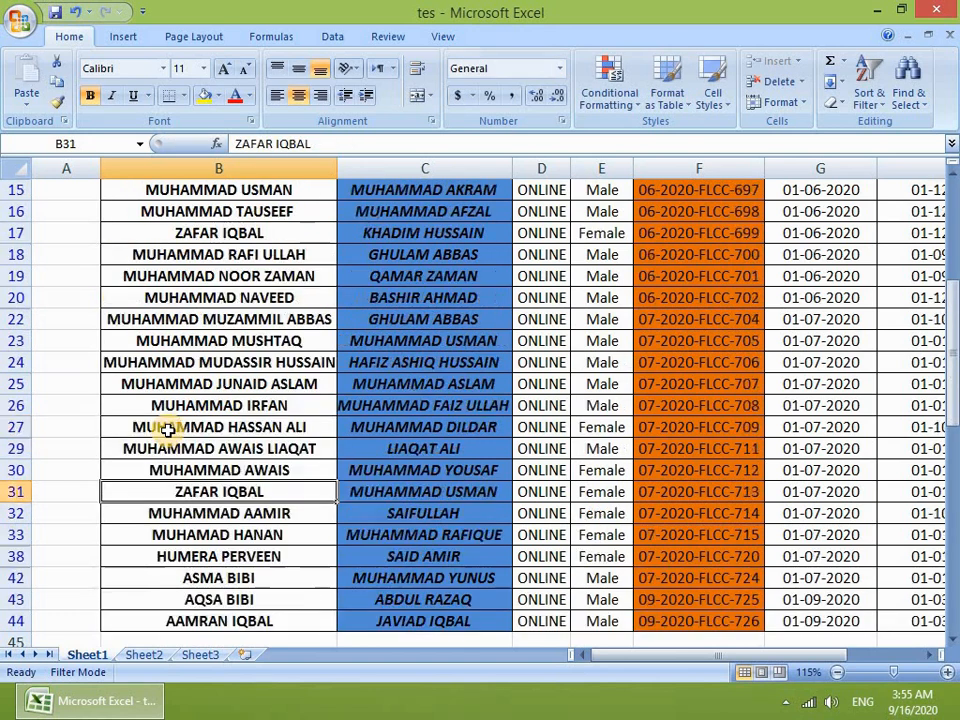
{"action": "left_click", "coordinate": [191, 262]}
{"action": "scroll", "coordinate": [195, 265], "scroll_direction": "up", "scroll_amount": 2}
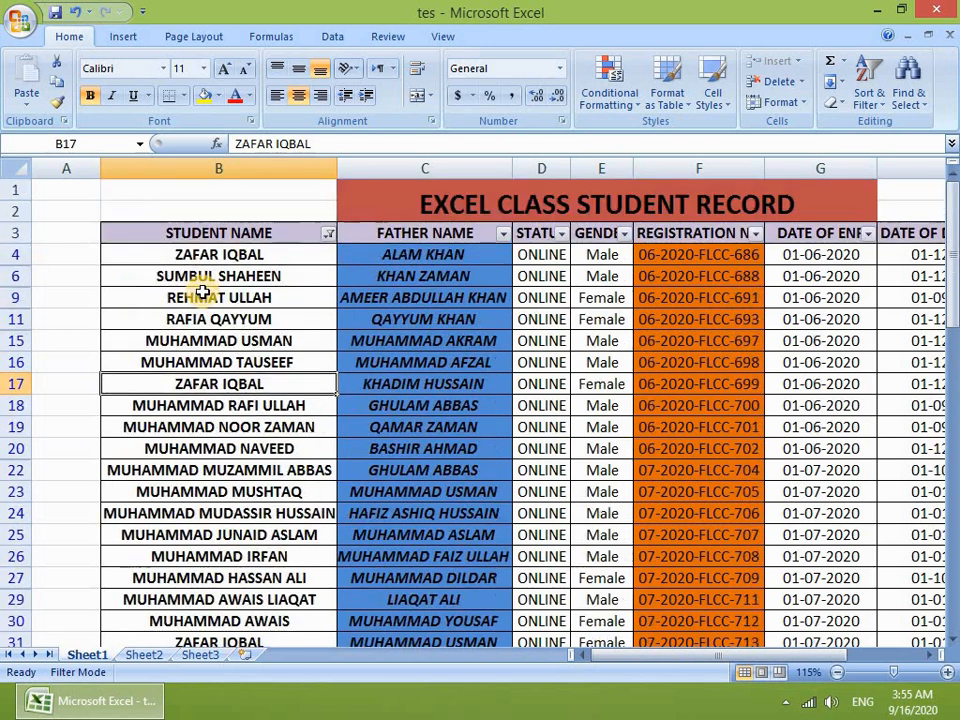
{"action": "left_click", "coordinate": [202, 254]}
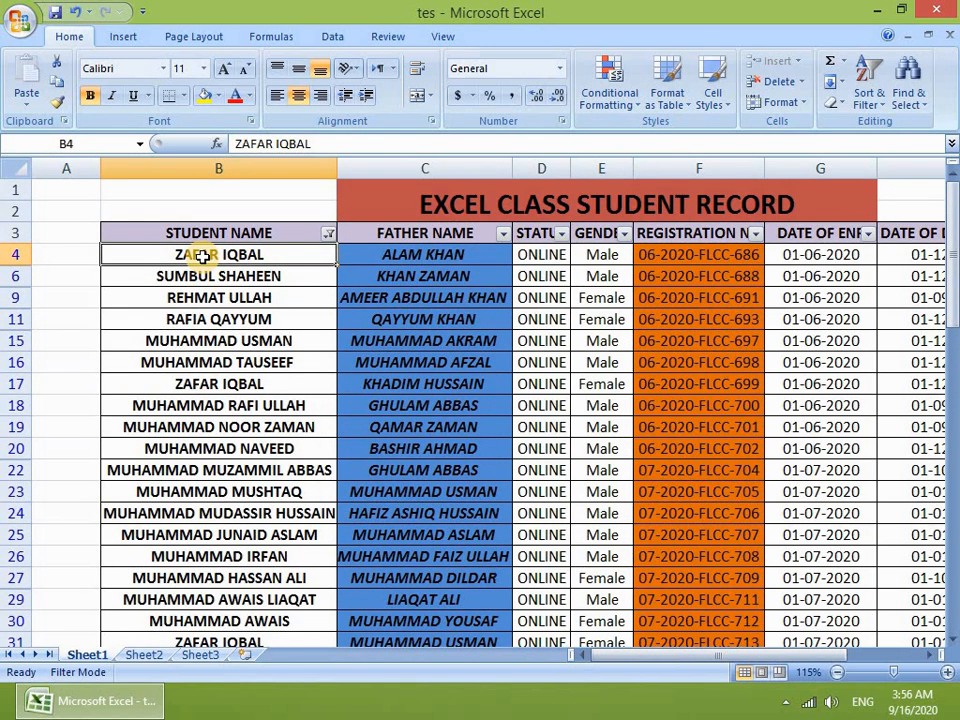
{"action": "left_click", "coordinate": [270, 336]}
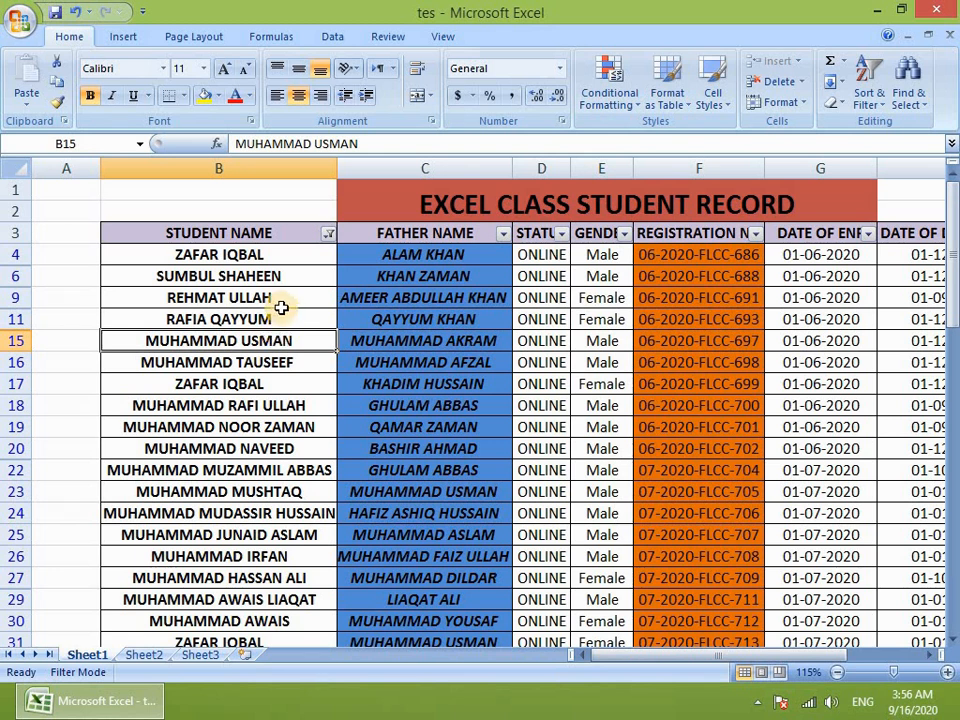
{"action": "left_click", "coordinate": [190, 253]}
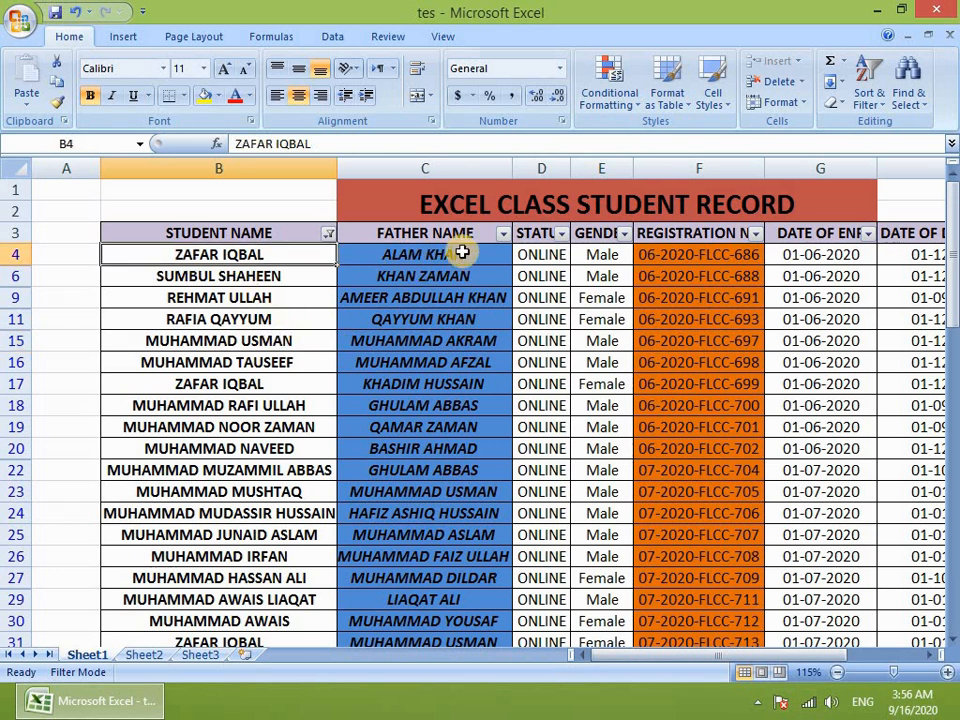
{"action": "left_click", "coordinate": [430, 254]}
{"action": "scroll", "coordinate": [321, 403], "scroll_direction": "down", "scroll_amount": 2}
{"action": "left_click", "coordinate": [189, 275]}
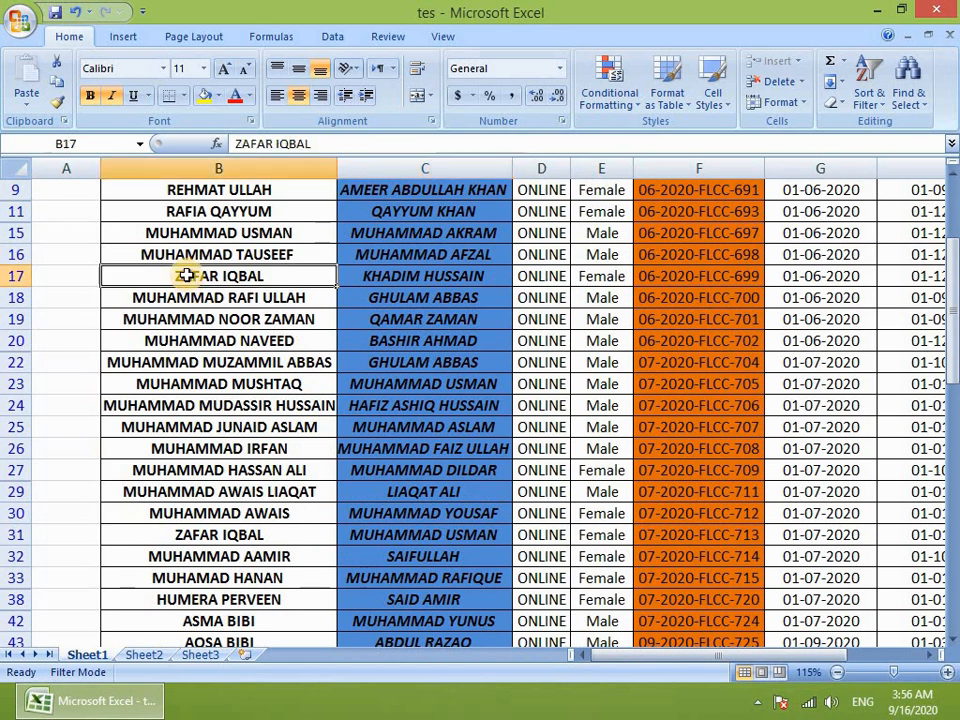
{"action": "left_click", "coordinate": [433, 278]}
{"action": "scroll", "coordinate": [270, 503], "scroll_direction": "down", "scroll_amount": 1}
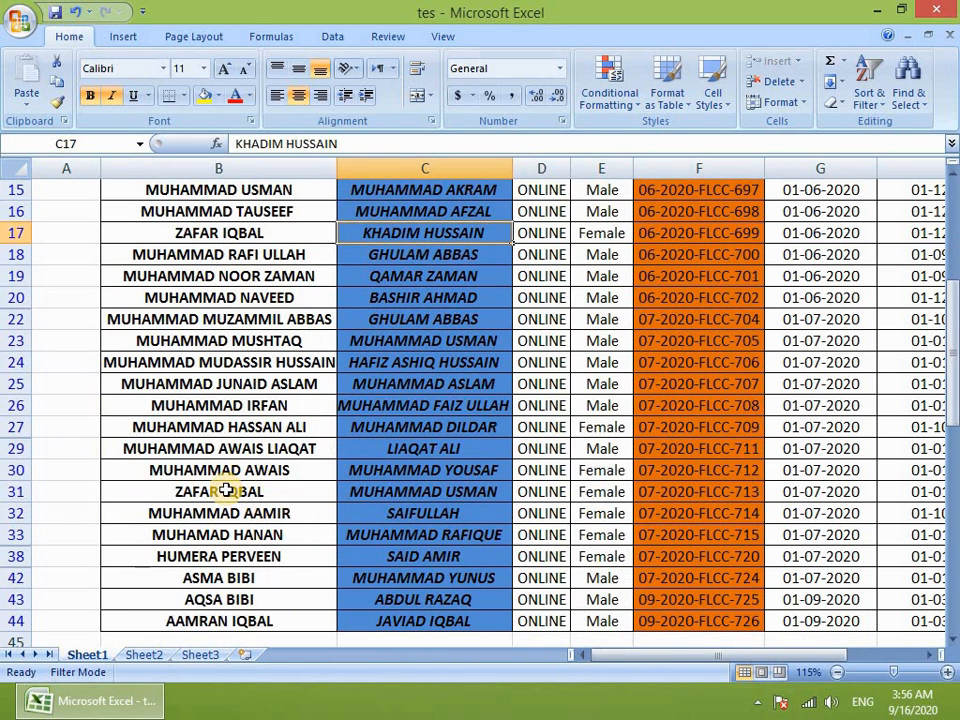
{"action": "left_click", "coordinate": [223, 489]}
{"action": "left_click", "coordinate": [426, 489]}
{"action": "scroll", "coordinate": [426, 489], "scroll_direction": "up", "scroll_amount": 1}
{"action": "scroll", "coordinate": [426, 489], "scroll_direction": "up", "scroll_amount": 2}
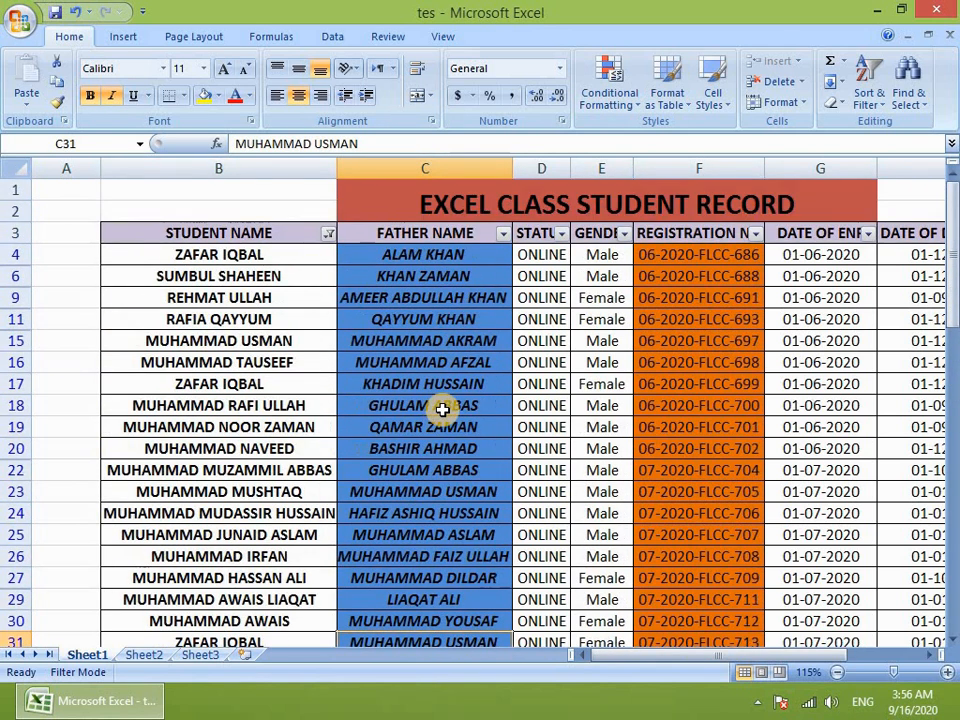
{"action": "left_click", "coordinate": [230, 320]}
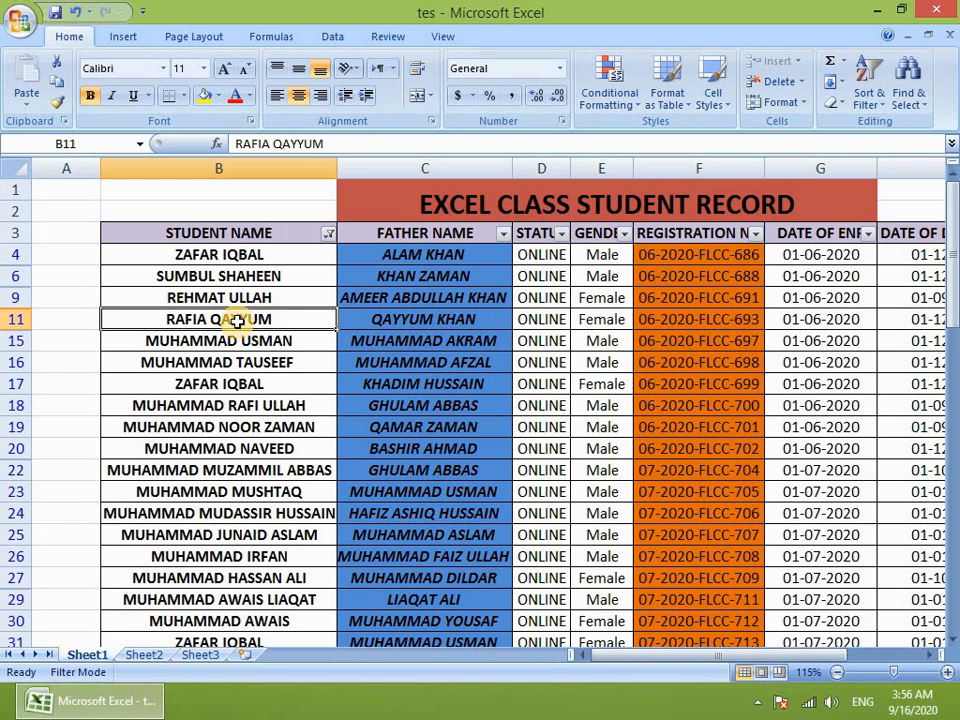
{"action": "left_click_drag", "start_coordinate": [246, 254], "coordinate": [258, 492]}
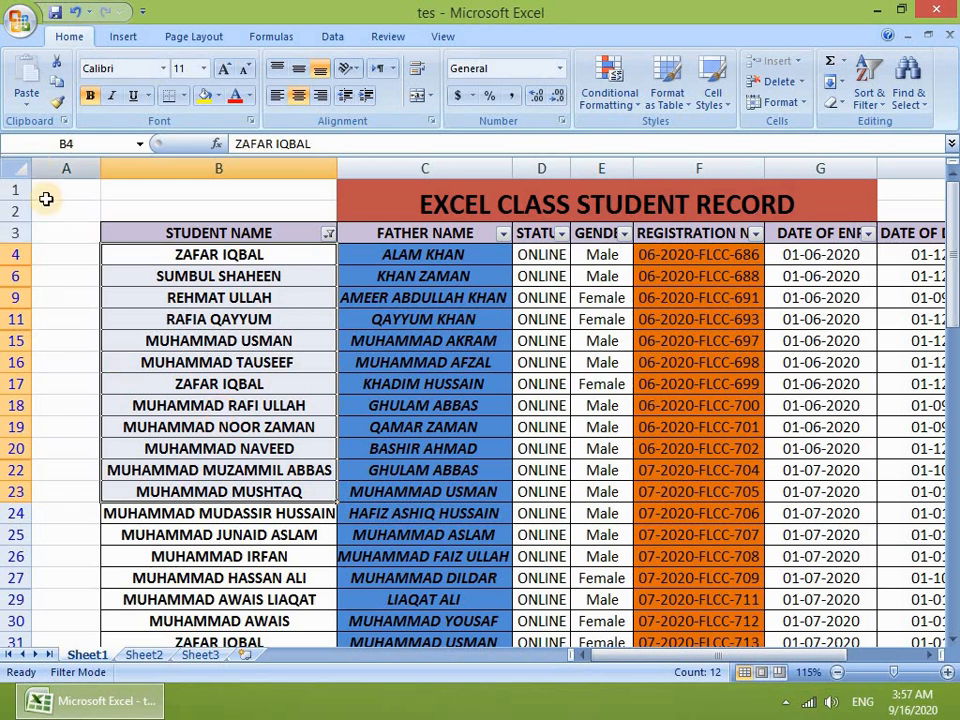
Step: Look at the Student Name filter options and select the names from B4 to row 26
{"action": "left_click", "coordinate": [210, 255]}
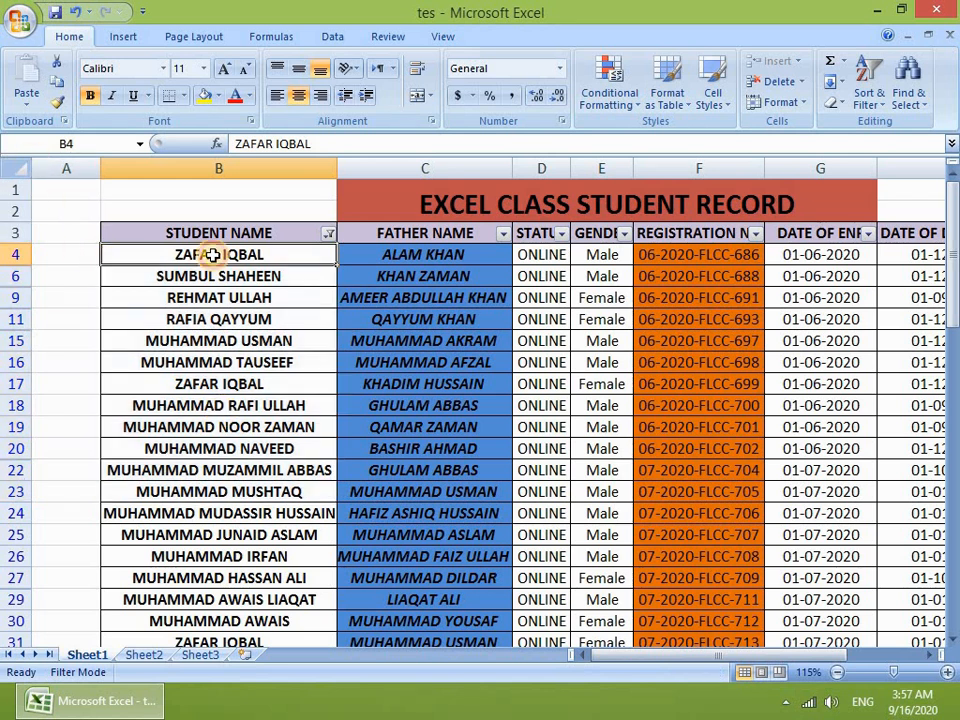
{"action": "left_click", "coordinate": [328, 233]}
{"action": "mouse_move", "coordinate": [240, 368]}
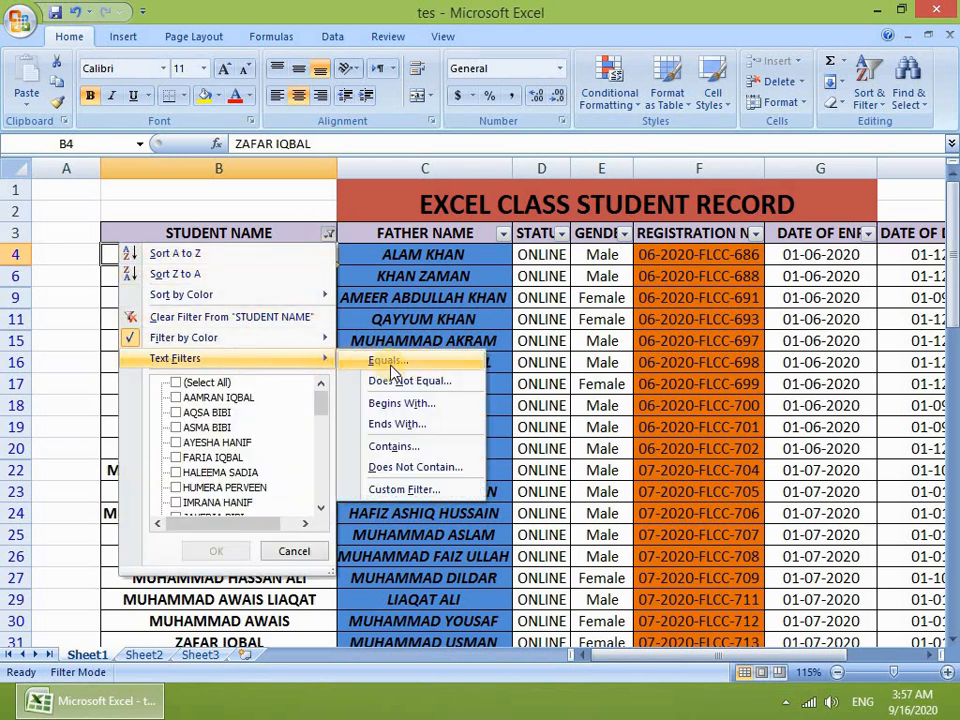
{"action": "left_click", "coordinate": [512, 363]}
{"action": "left_click_drag", "start_coordinate": [268, 262], "coordinate": [255, 535]}
{"action": "left_click", "coordinate": [328, 234]}
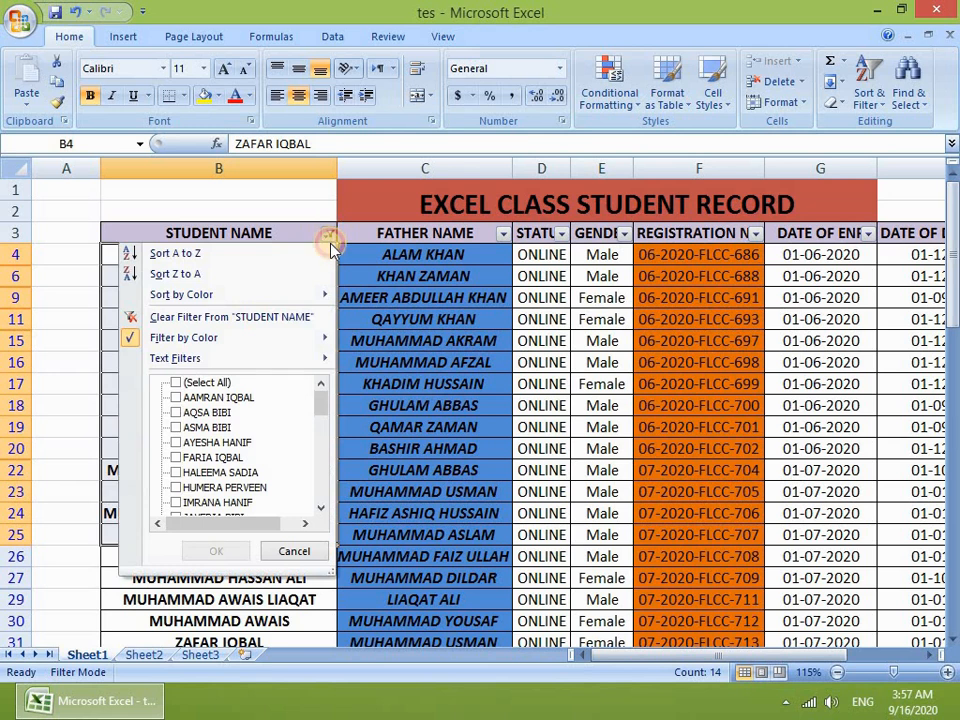
{"action": "left_click", "coordinate": [617, 313]}
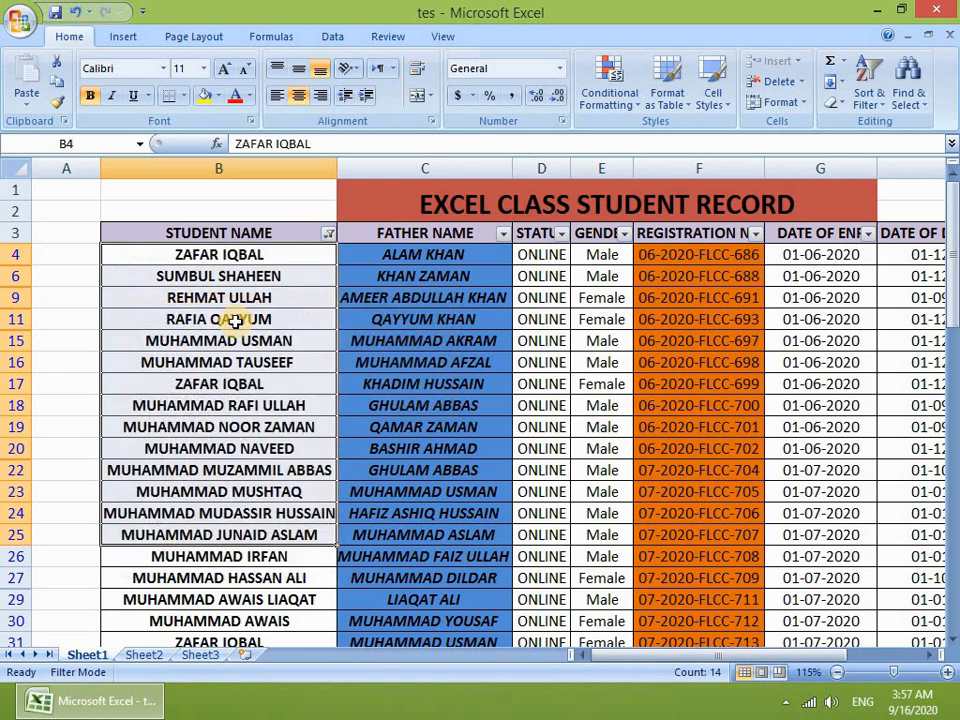
{"action": "left_click_drag", "start_coordinate": [261, 252], "coordinate": [268, 561]}
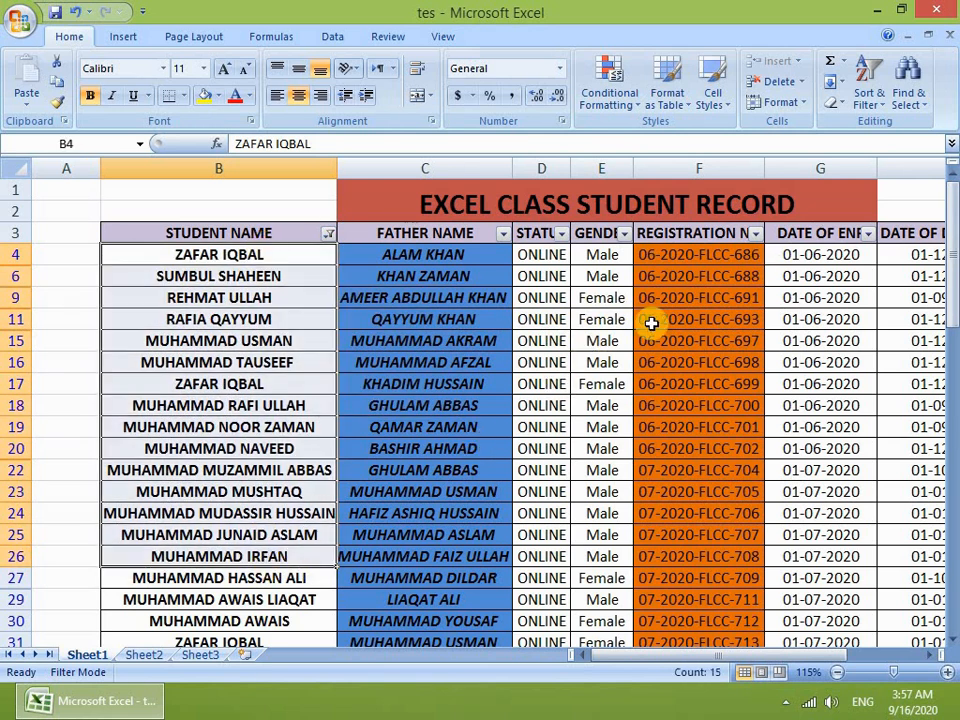
Step: Look at the registration number filter options, then reselect the student names from B4 downward
{"action": "left_click", "coordinate": [755, 233]}
{"action": "mouse_move", "coordinate": [580, 358]}
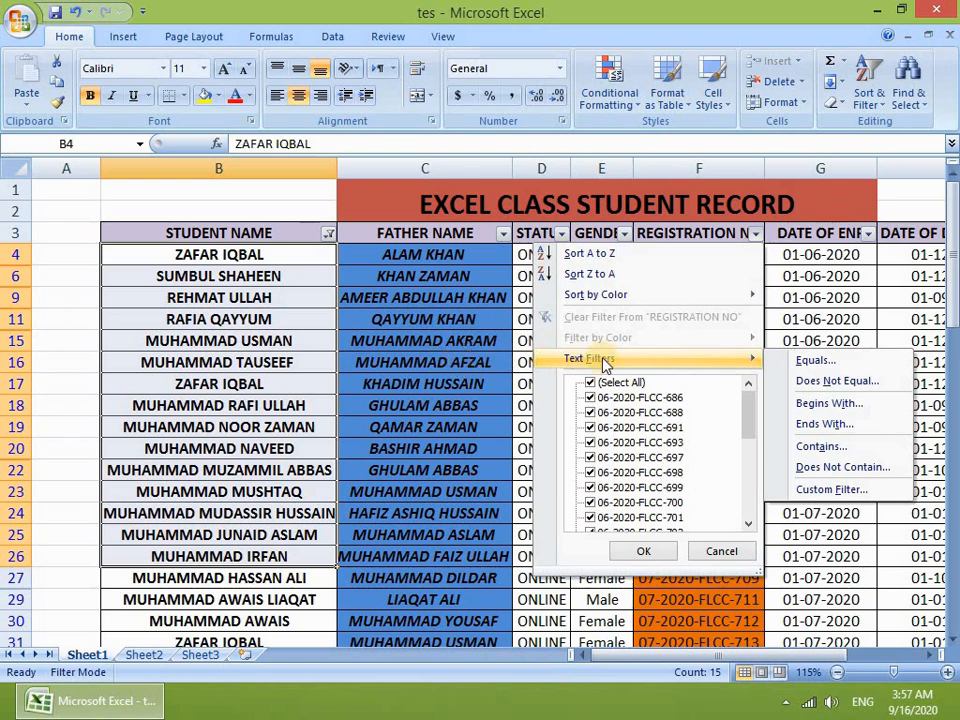
{"action": "left_click", "coordinate": [365, 372]}
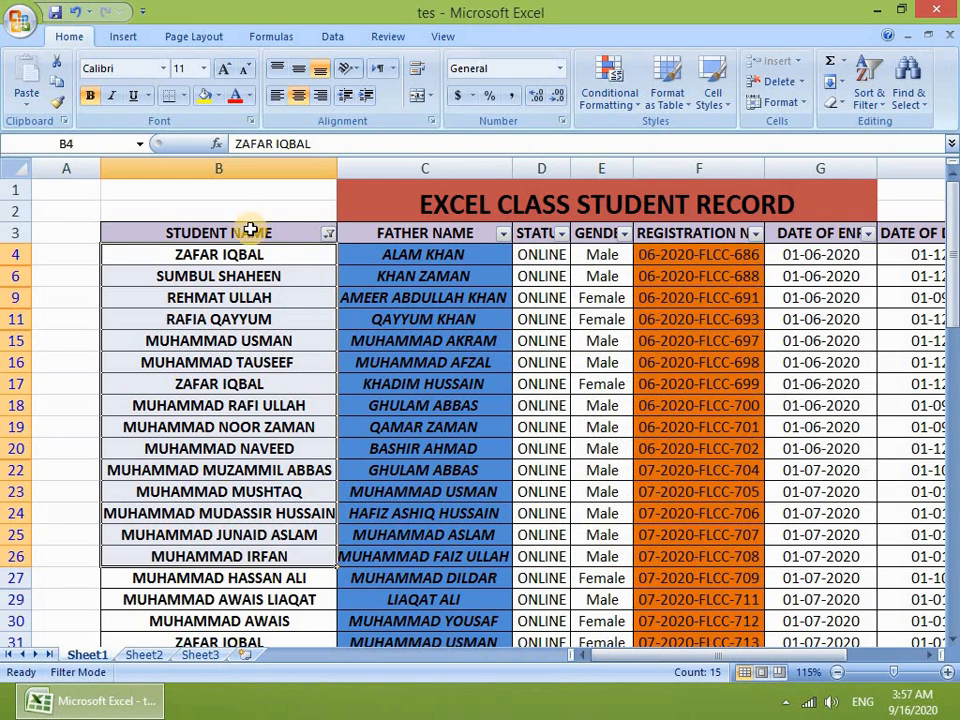
{"action": "left_click_drag", "start_coordinate": [250, 233], "coordinate": [236, 556]}
{"action": "left_click", "coordinate": [248, 360]}
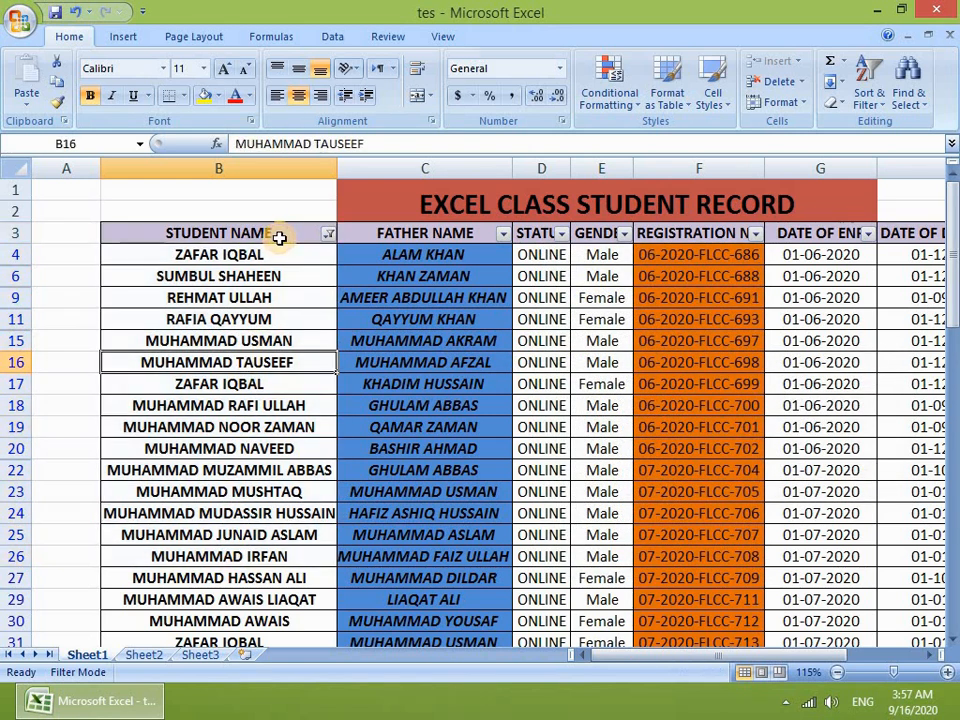
{"action": "left_click_drag", "start_coordinate": [262, 254], "coordinate": [250, 578]}
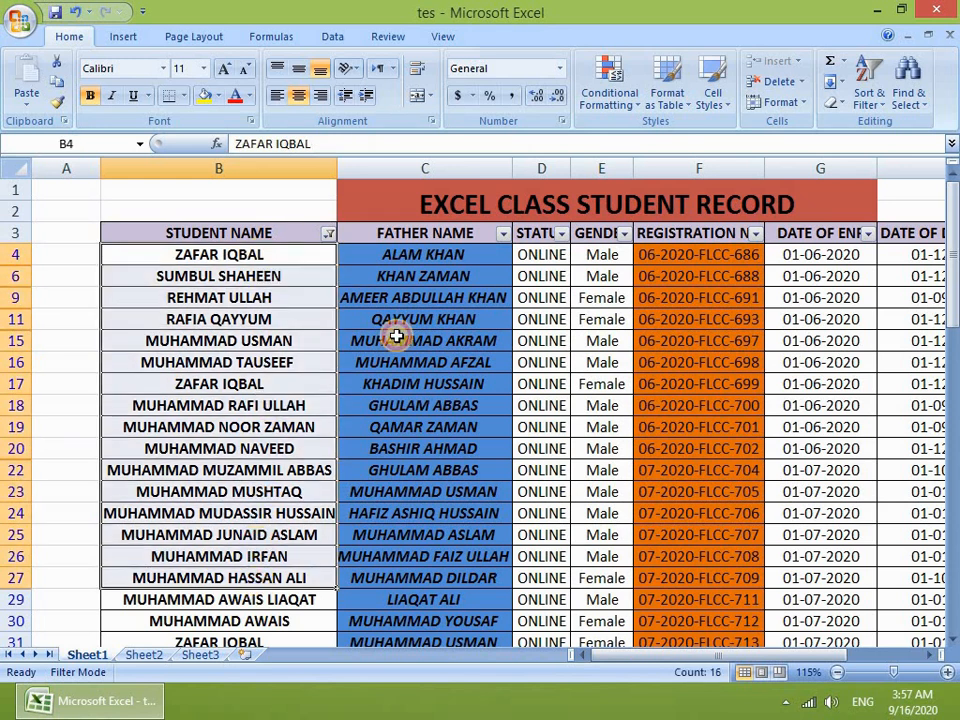
Step: Bring up the Text Filters choices for the STUDENT NAME column
{"action": "left_click", "coordinate": [502, 234]}
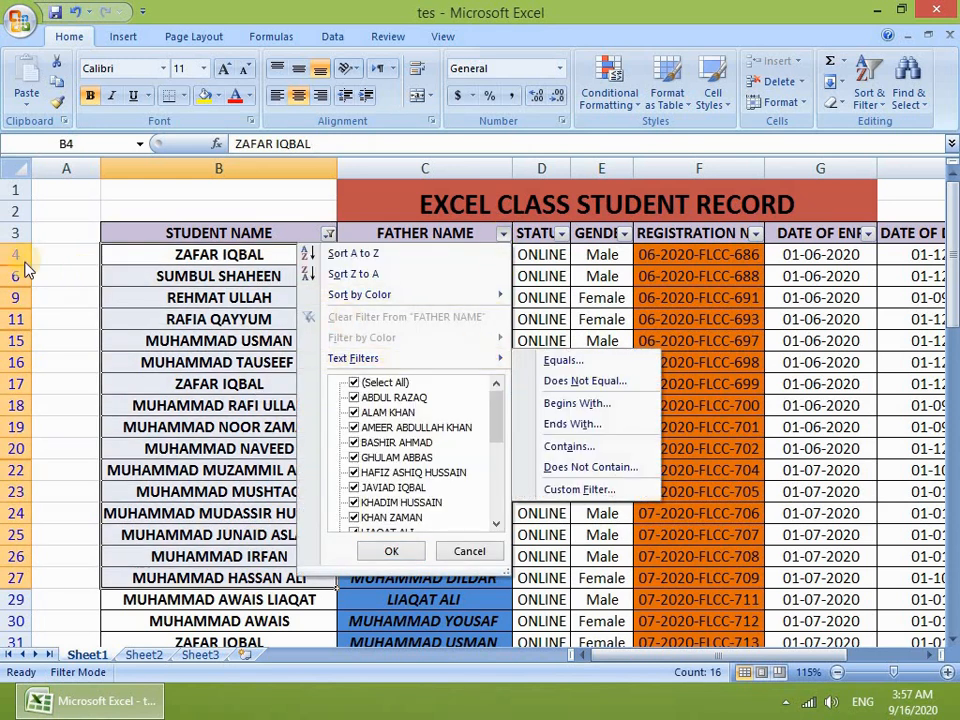
{"action": "left_click", "coordinate": [189, 285]}
{"action": "left_click", "coordinate": [328, 235]}
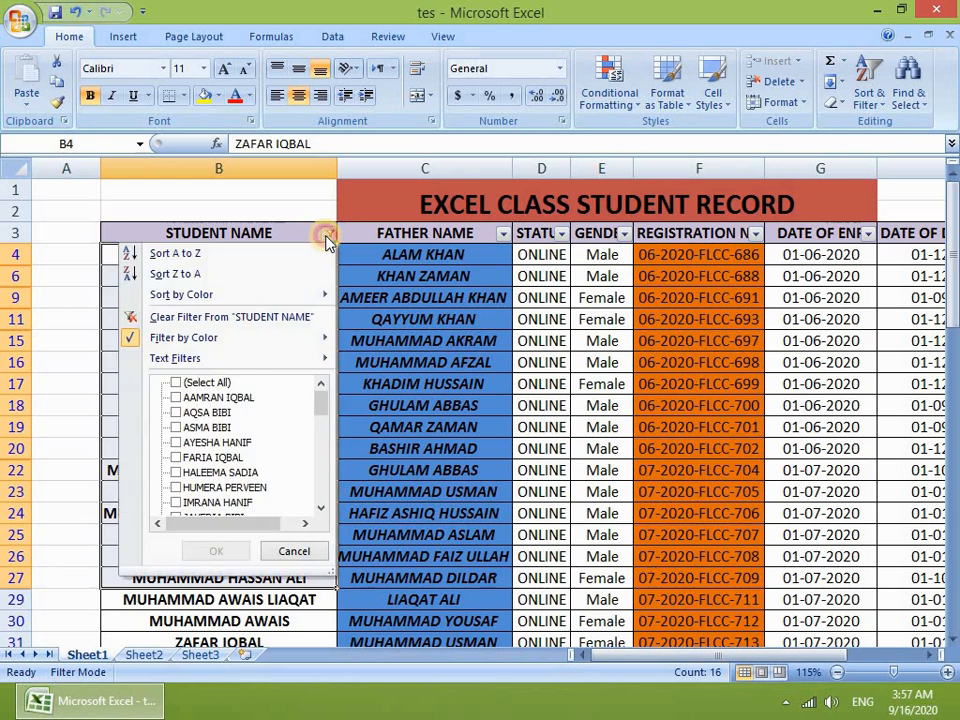
{"action": "mouse_move", "coordinate": [225, 367]}
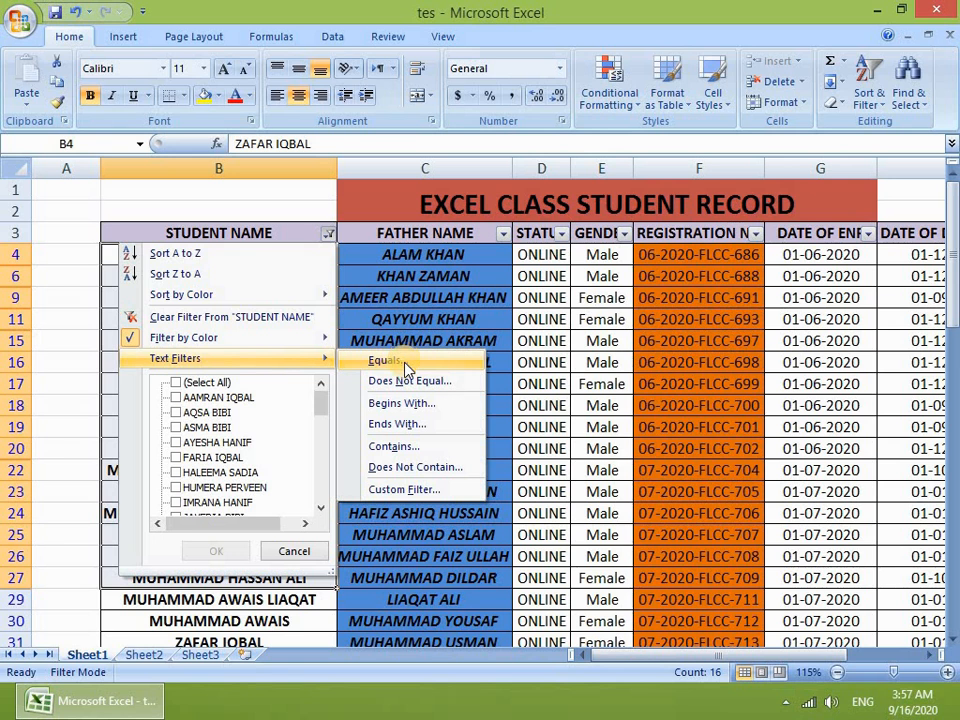
{"action": "left_click", "coordinate": [404, 364]}
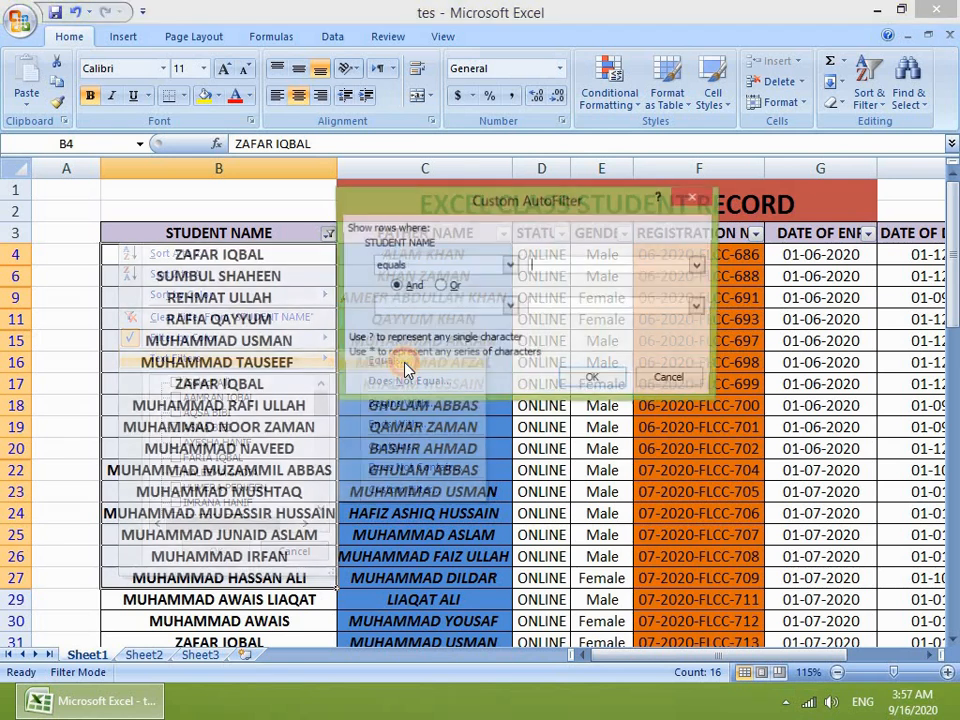
{"action": "left_click_drag", "start_coordinate": [439, 193], "coordinate": [458, 194]}
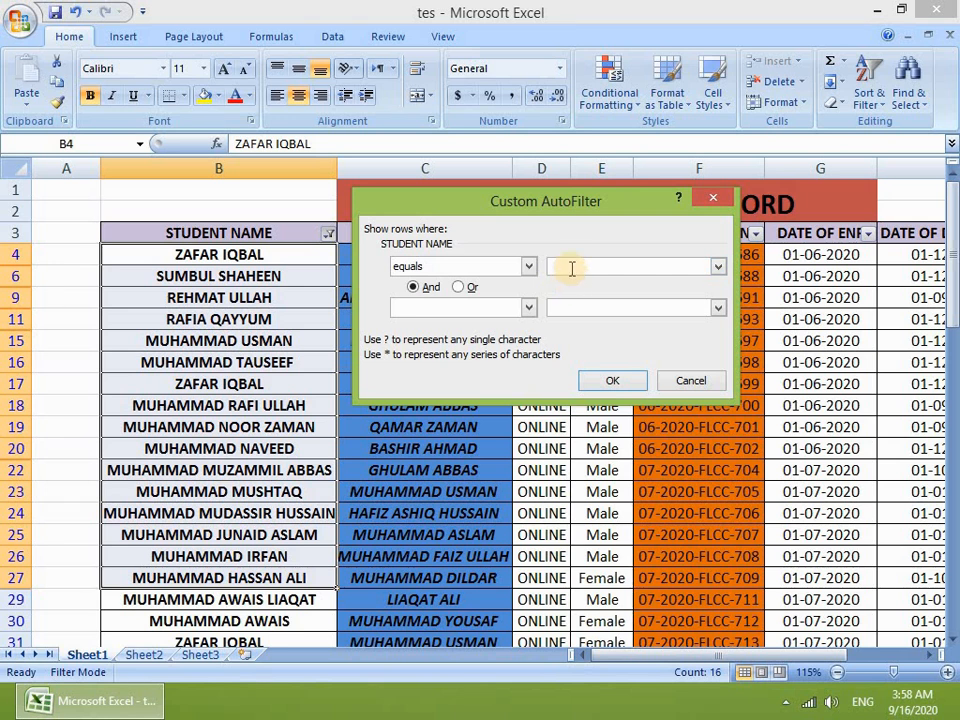
{"action": "left_click", "coordinate": [638, 268]}
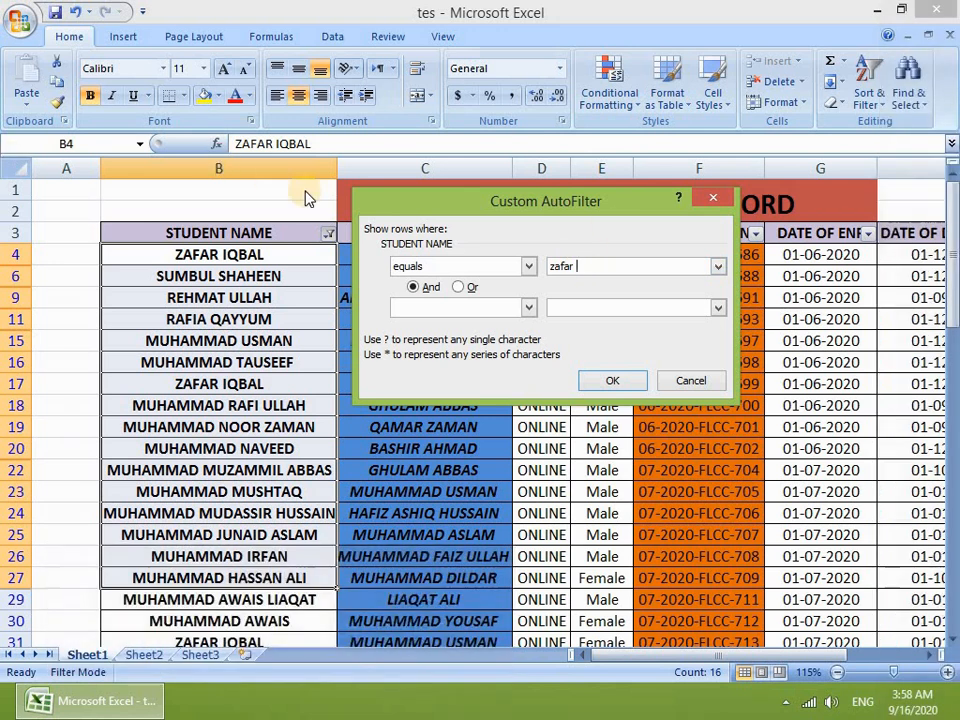
{"action": "type", "text": "iqbal"}
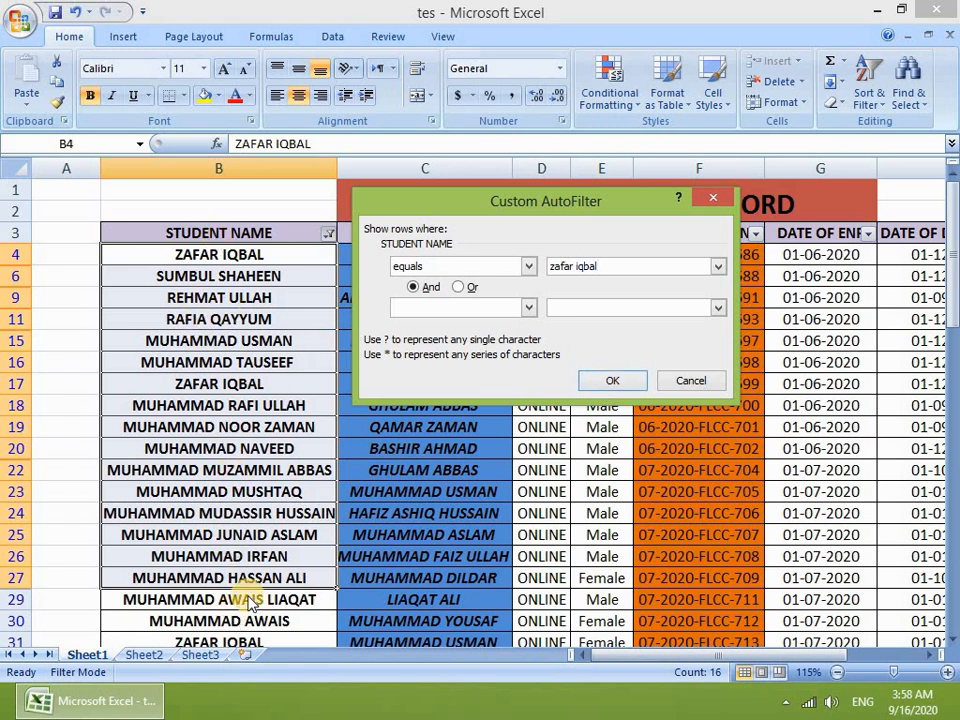
{"action": "left_click", "coordinate": [615, 382]}
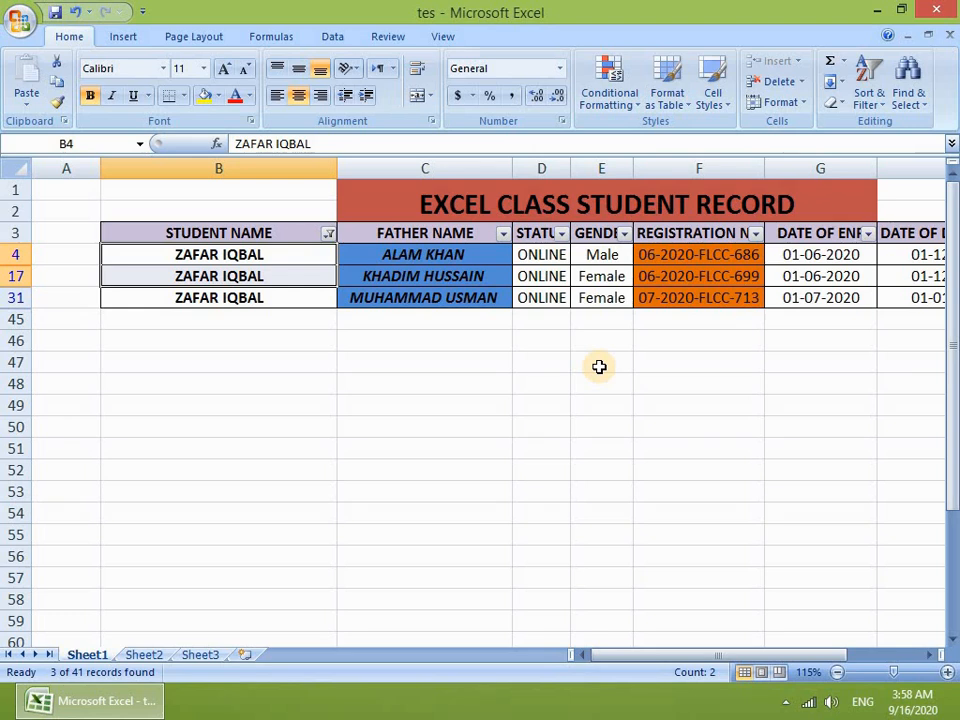
Step: Clear the filter from STUDENT NAME so the full student list shows again
{"action": "left_click", "coordinate": [561, 233]}
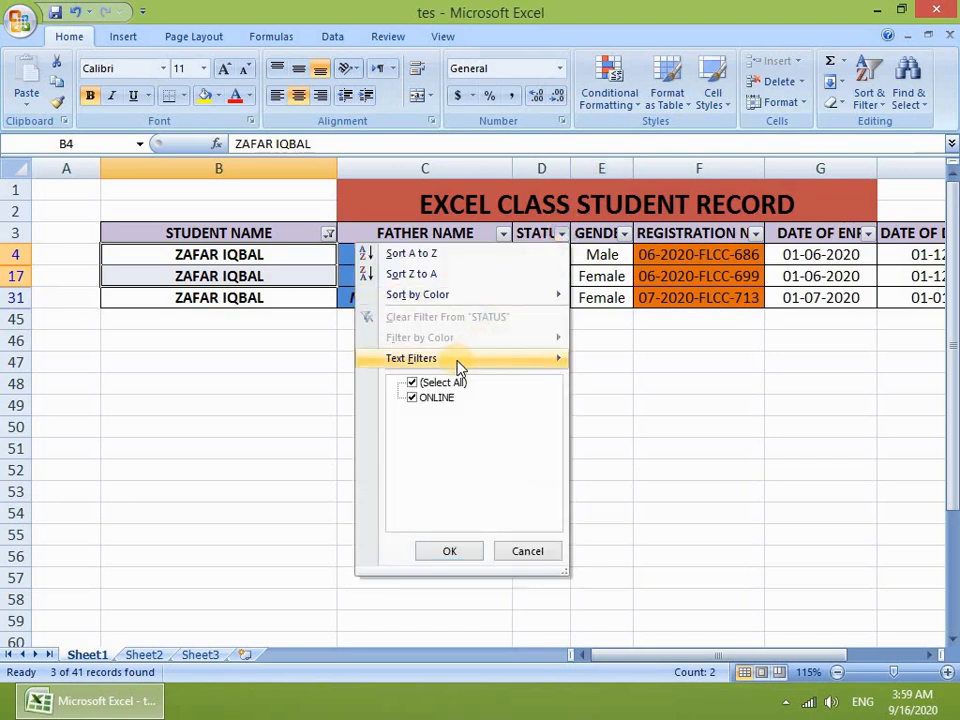
{"action": "mouse_move", "coordinate": [459, 368]}
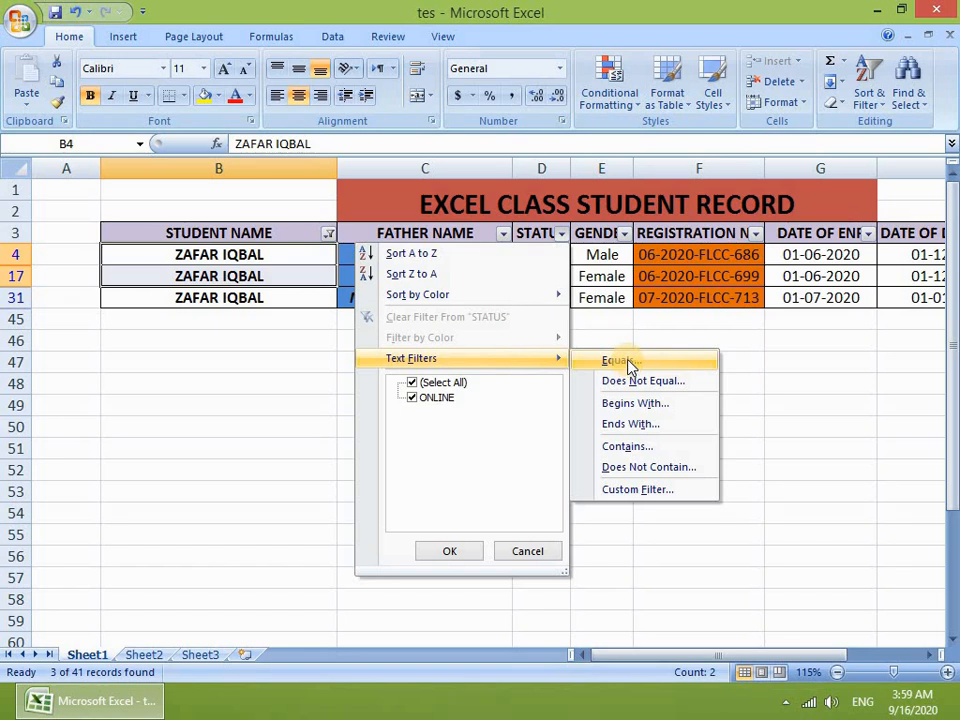
{"action": "left_click", "coordinate": [281, 364]}
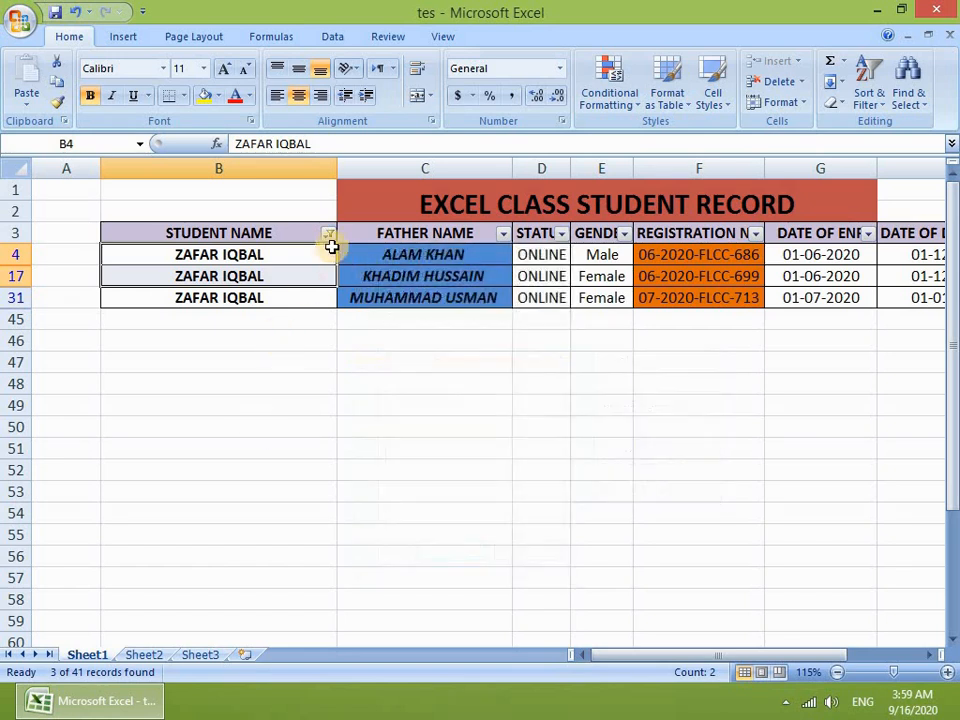
{"action": "left_click", "coordinate": [329, 238]}
{"action": "left_click", "coordinate": [216, 317]}
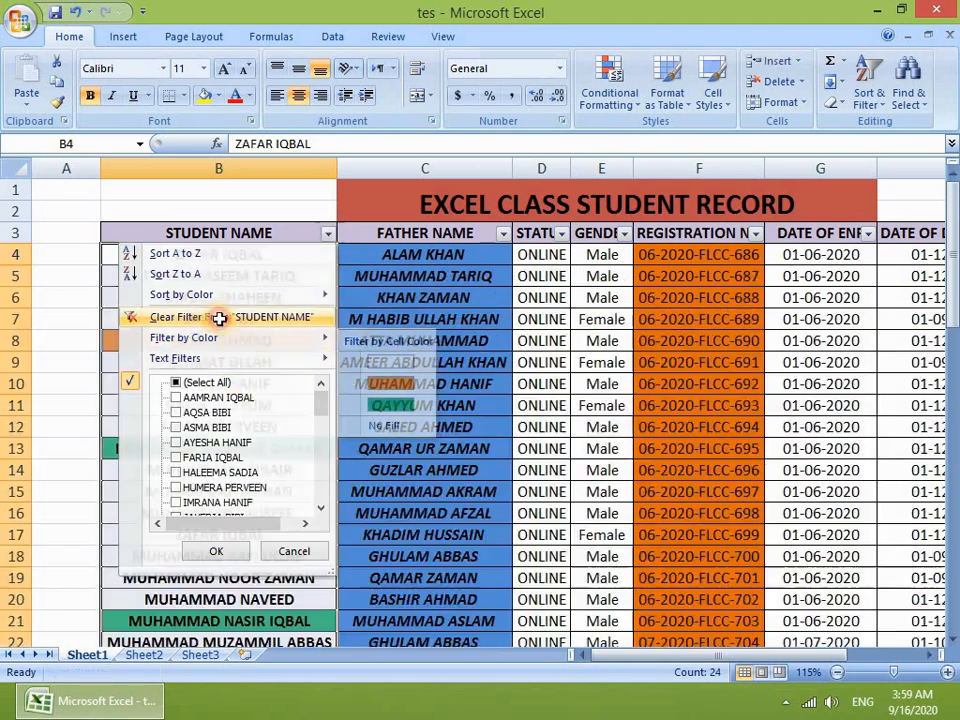
{"action": "left_click", "coordinate": [362, 339]}
Step: Change the fee in cell I4 from 1500 to 6035
{"action": "left_click", "coordinate": [242, 253]}
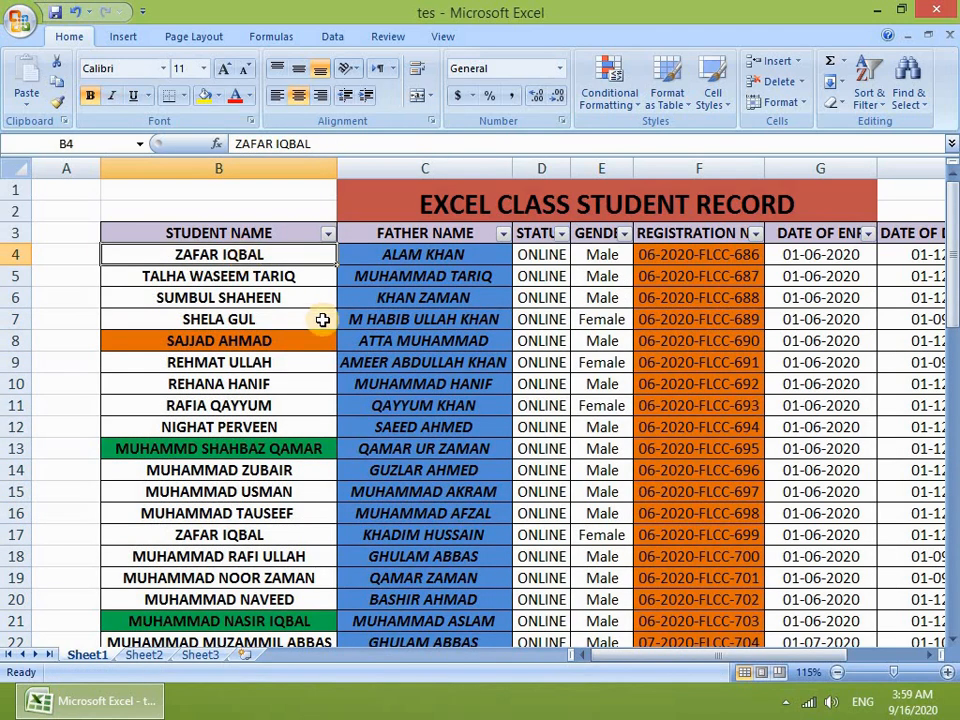
{"action": "left_click_drag", "start_coordinate": [696, 656], "coordinate": [785, 654]}
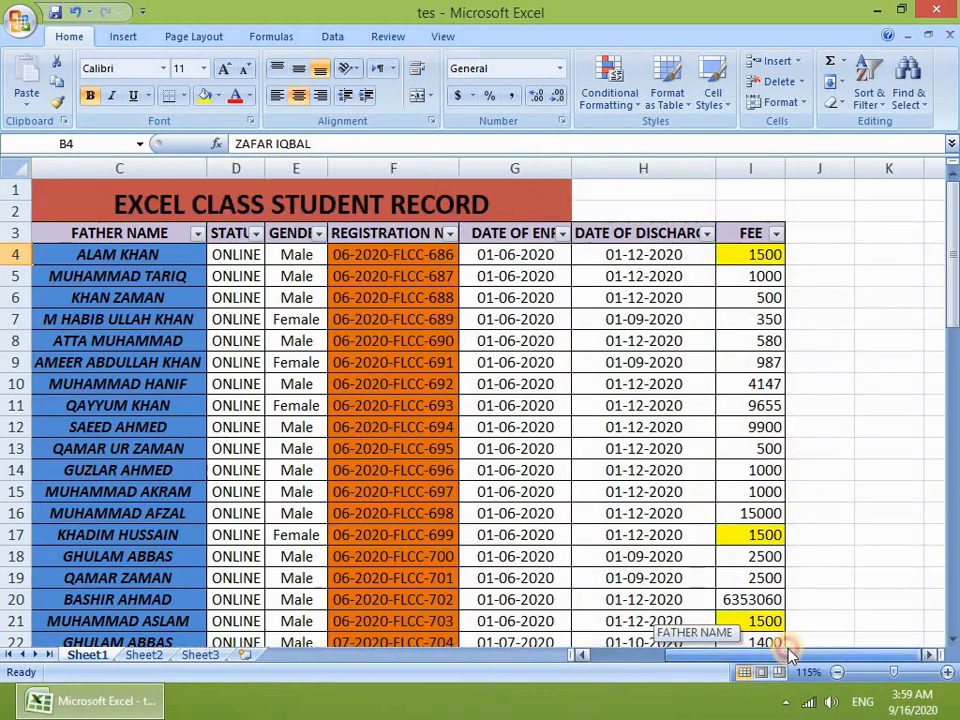
{"action": "left_click", "coordinate": [752, 257]}
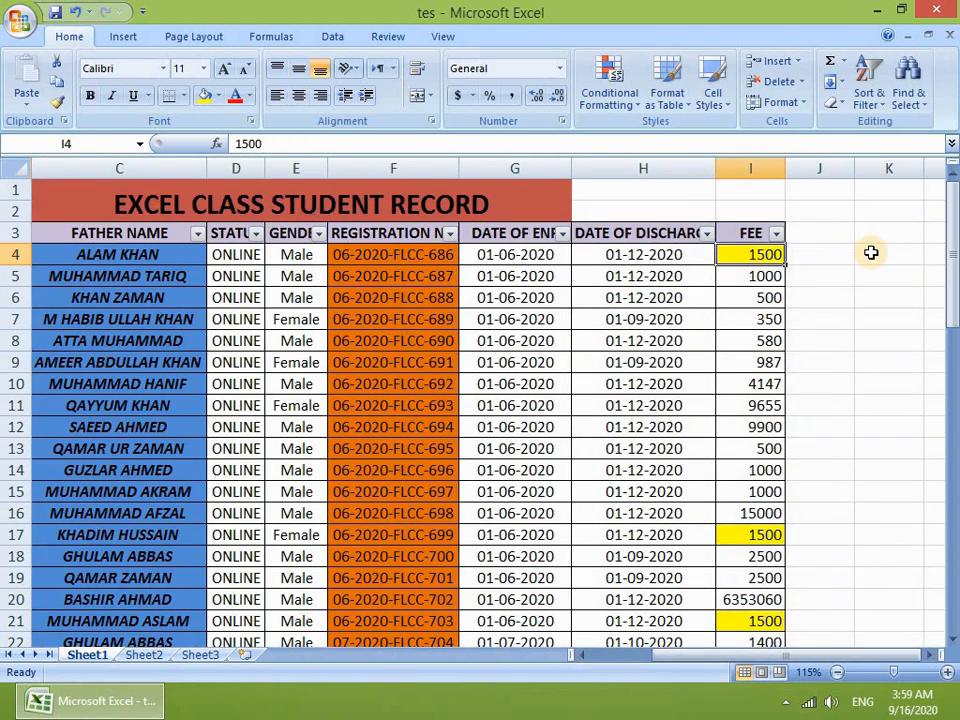
{"action": "type", "text": "6035"}
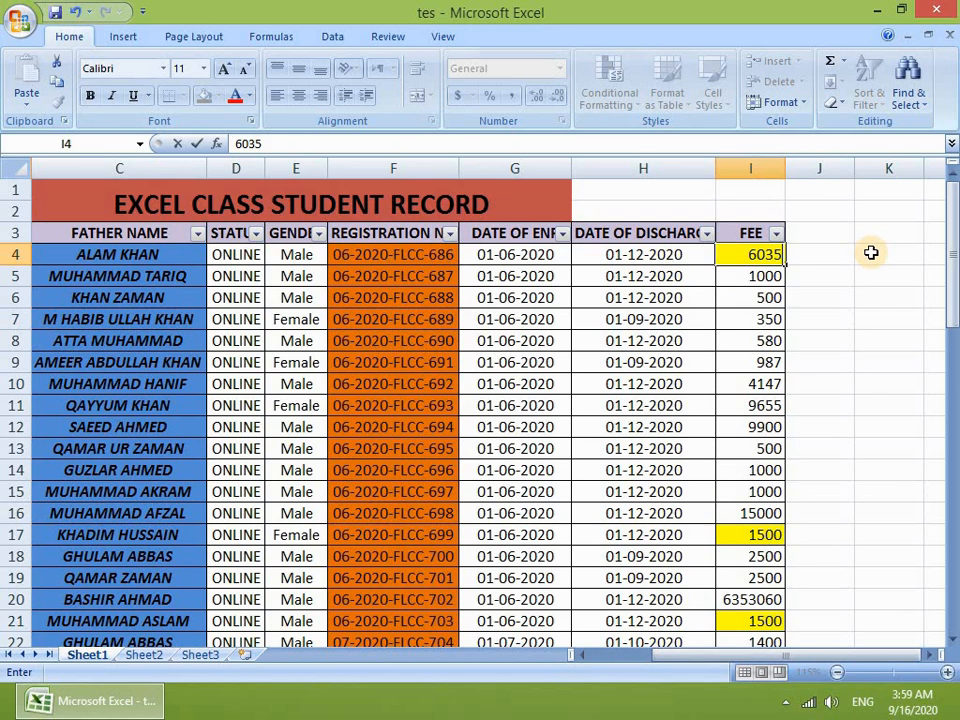
{"action": "left_click", "coordinate": [660, 362]}
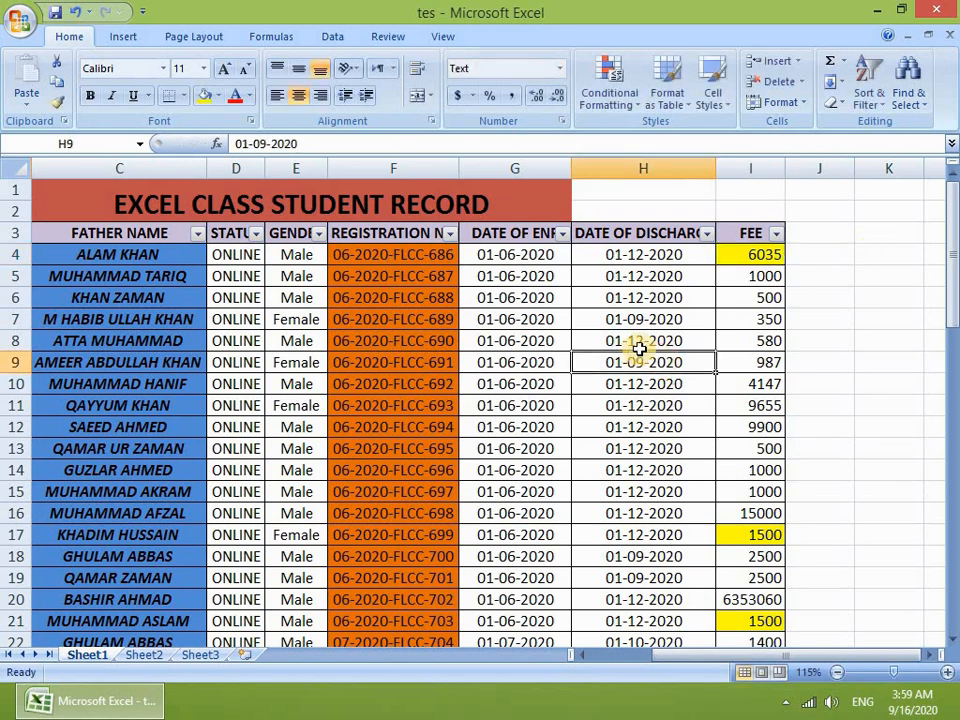
Step: Browse the records and select the FEE cells from I4 downward
{"action": "scroll", "coordinate": [666, 322], "scroll_direction": "down", "scroll_amount": 2}
{"action": "scroll", "coordinate": [666, 322], "scroll_direction": "down", "scroll_amount": 7}
{"action": "scroll", "coordinate": [476, 448], "scroll_direction": "up", "scroll_amount": 5}
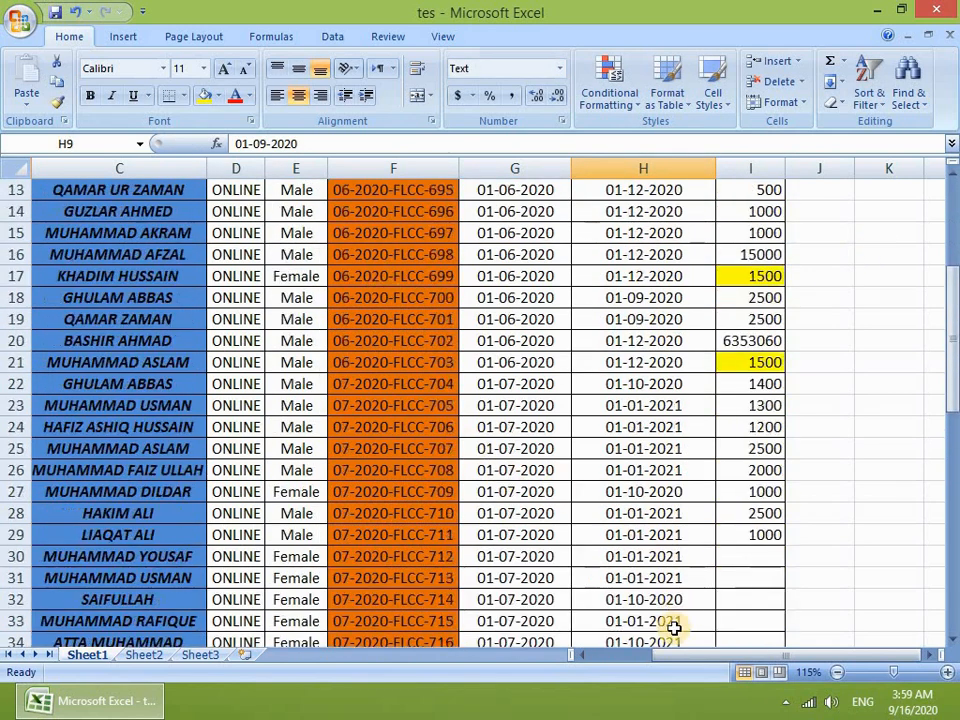
{"action": "left_click_drag", "start_coordinate": [685, 657], "coordinate": [605, 655]}
{"action": "scroll", "coordinate": [270, 300], "scroll_direction": "up", "scroll_amount": 4}
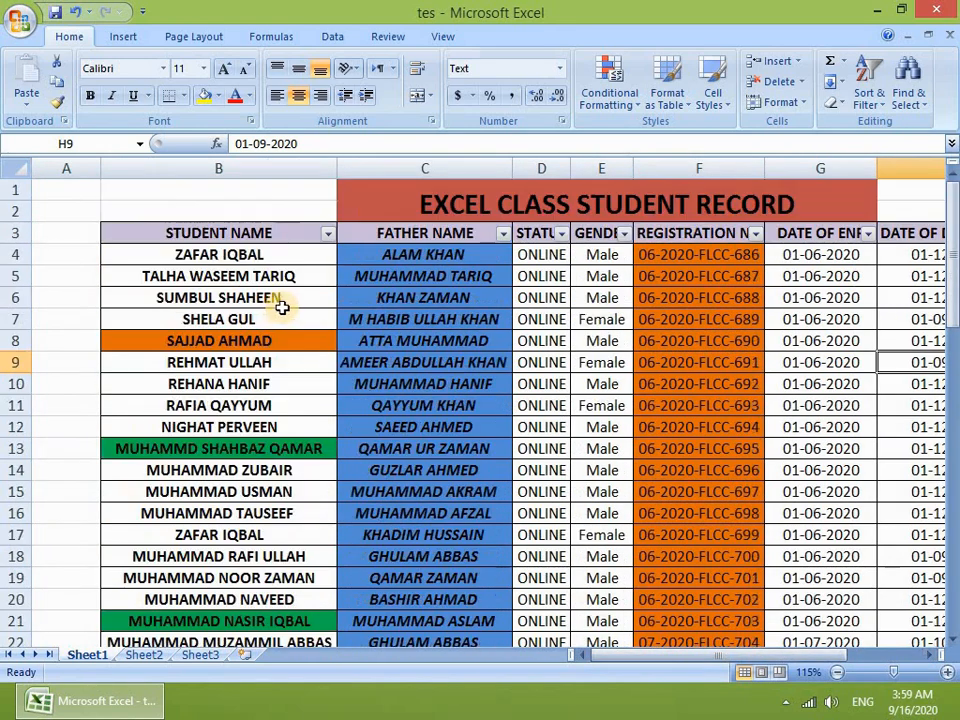
{"action": "left_click", "coordinate": [230, 360]}
{"action": "scroll", "coordinate": [230, 380], "scroll_direction": "down", "scroll_amount": 9}
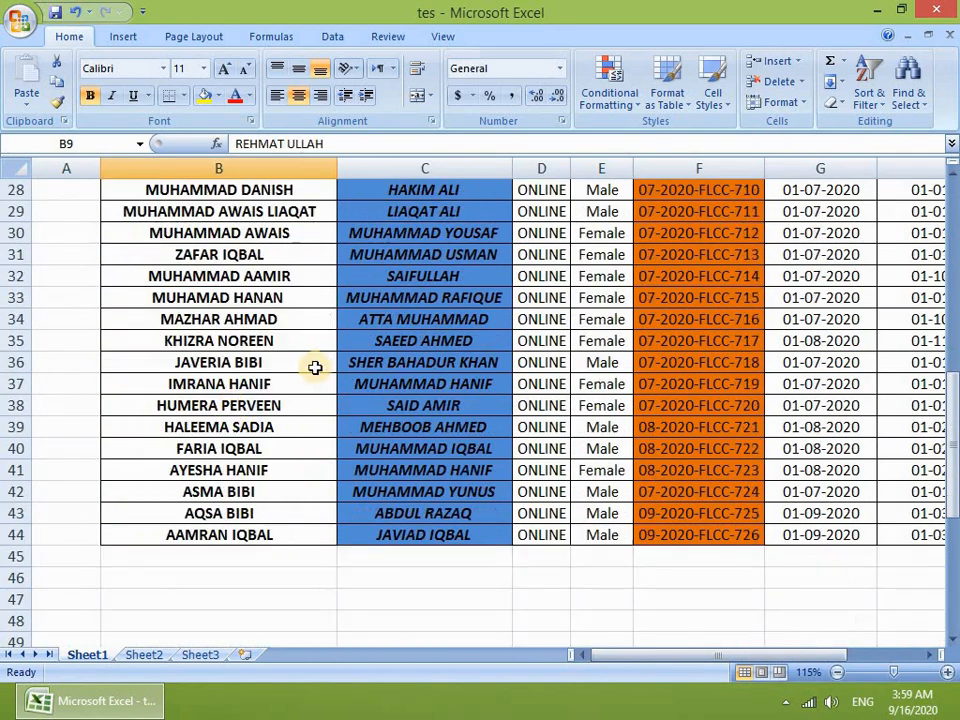
{"action": "left_click", "coordinate": [315, 366]}
{"action": "scroll", "coordinate": [414, 334], "scroll_direction": "up", "scroll_amount": 8}
{"action": "scroll", "coordinate": [428, 337], "scroll_direction": "up", "scroll_amount": 1}
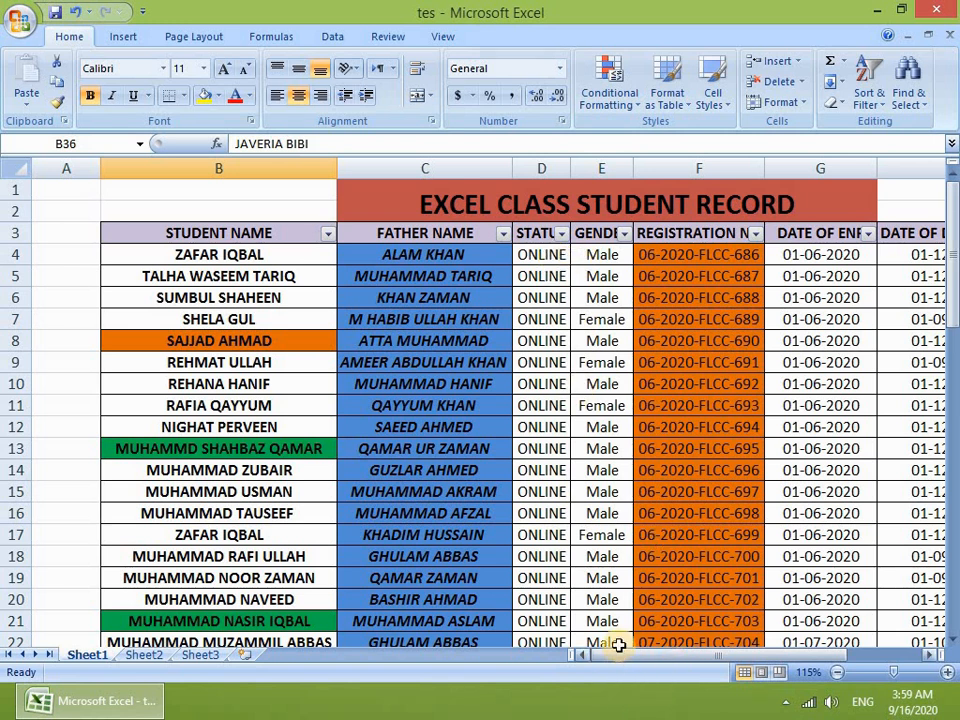
{"action": "left_click_drag", "start_coordinate": [630, 660], "coordinate": [707, 660]}
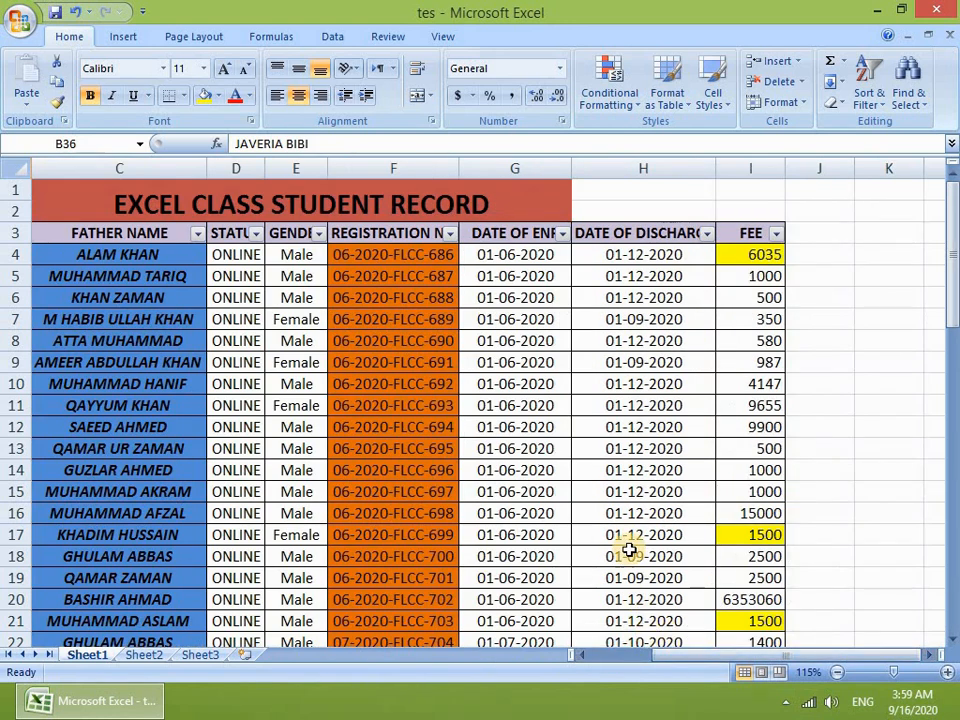
{"action": "scroll", "coordinate": [623, 526], "scroll_direction": "down", "scroll_amount": 1}
{"action": "scroll", "coordinate": [623, 526], "scroll_direction": "up", "scroll_amount": 2}
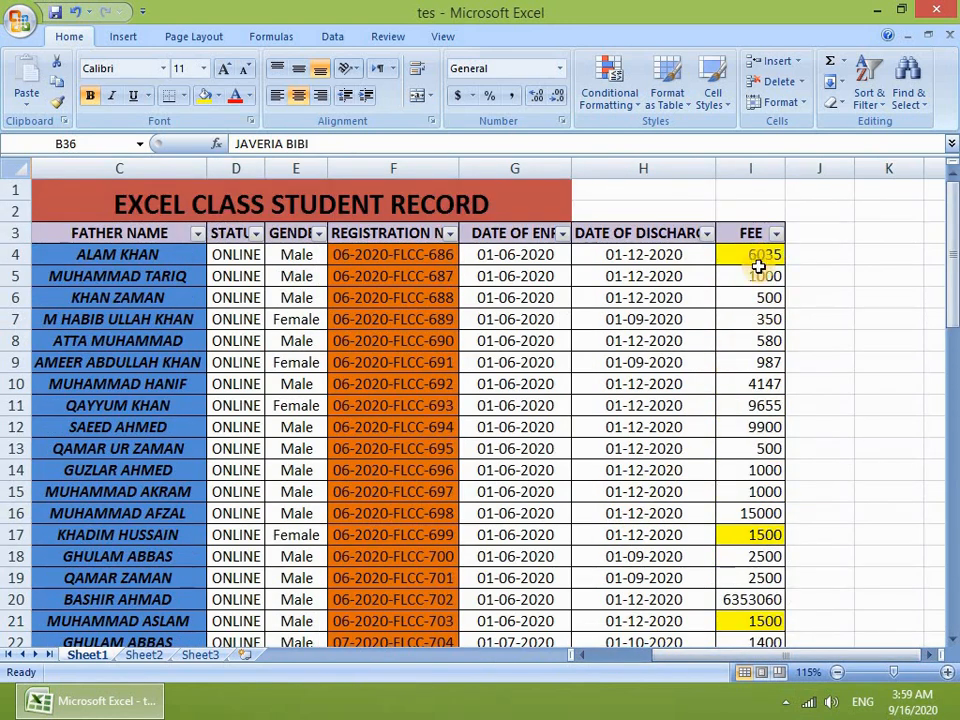
{"action": "left_click_drag", "start_coordinate": [758, 257], "coordinate": [758, 660]}
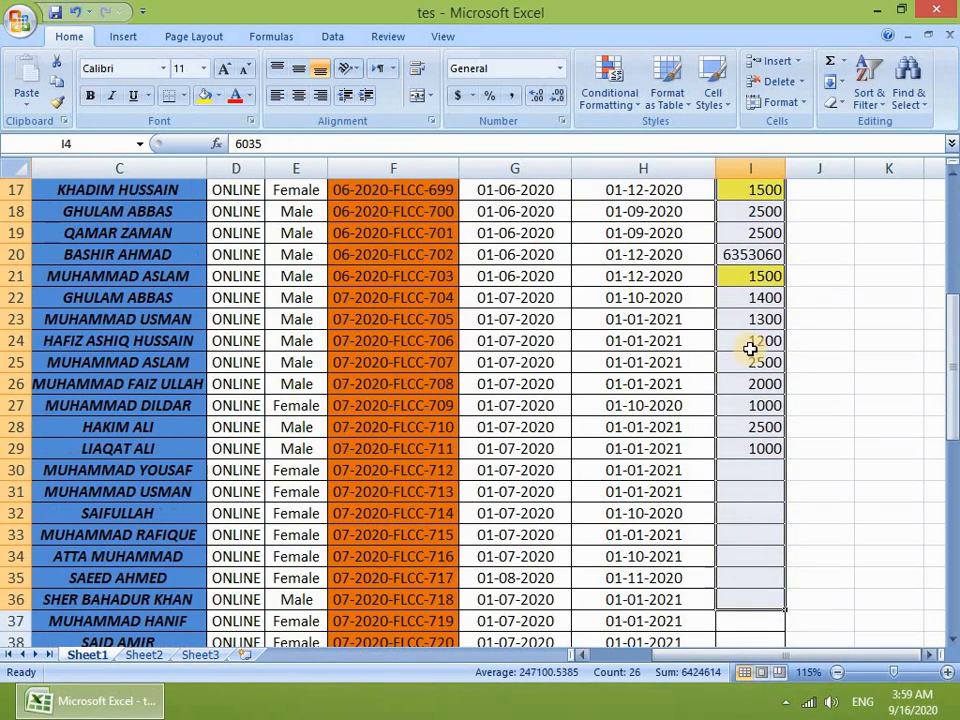
{"action": "scroll", "coordinate": [650, 220], "scroll_direction": "up", "scroll_amount": 4}
{"action": "scroll", "coordinate": [678, 226], "scroll_direction": "up", "scroll_amount": 2}
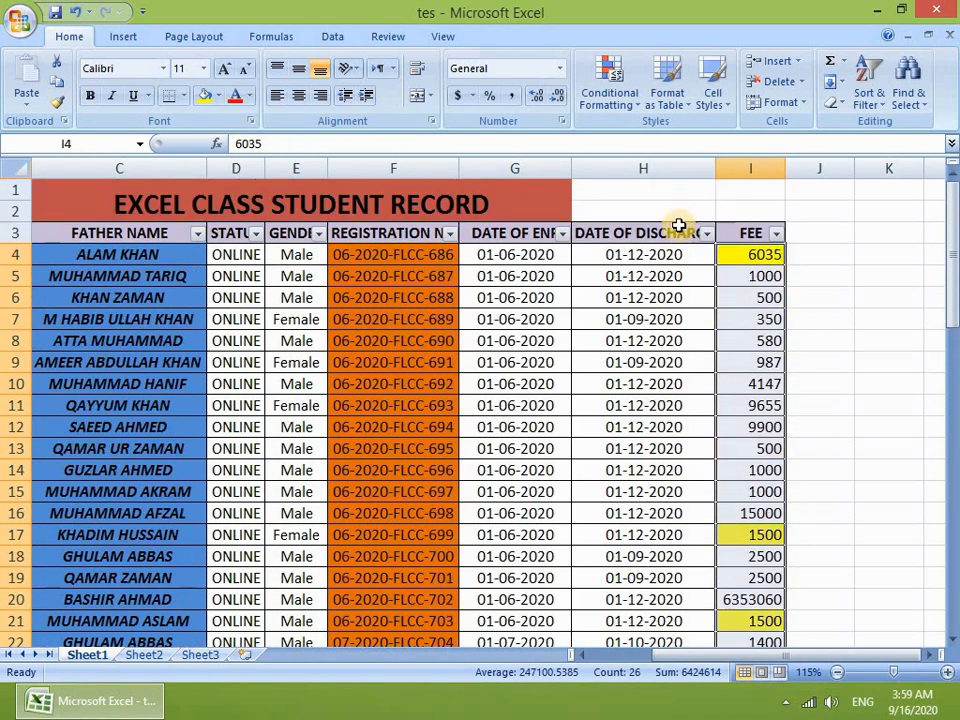
Step: Filter the FEE column to equal 6035, isolating the single record
{"action": "left_click", "coordinate": [776, 234]}
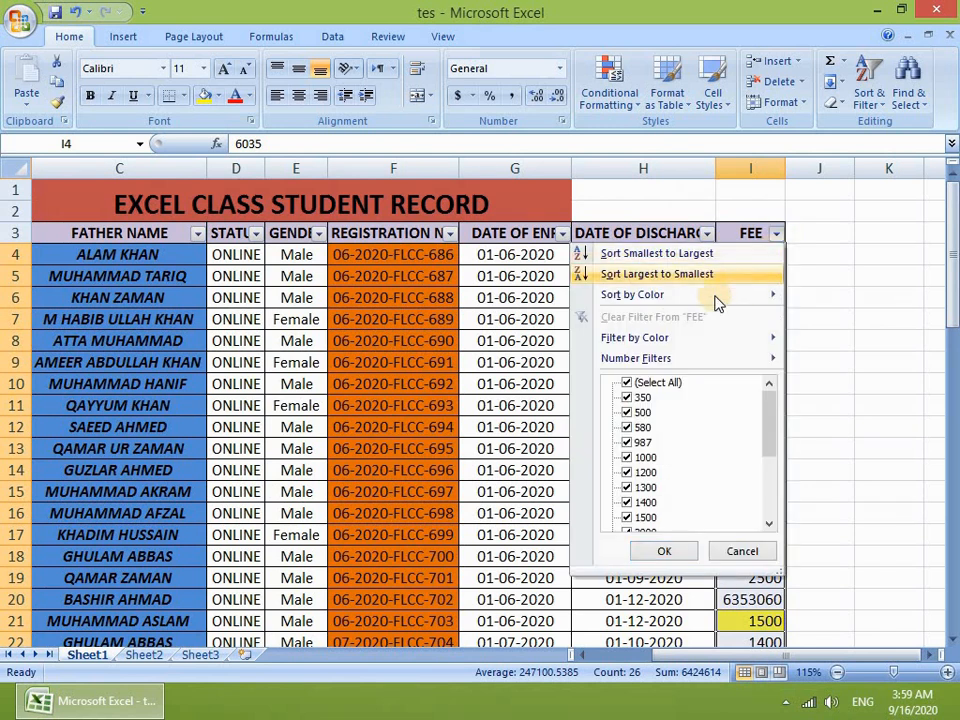
{"action": "mouse_move", "coordinate": [645, 368]}
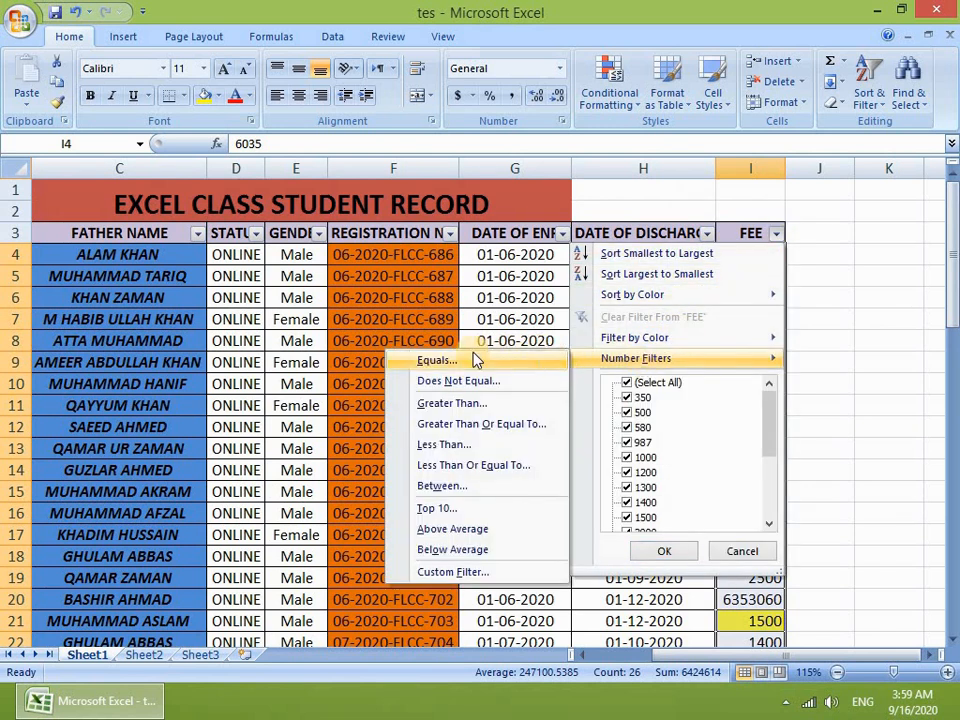
{"action": "left_click", "coordinate": [436, 362]}
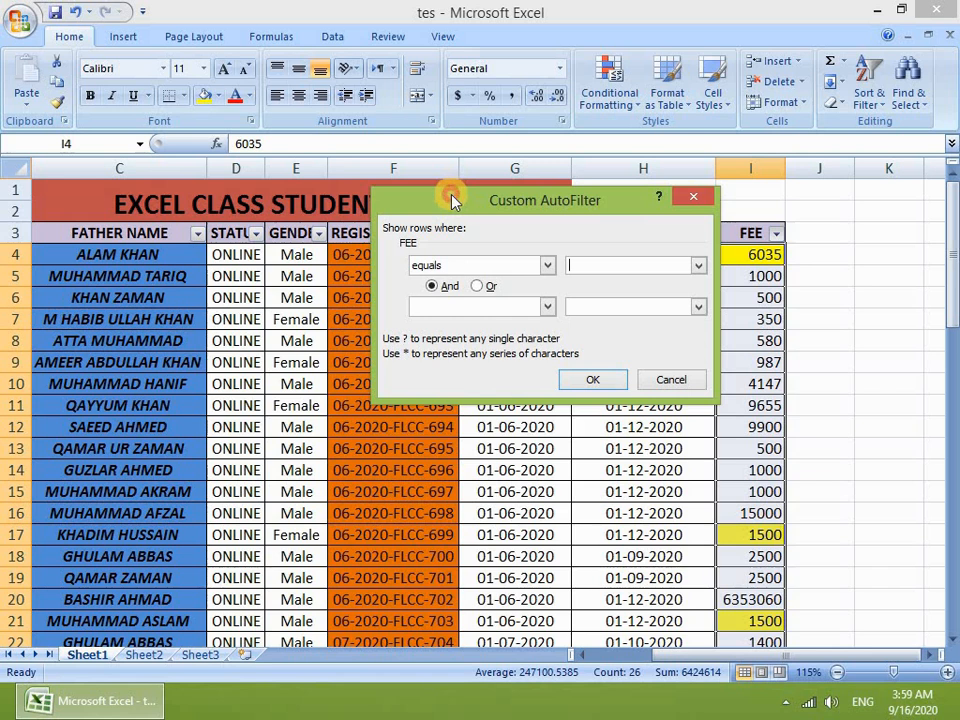
{"action": "left_click_drag", "start_coordinate": [455, 198], "coordinate": [416, 161]}
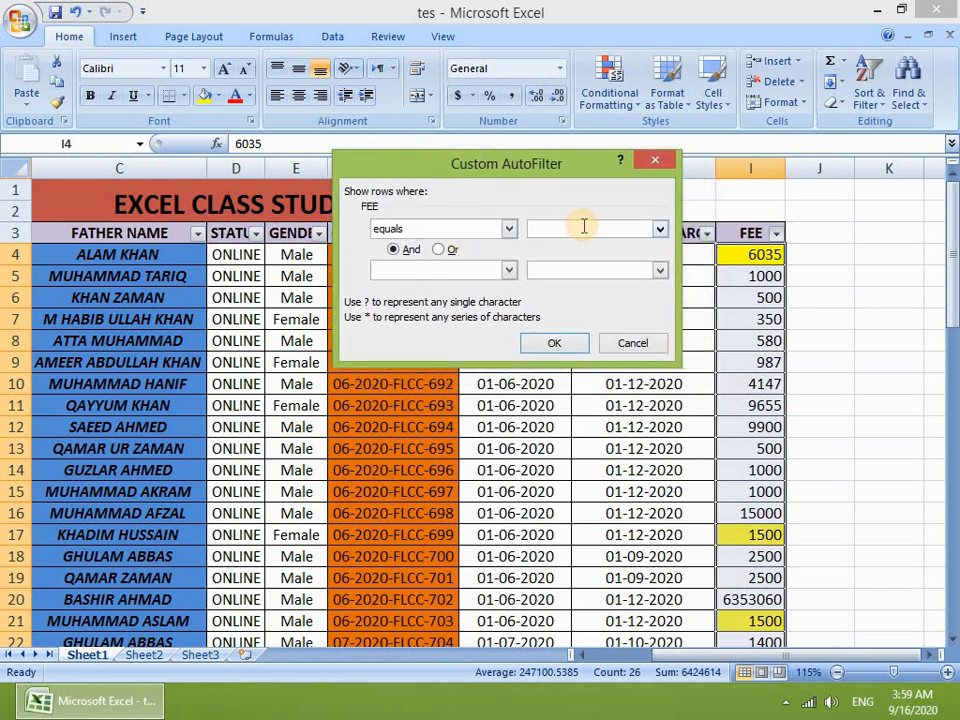
{"action": "type", "text": "3035"}
{"action": "key", "text": "BackSpace"}
{"action": "key", "text": "BackSpace"}
{"action": "key", "text": "BackSpace"}
{"action": "key", "text": "BackSpace"}
{"action": "type", "text": "6035"}
{"action": "left_click", "coordinate": [550, 346]}
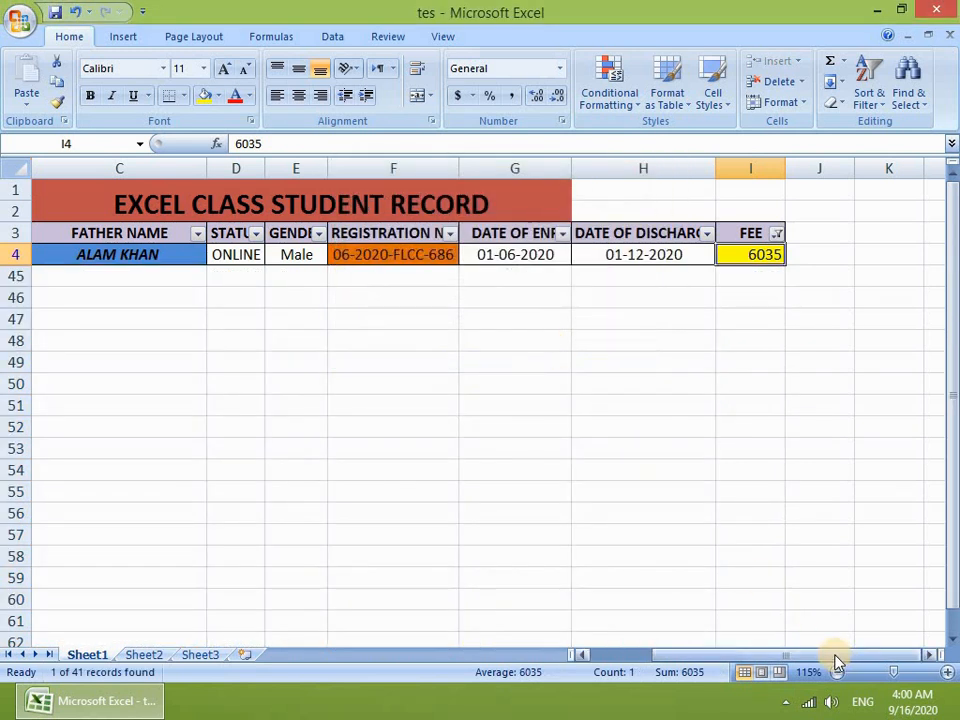
Step: Clear the table's filter through Sort & Filter so every student row shows
{"action": "left_click_drag", "start_coordinate": [837, 662], "coordinate": [755, 664]}
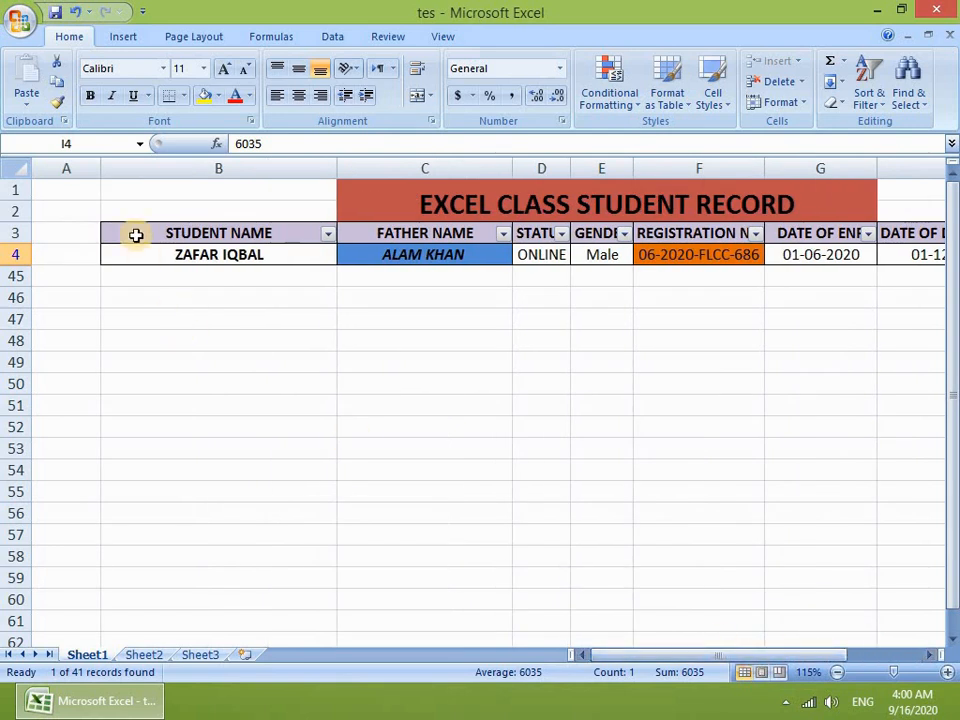
{"action": "left_click", "coordinate": [178, 254]}
{"action": "left_click", "coordinate": [416, 263]}
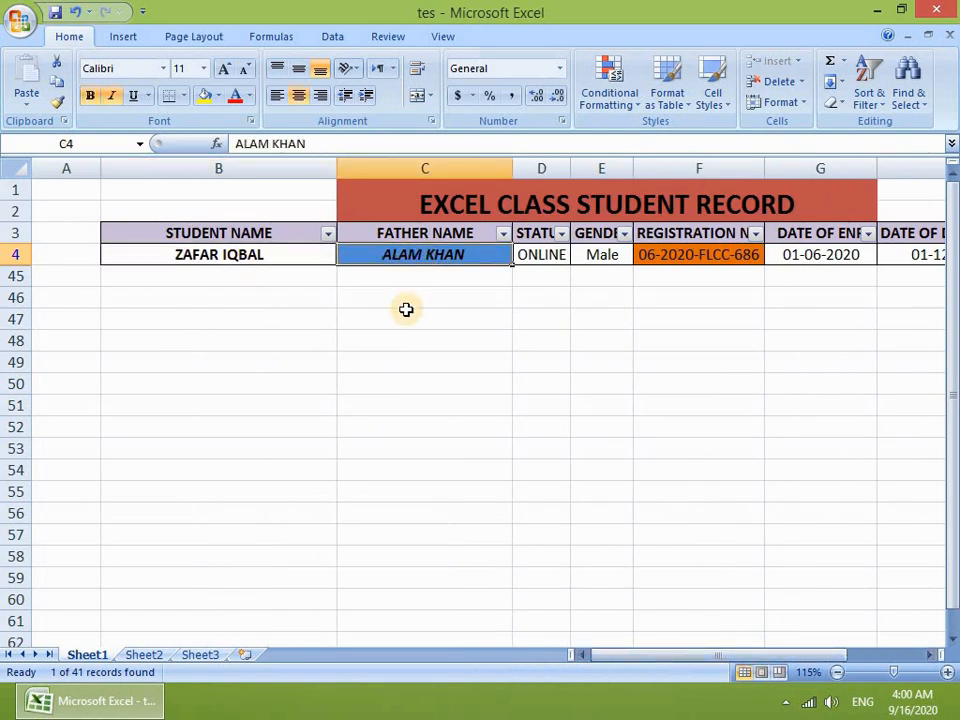
{"action": "left_click", "coordinate": [329, 233]}
{"action": "key", "text": "Escape"}
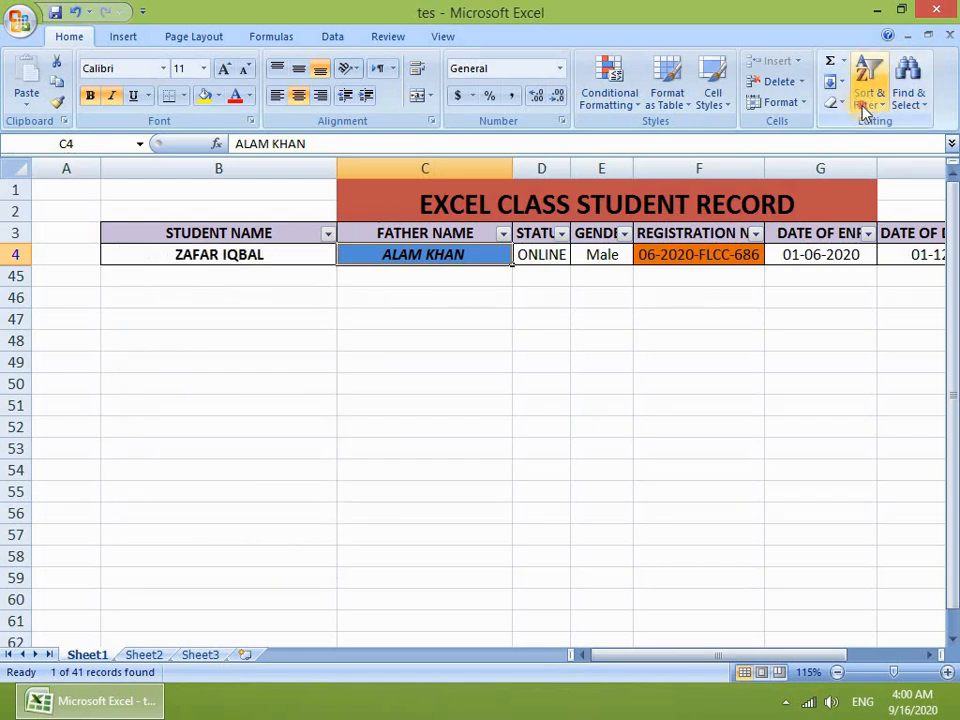
{"action": "left_click", "coordinate": [864, 106]}
{"action": "left_click", "coordinate": [876, 211]}
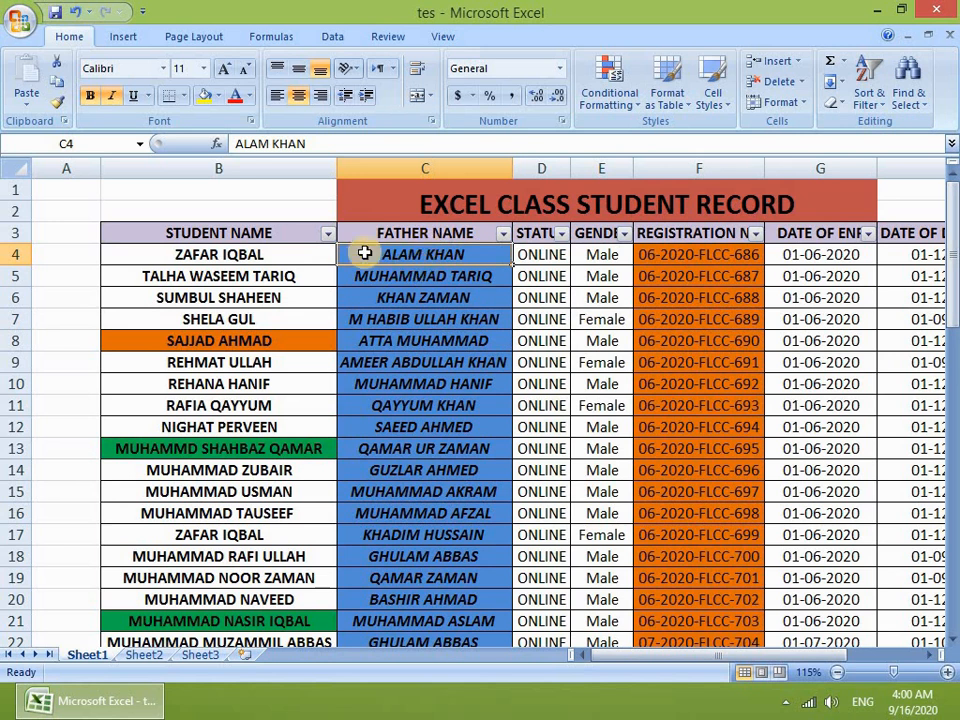
{"action": "left_click", "coordinate": [328, 234]}
{"action": "mouse_move", "coordinate": [286, 366]}
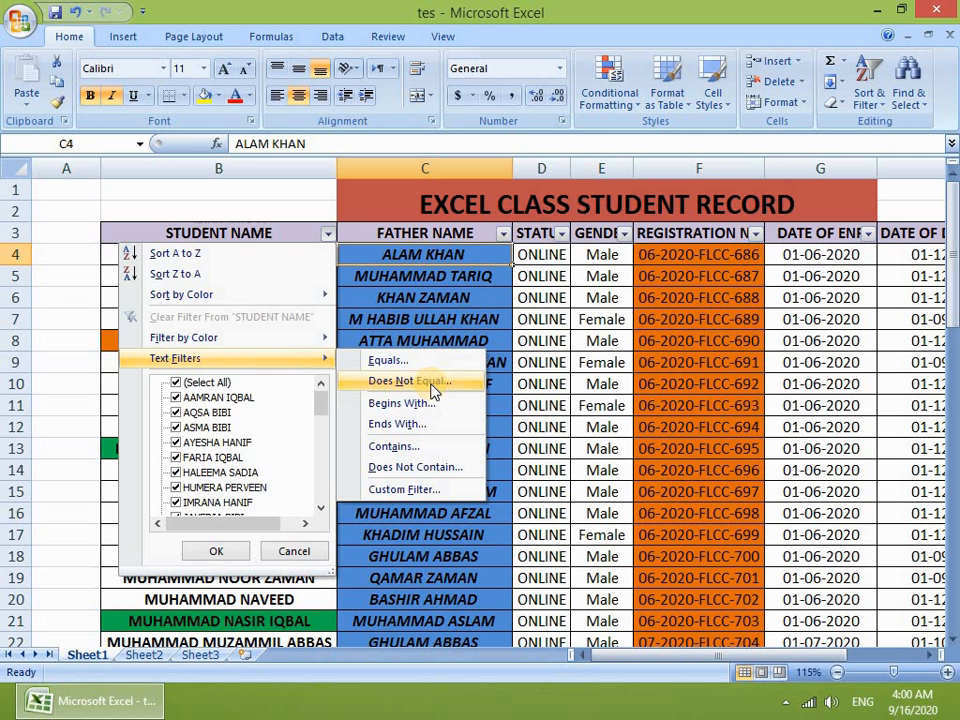
{"action": "key", "text": "Escape"}
{"action": "left_click", "coordinate": [214, 257]}
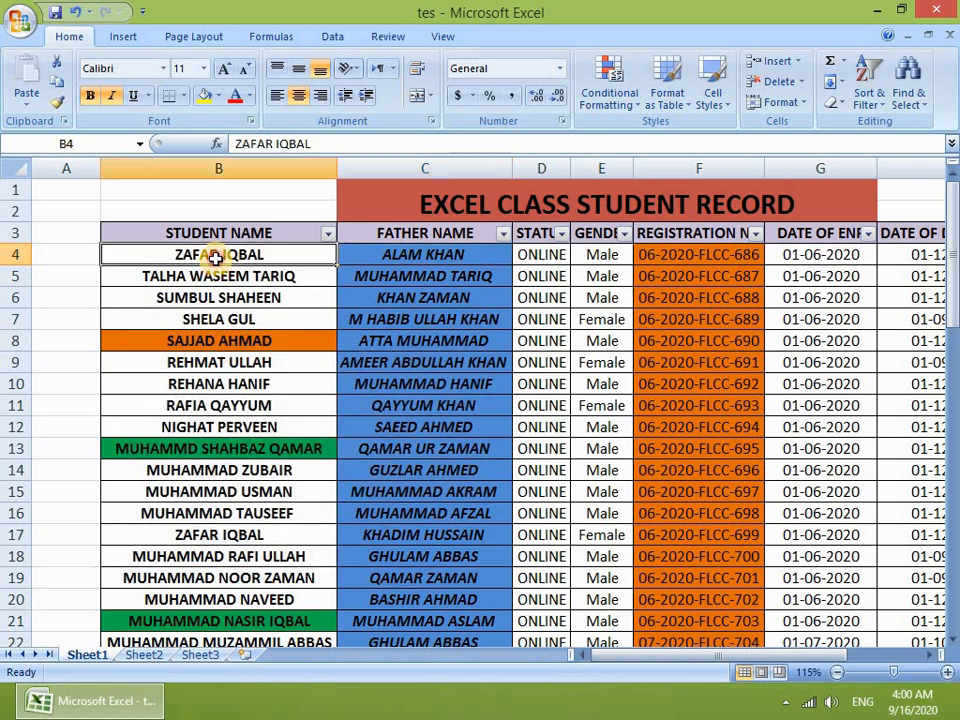
{"action": "left_click", "coordinate": [210, 536]}
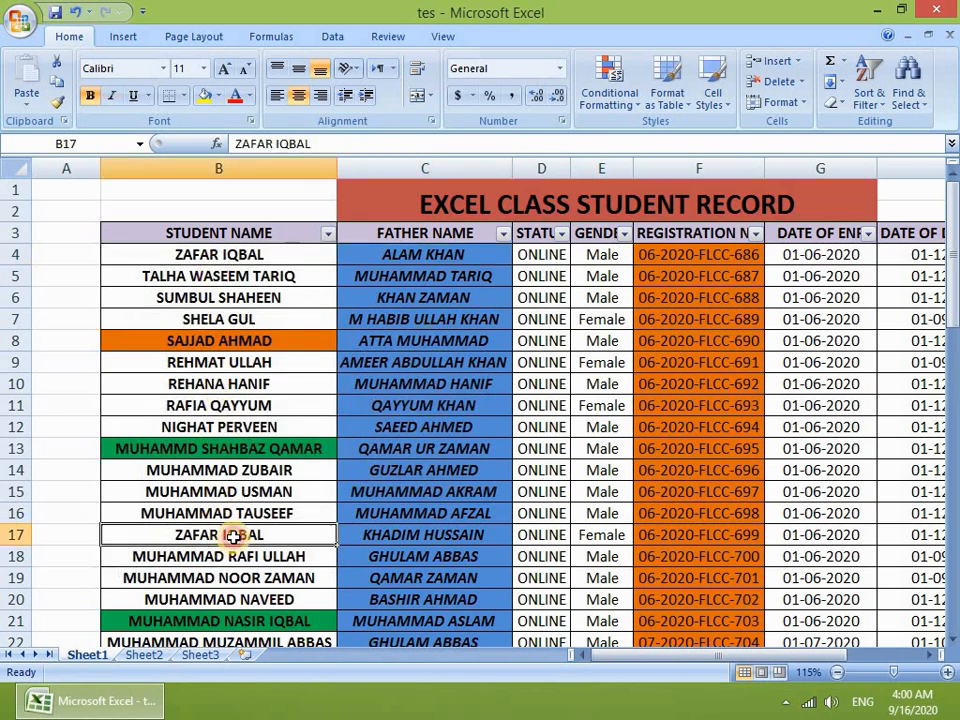
{"action": "scroll", "coordinate": [225, 532], "scroll_direction": "down", "scroll_amount": 2}
{"action": "scroll", "coordinate": [206, 542], "scroll_direction": "down", "scroll_amount": 3}
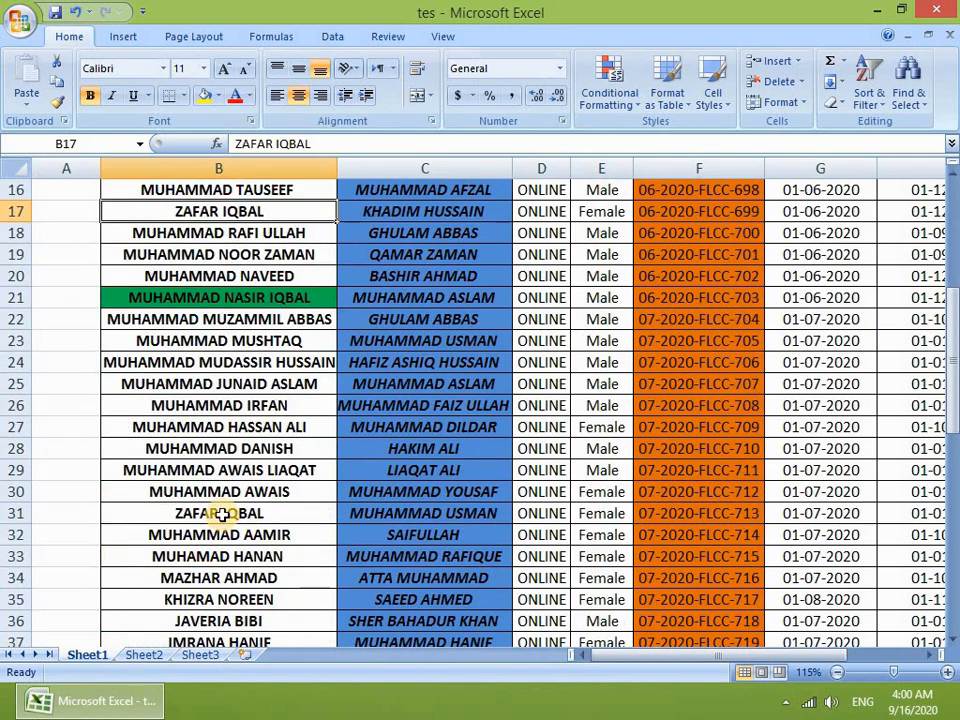
{"action": "left_click", "coordinate": [221, 514]}
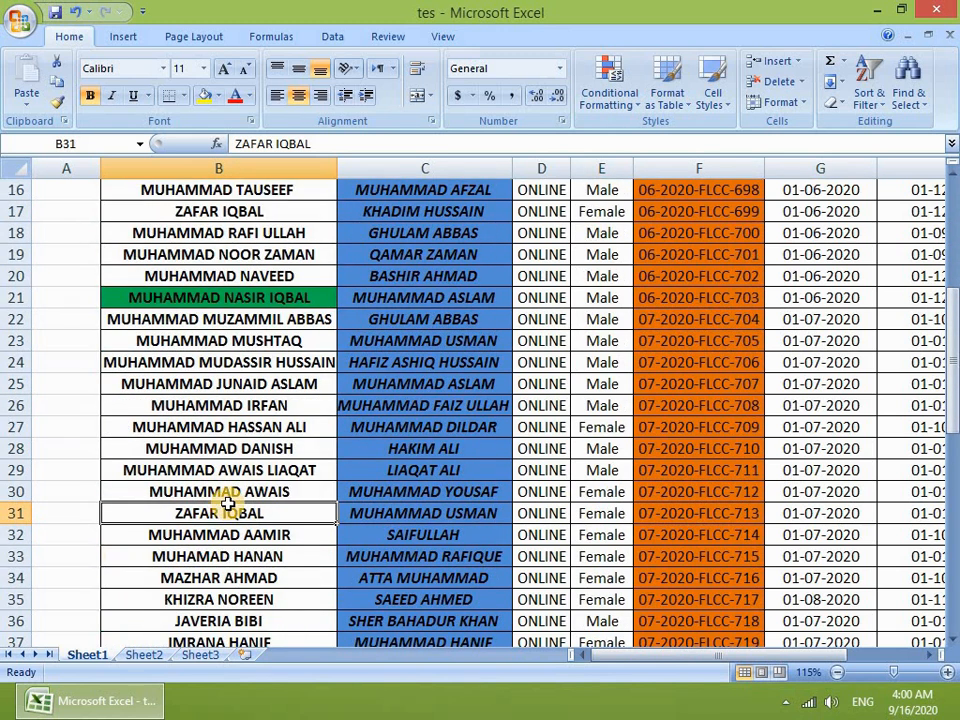
{"action": "scroll", "coordinate": [226, 470], "scroll_direction": "up", "scroll_amount": 5}
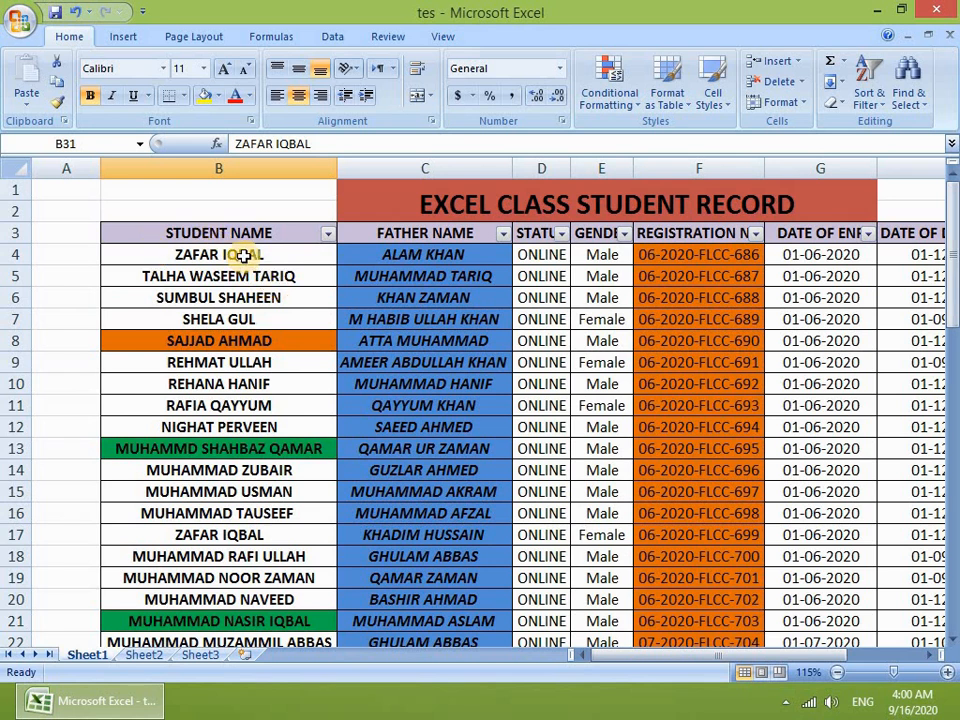
{"action": "left_click_drag", "start_coordinate": [195, 250], "coordinate": [395, 257]}
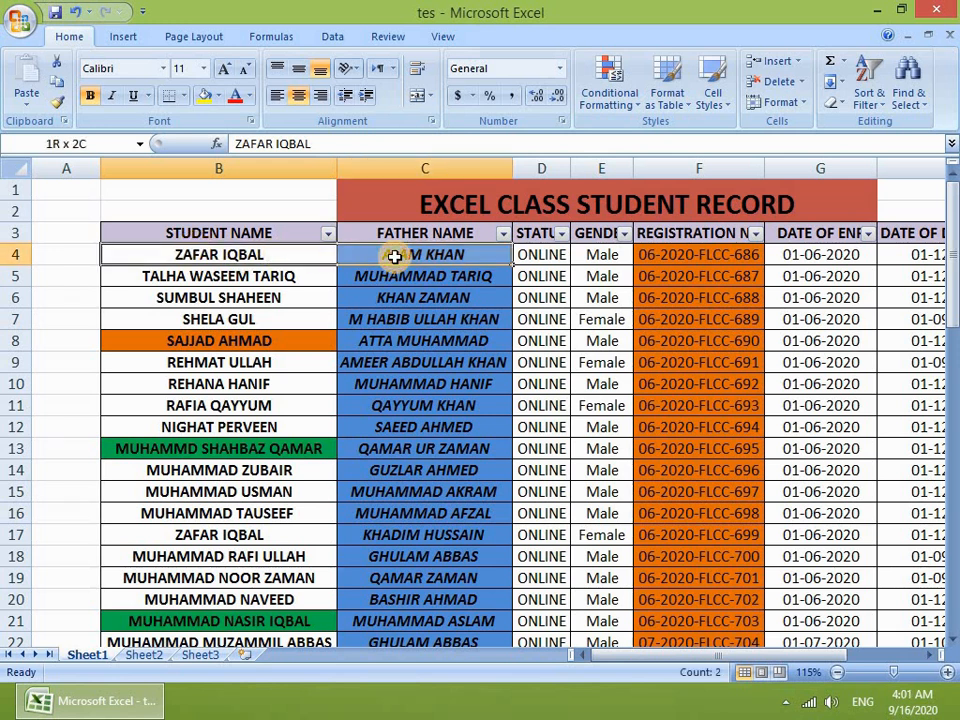
{"action": "left_click_drag", "start_coordinate": [150, 534], "coordinate": [455, 535]}
{"action": "scroll", "coordinate": [210, 546], "scroll_direction": "down", "scroll_amount": 5}
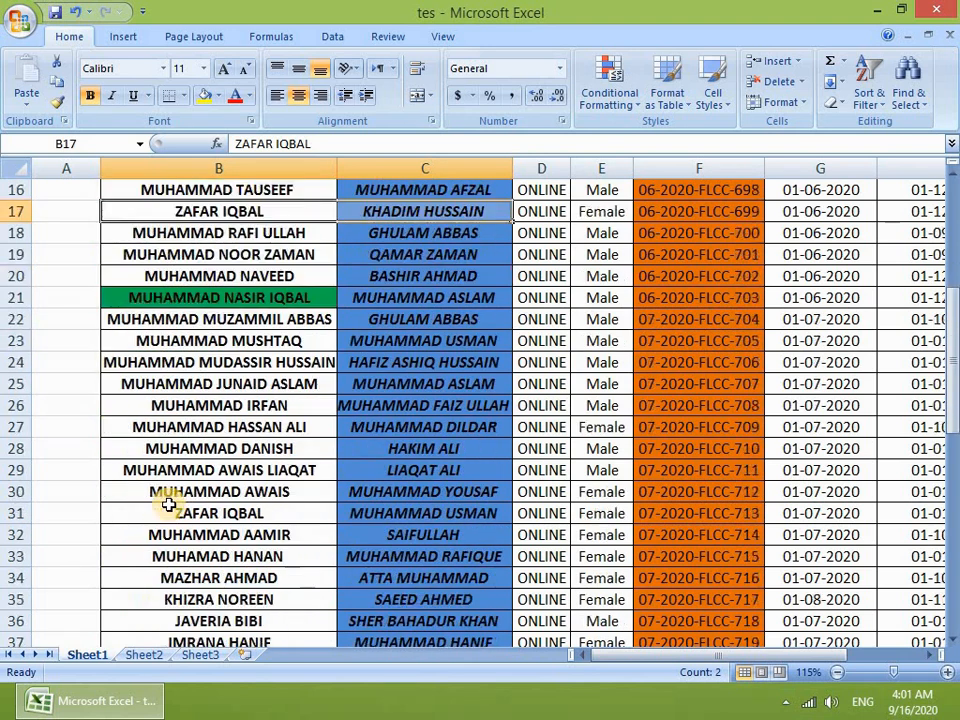
{"action": "scroll", "coordinate": [170, 500], "scroll_direction": "down", "scroll_amount": 1}
{"action": "left_click_drag", "start_coordinate": [240, 450], "coordinate": [481, 455]}
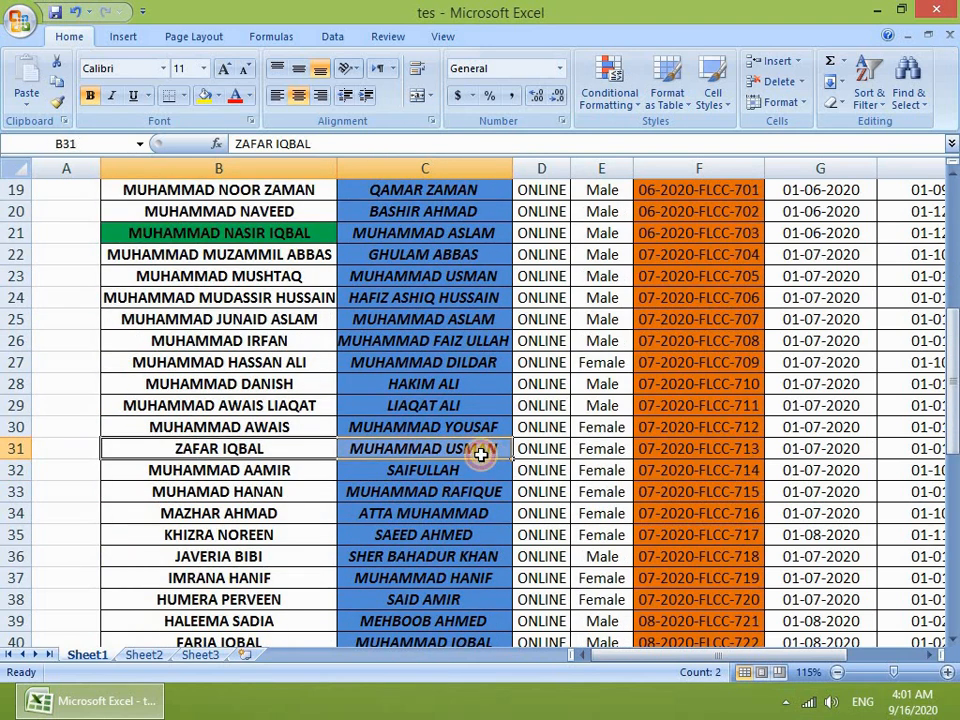
{"action": "left_click", "coordinate": [420, 450]}
{"action": "scroll", "coordinate": [261, 249], "scroll_direction": "up", "scroll_amount": 6}
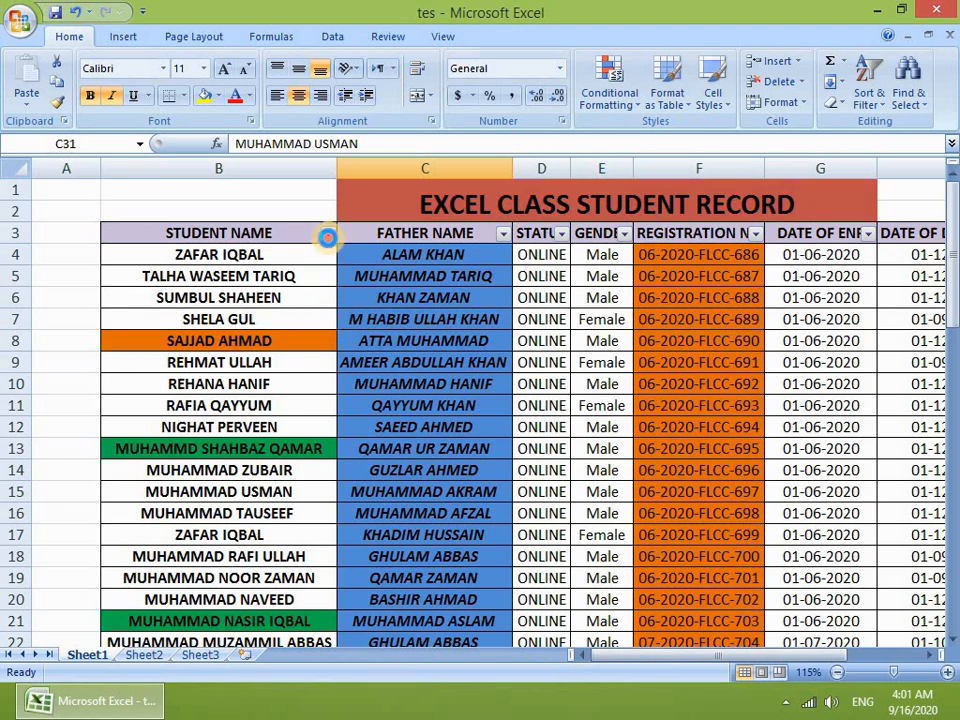
{"action": "left_click", "coordinate": [327, 233]}
{"action": "mouse_move", "coordinate": [191, 360]}
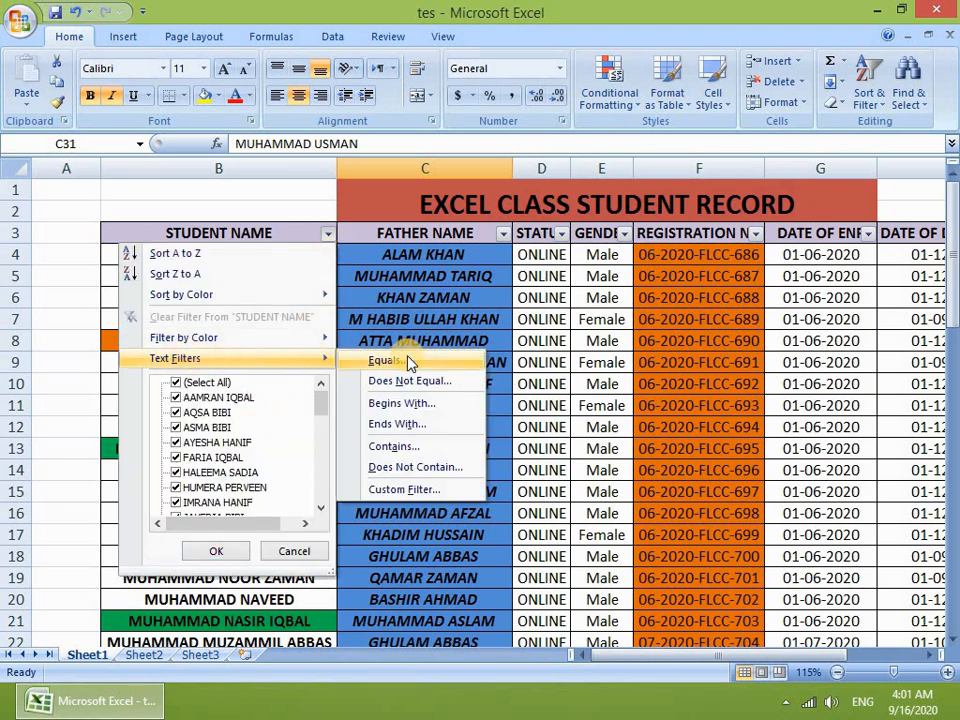
{"action": "left_click", "coordinate": [425, 381]}
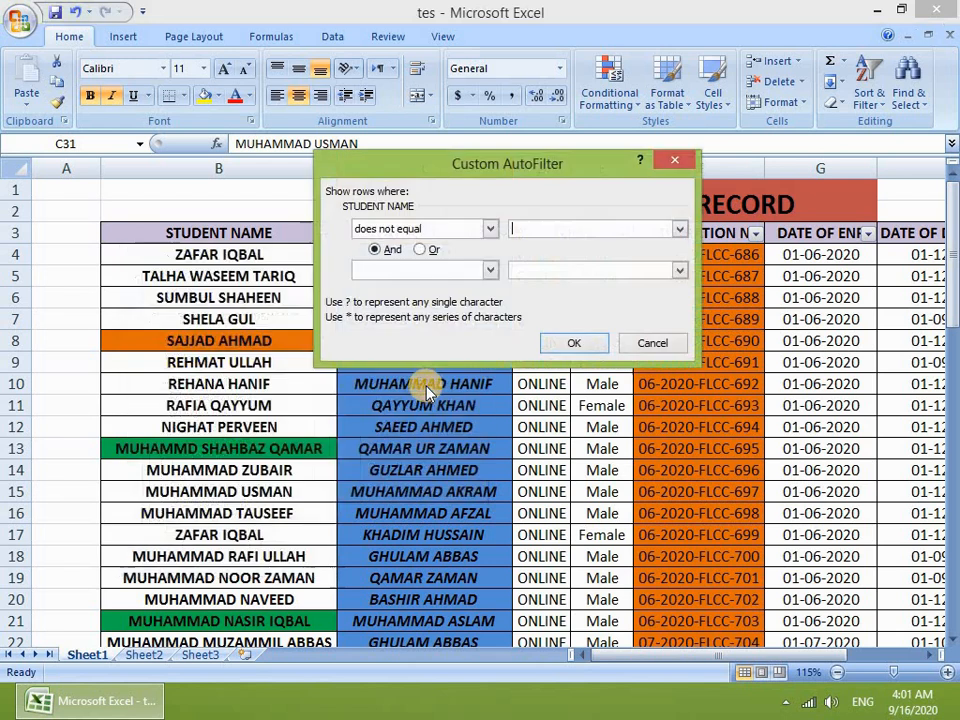
{"action": "left_click", "coordinate": [560, 230]}
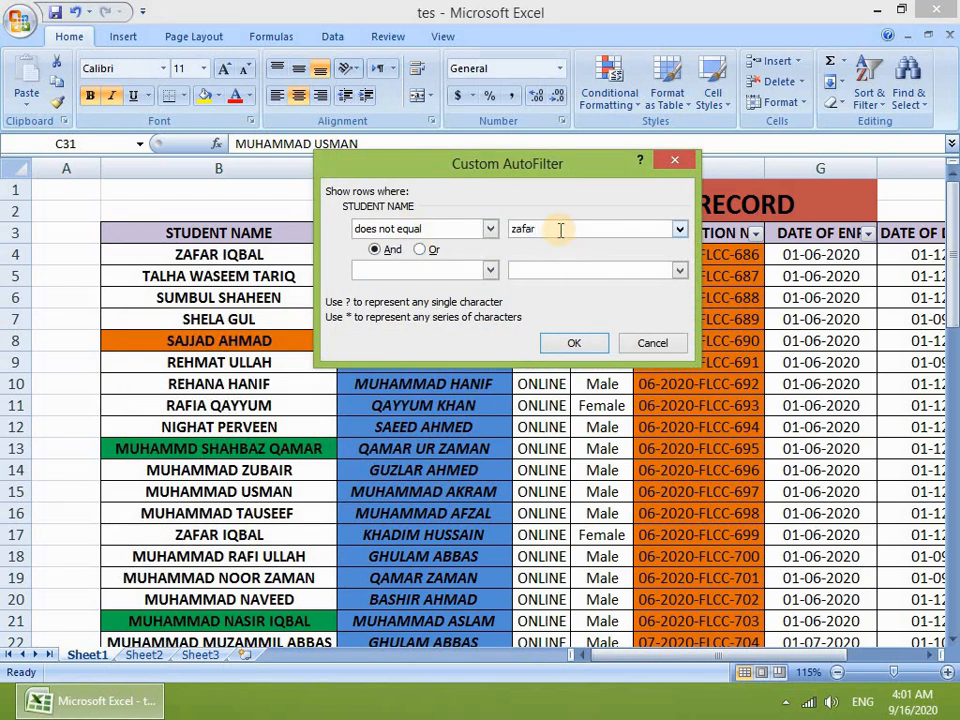
{"action": "left_click", "coordinate": [568, 345]}
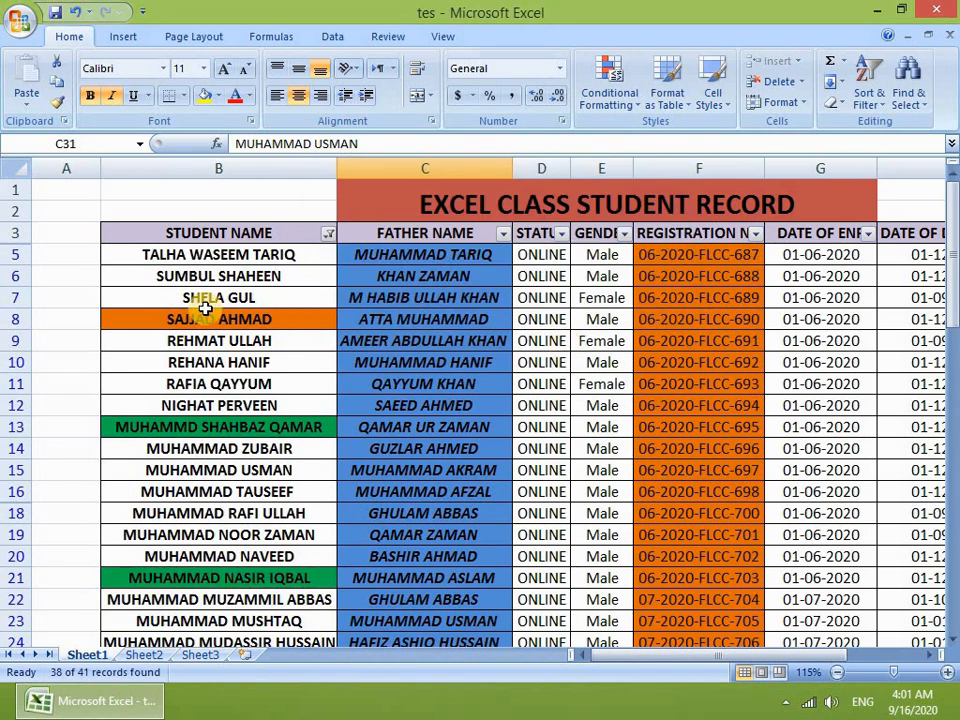
{"action": "scroll", "coordinate": [232, 402], "scroll_direction": "down", "scroll_amount": 3}
{"action": "scroll", "coordinate": [291, 549], "scroll_direction": "down", "scroll_amount": 5}
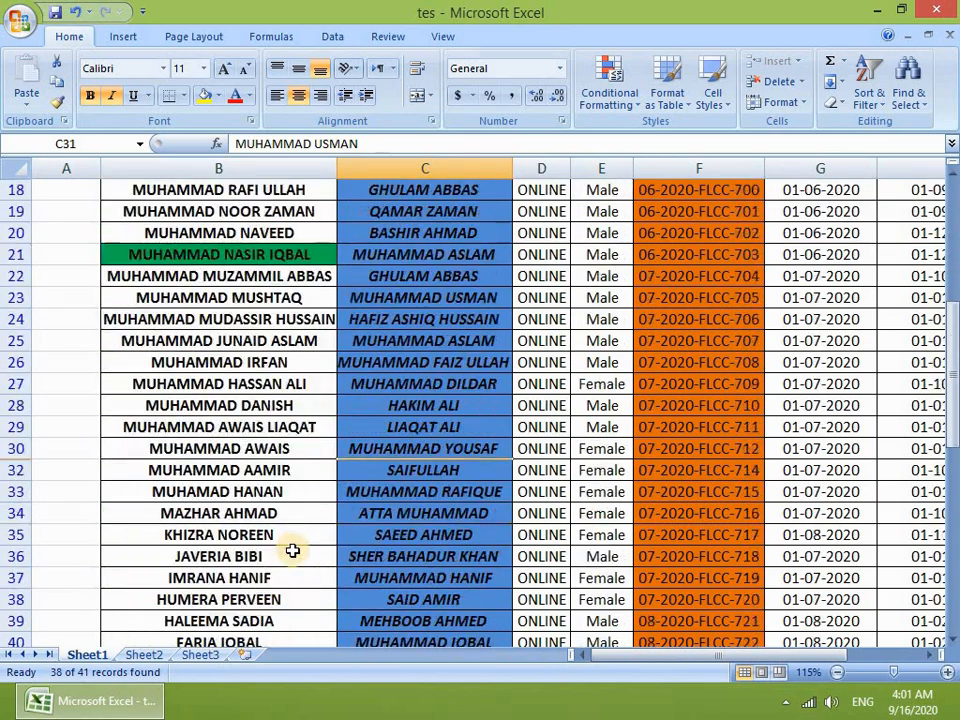
{"action": "scroll", "coordinate": [288, 565], "scroll_direction": "up", "scroll_amount": 2}
{"action": "scroll", "coordinate": [300, 345], "scroll_direction": "up", "scroll_amount": 2}
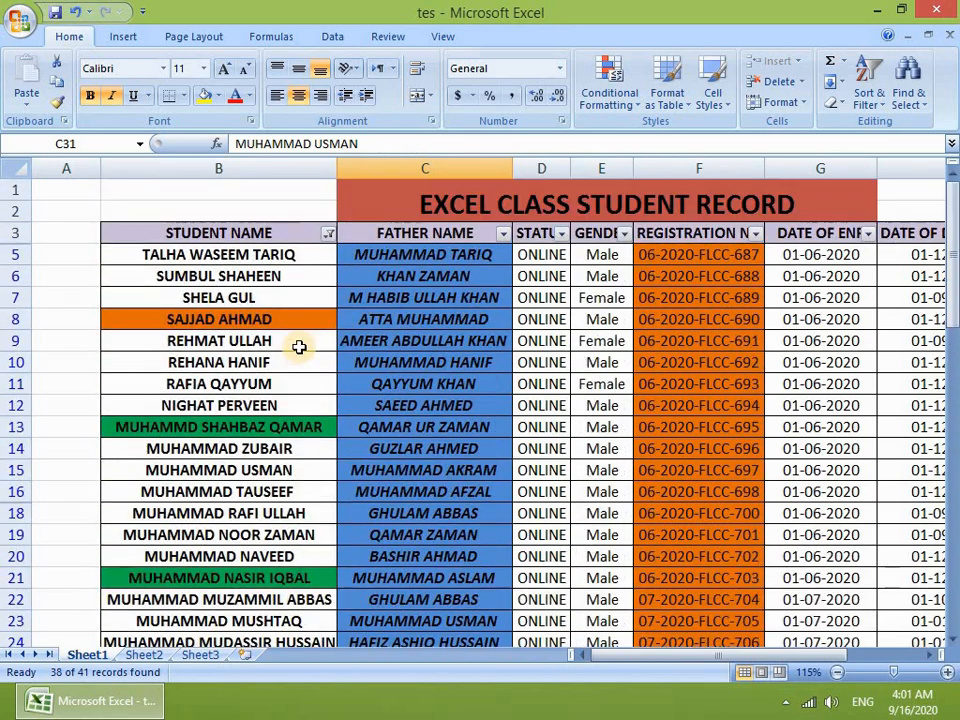
{"action": "scroll", "coordinate": [298, 330], "scroll_direction": "down", "scroll_amount": 4}
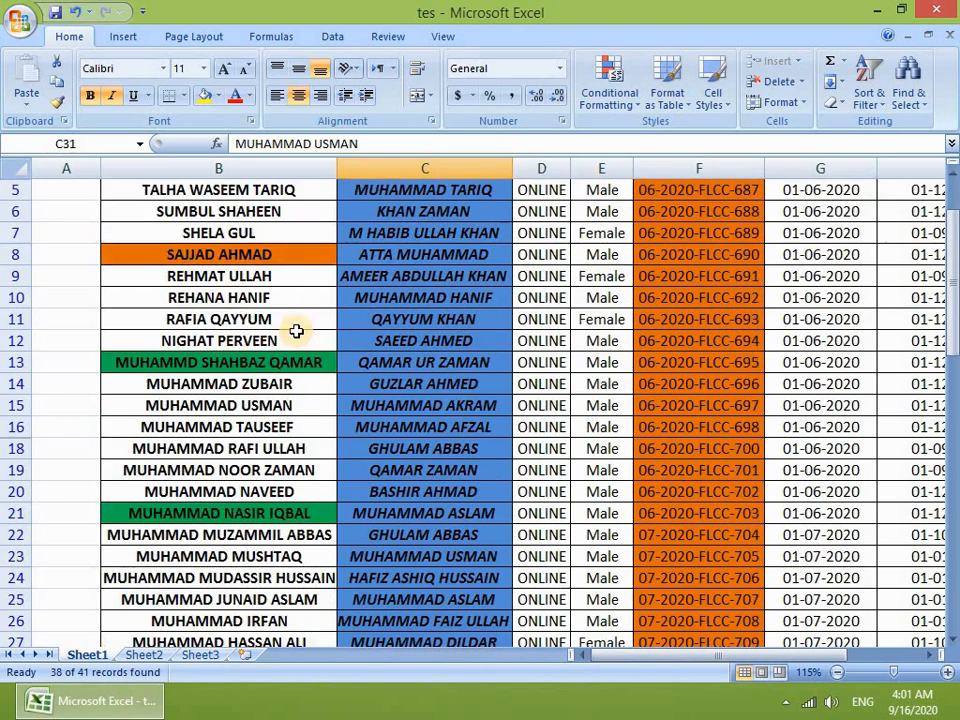
{"action": "scroll", "coordinate": [274, 377], "scroll_direction": "down", "scroll_amount": 4}
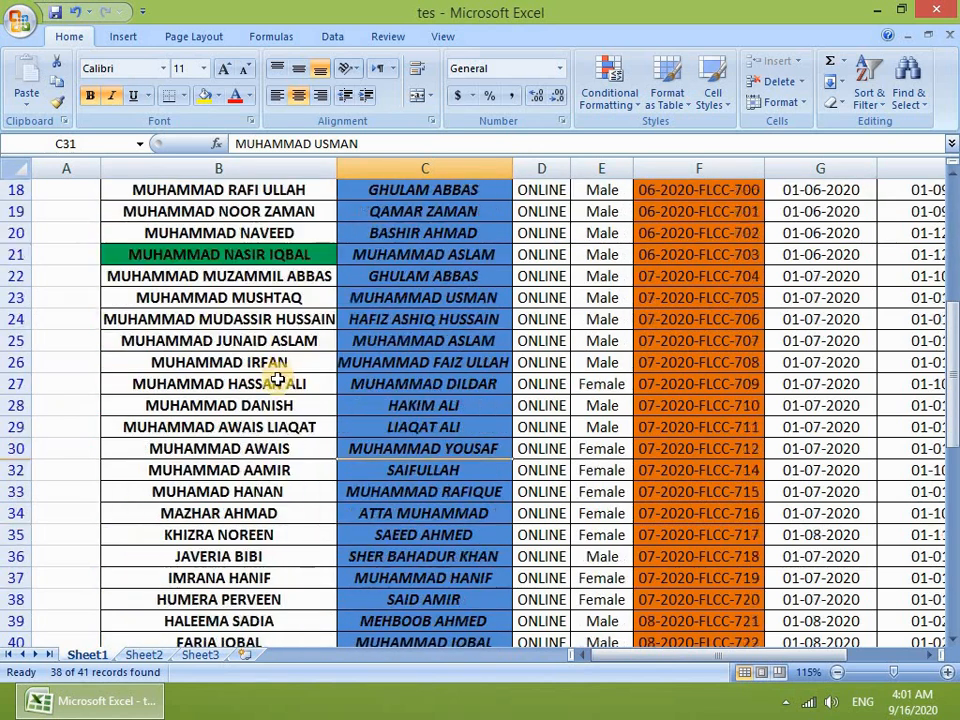
{"action": "scroll", "coordinate": [272, 381], "scroll_direction": "up", "scroll_amount": 5}
{"action": "scroll", "coordinate": [274, 274], "scroll_direction": "up", "scroll_amount": 4}
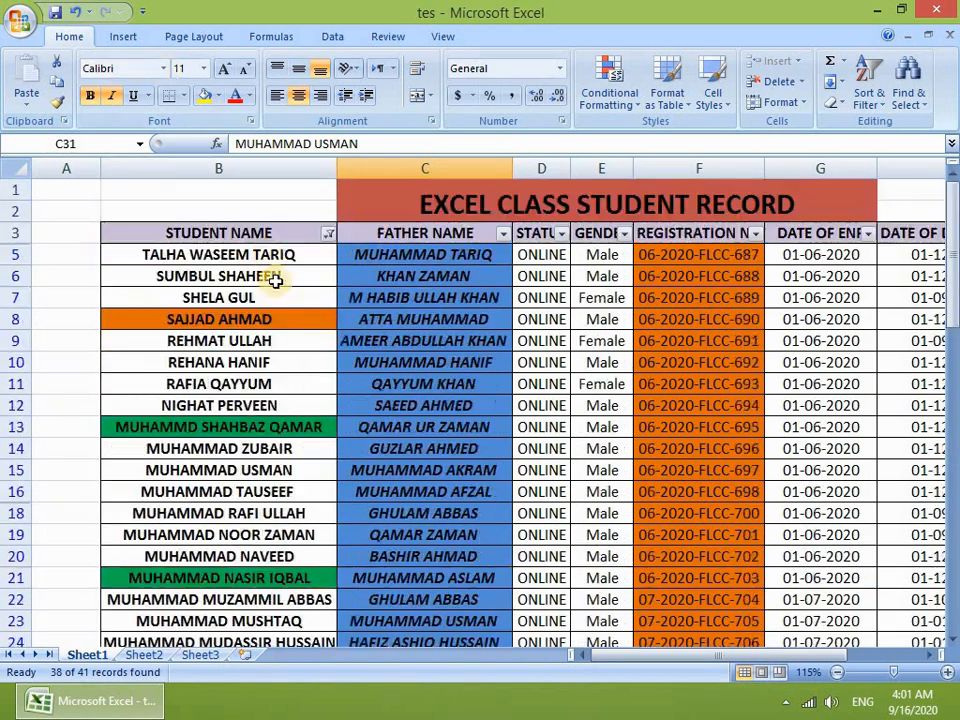
{"action": "left_click", "coordinate": [328, 233]}
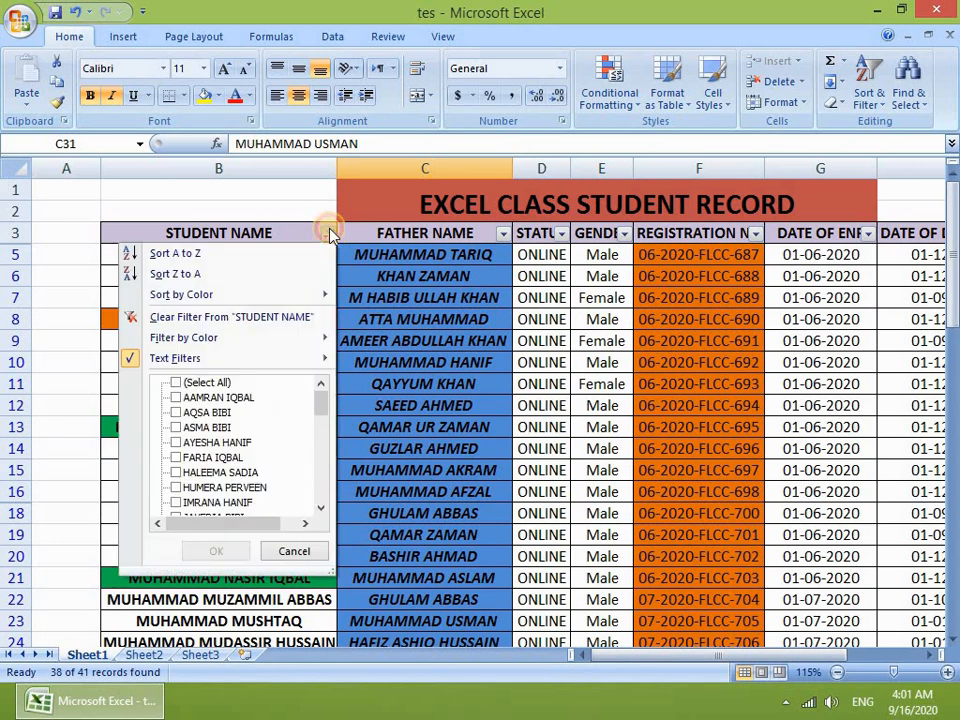
{"action": "left_click", "coordinate": [238, 318]}
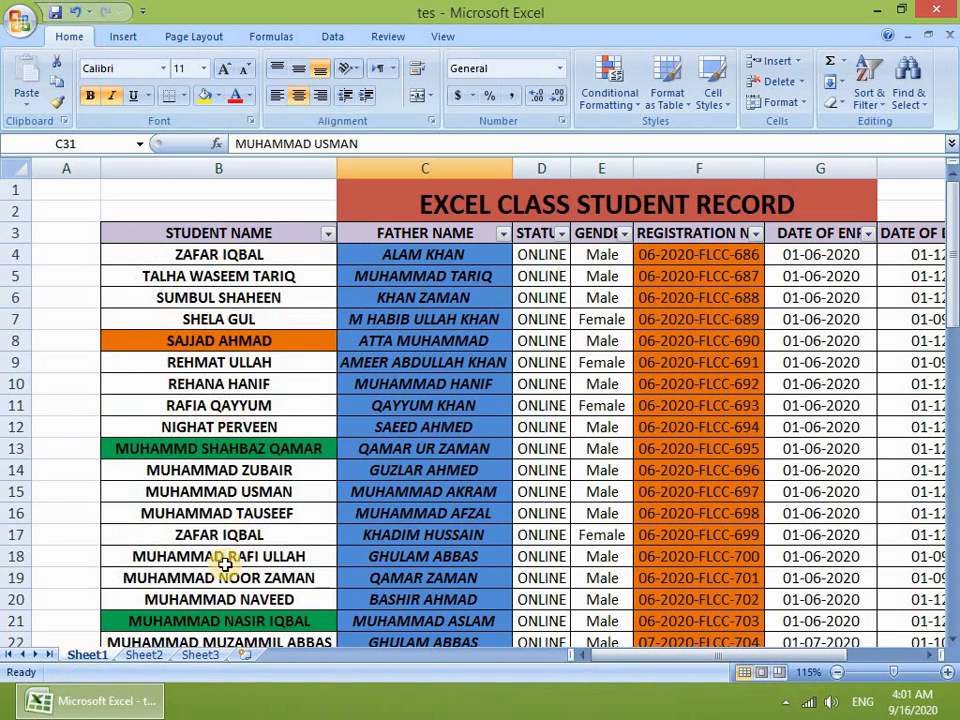
{"action": "left_click_drag", "start_coordinate": [188, 538], "coordinate": [439, 525]}
{"action": "left_click", "coordinate": [327, 233]}
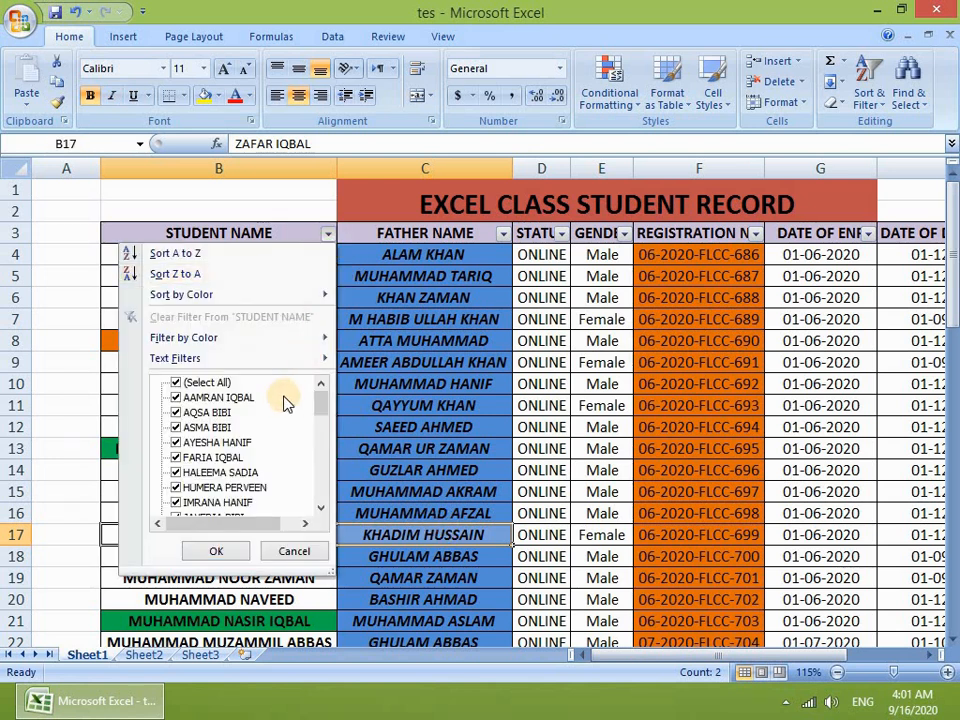
{"action": "mouse_move", "coordinate": [262, 362]}
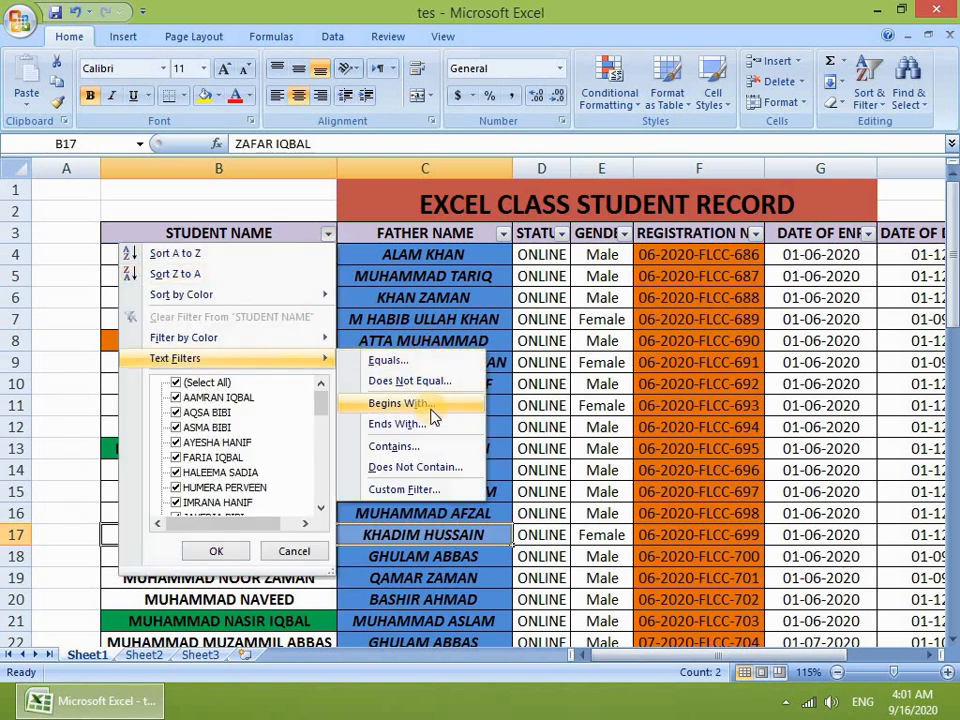
{"action": "left_click", "coordinate": [410, 299]}
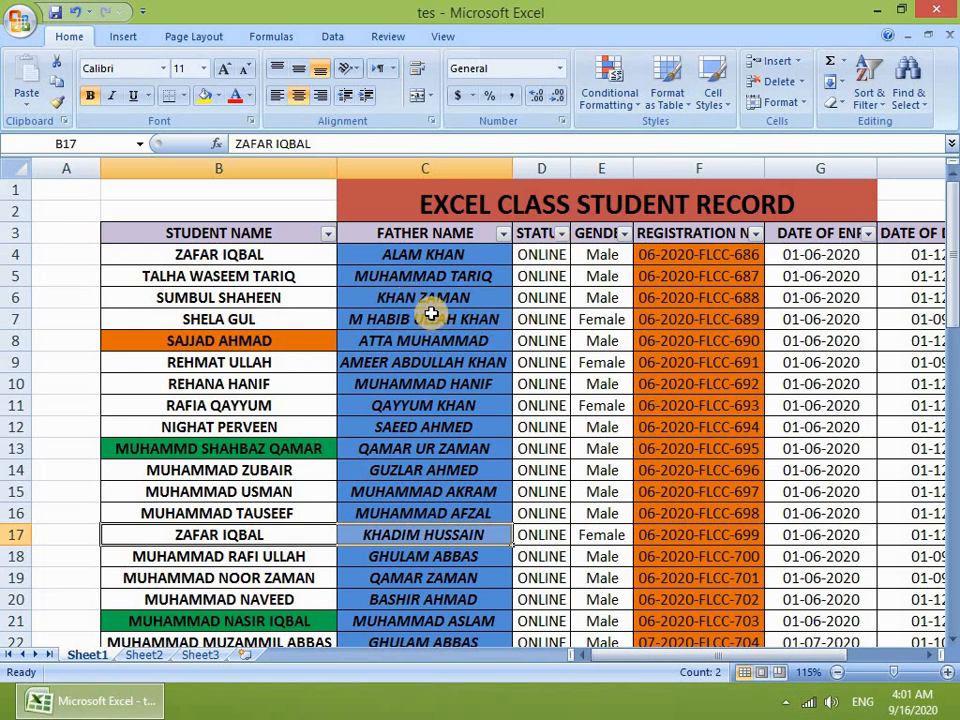
{"action": "left_click_drag", "start_coordinate": [430, 256], "coordinate": [424, 599]}
{"action": "scroll", "coordinate": [446, 369], "scroll_direction": "up", "scroll_amount": 8}
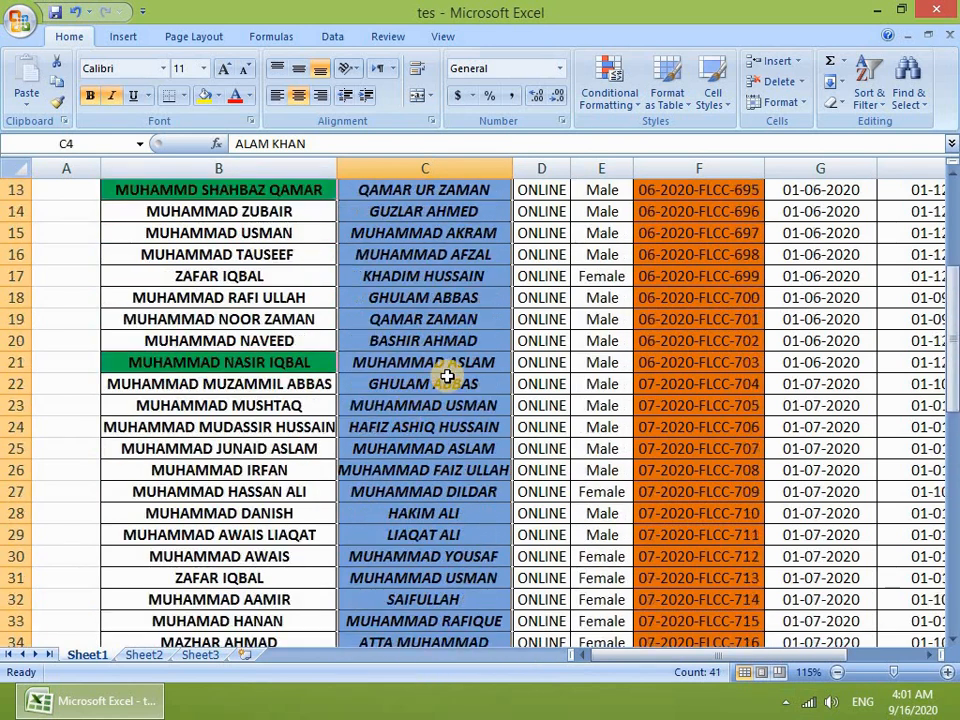
{"action": "left_click", "coordinate": [432, 276]}
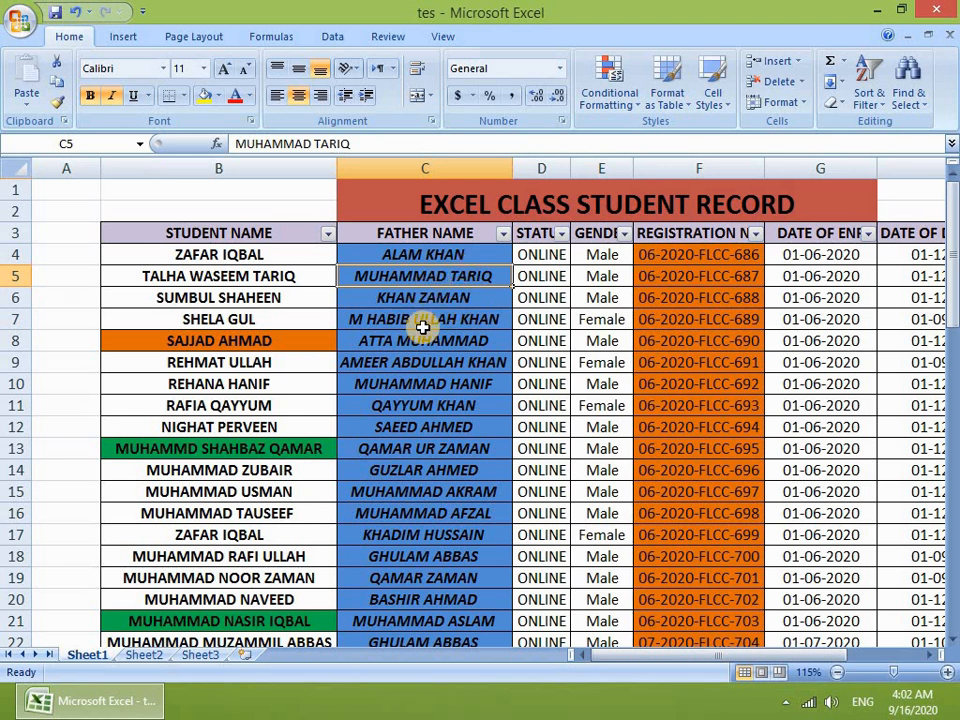
{"action": "left_click", "coordinate": [191, 299]}
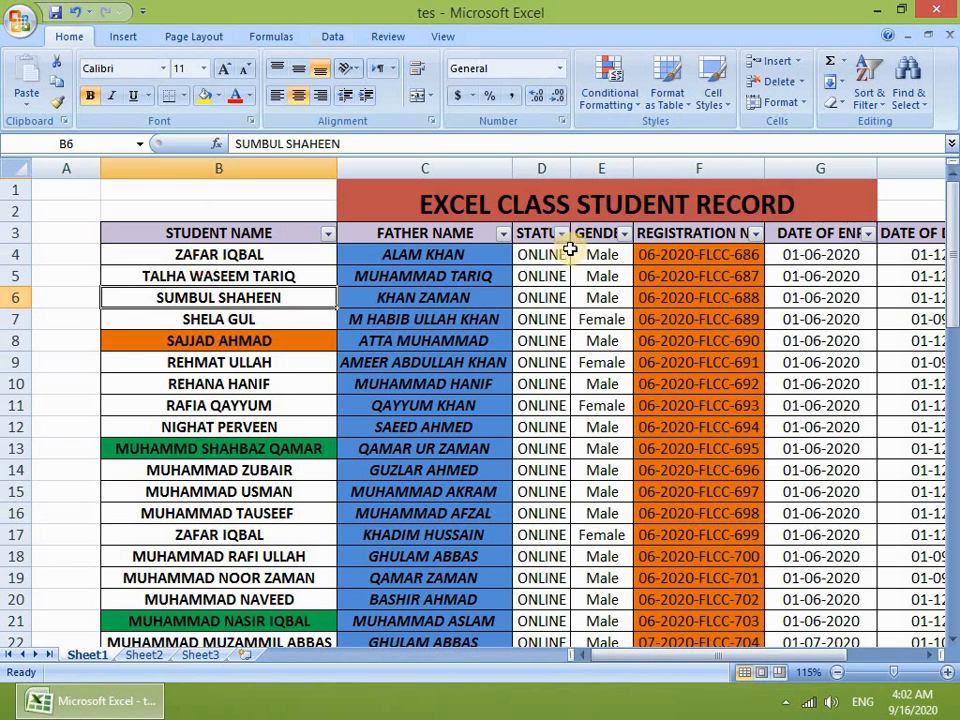
{"action": "left_click_drag", "start_coordinate": [450, 259], "coordinate": [439, 658]}
{"action": "scroll", "coordinate": [438, 475], "scroll_direction": "up", "scroll_amount": 2}
{"action": "scroll", "coordinate": [410, 300], "scroll_direction": "up", "scroll_amount": 6}
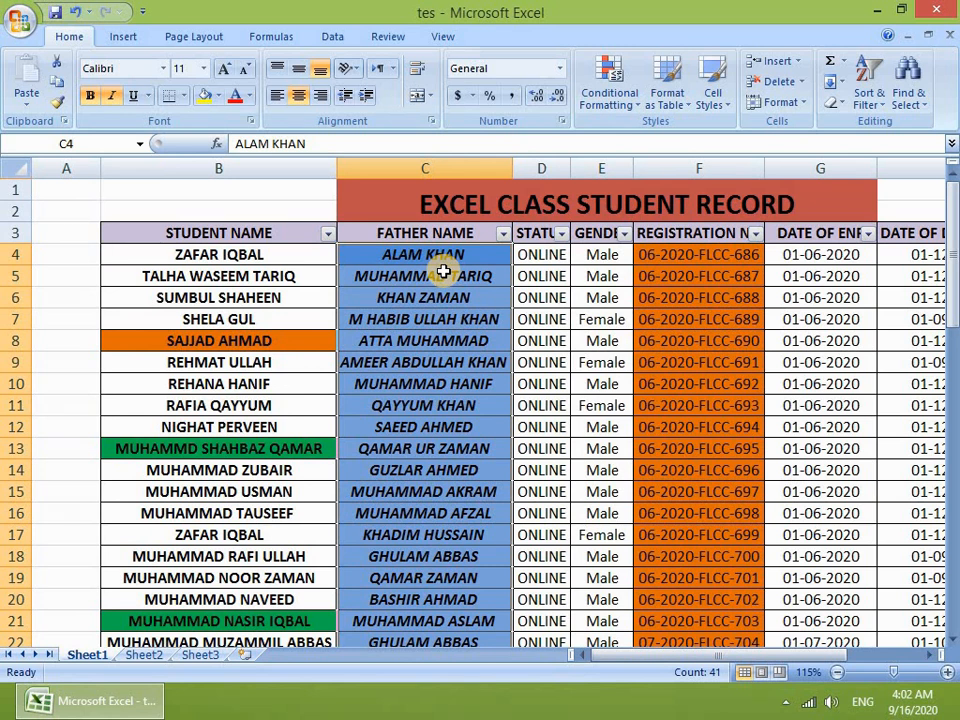
{"action": "key", "text": "Return"}
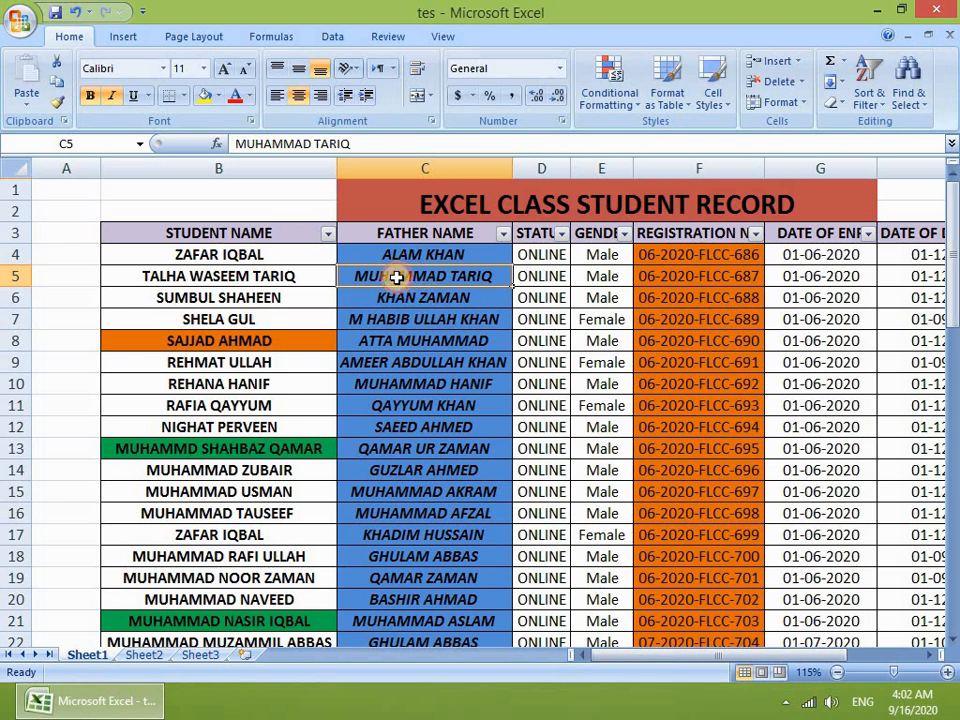
{"action": "left_click", "coordinate": [395, 379]}
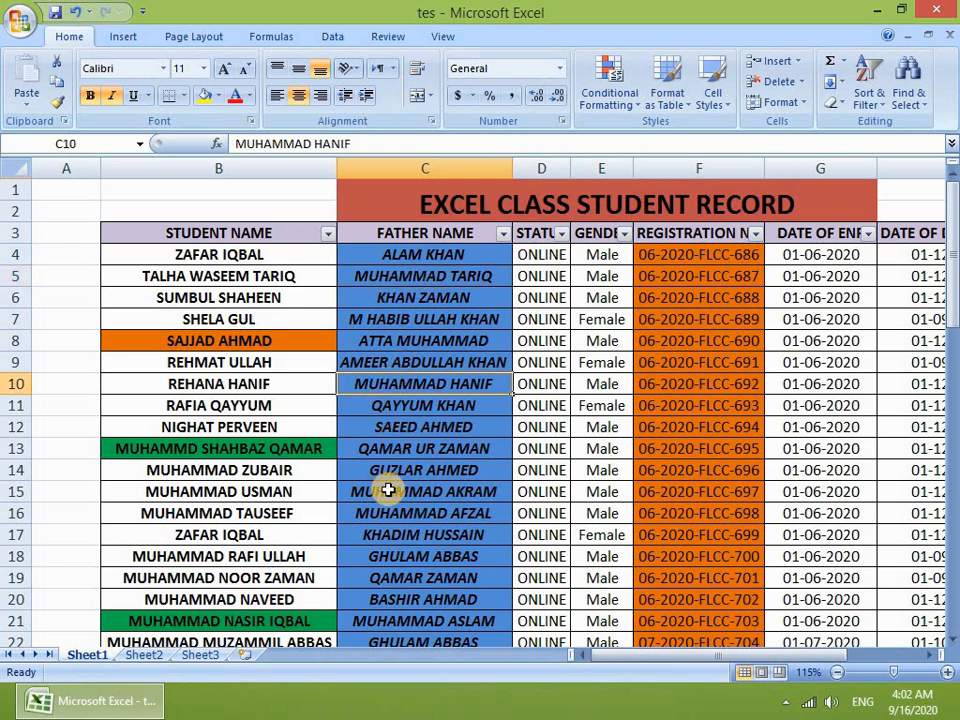
{"action": "left_click", "coordinate": [384, 489]}
{"action": "left_click", "coordinate": [384, 514]}
{"action": "left_click", "coordinate": [389, 611]}
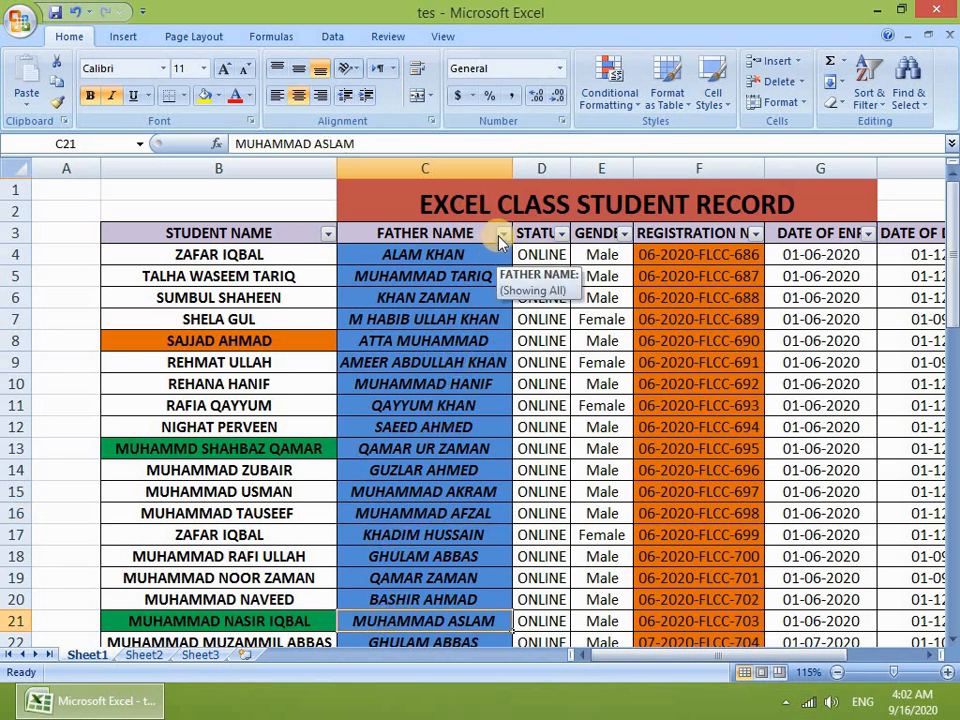
Step: Apply a Father Name 'begins with' muhammad filter, keeping 16 of 41 records
{"action": "left_click", "coordinate": [500, 240]}
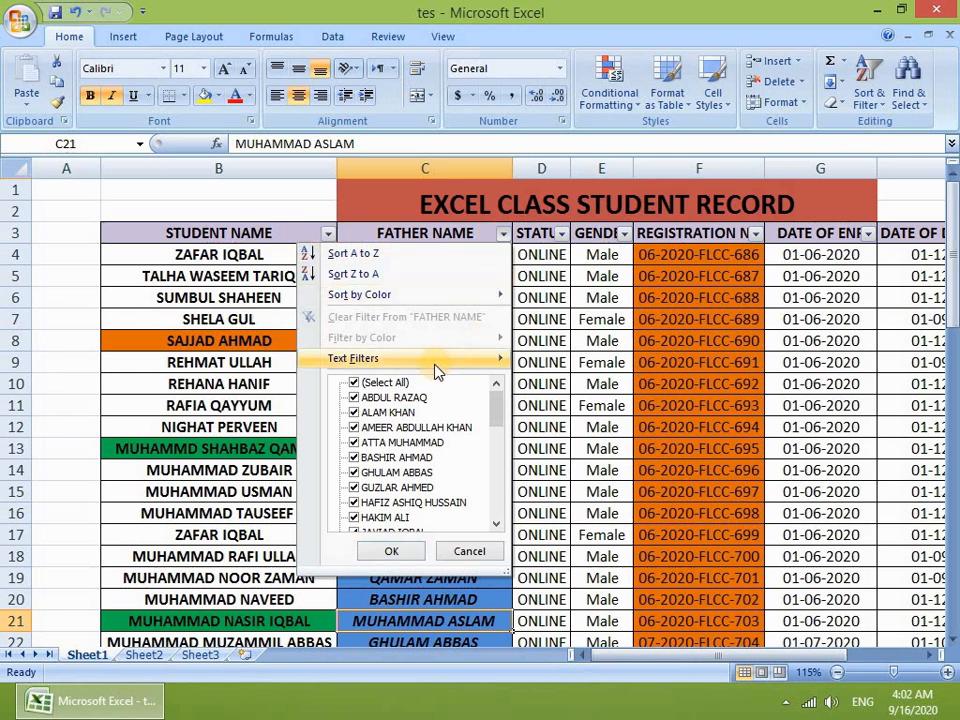
{"action": "mouse_move", "coordinate": [430, 360]}
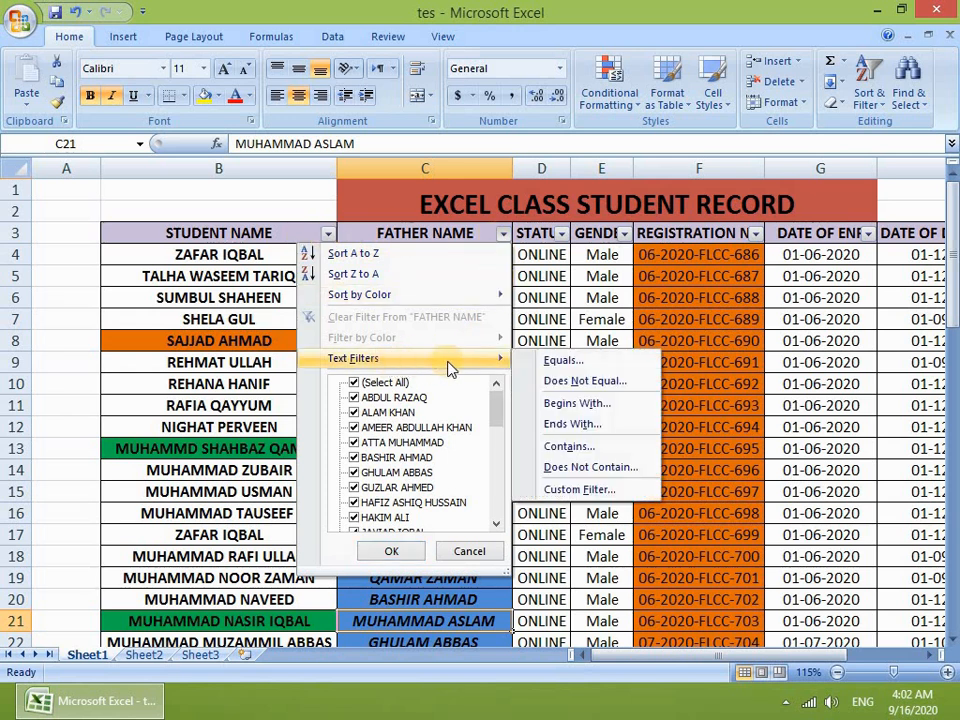
{"action": "left_click", "coordinate": [578, 403]}
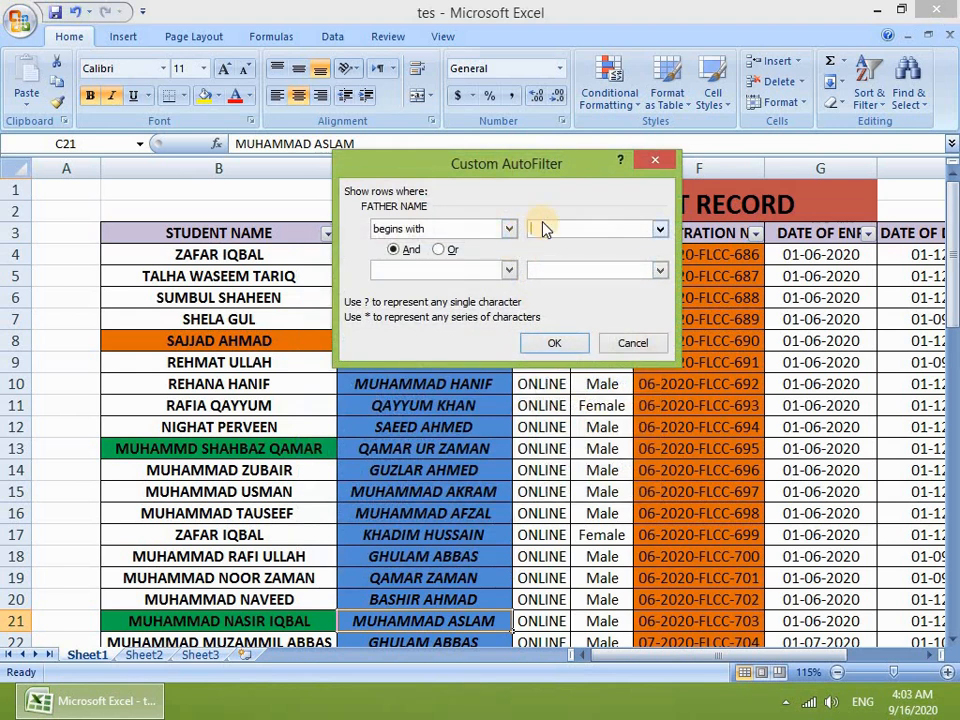
{"action": "type", "text": "muhammad"}
{"action": "left_click_drag", "start_coordinate": [462, 174], "coordinate": [704, 337]}
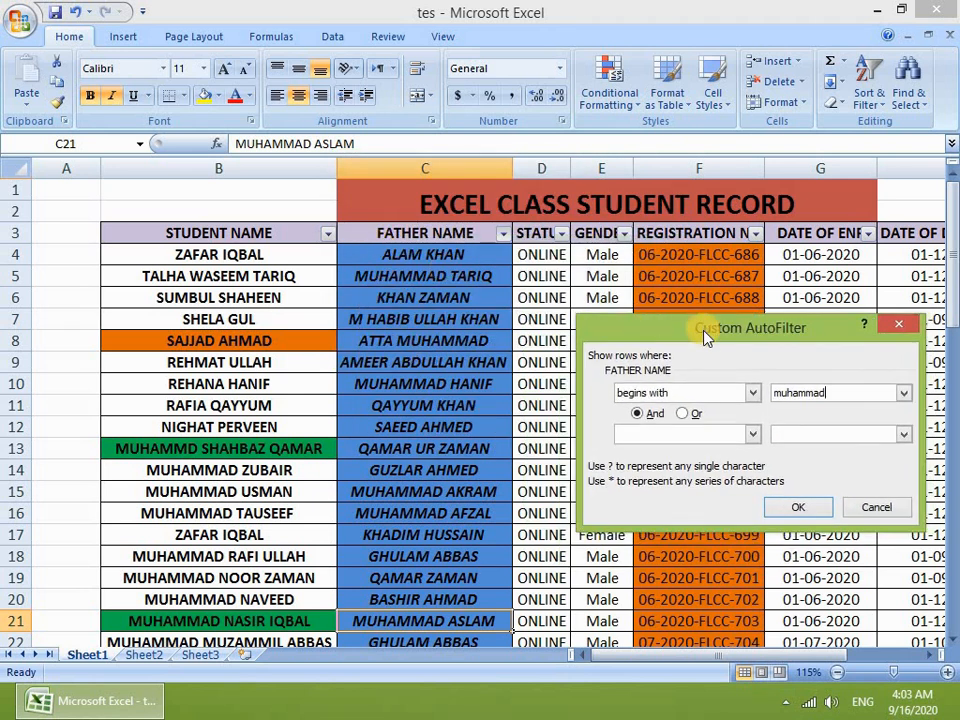
{"action": "left_click_drag", "start_coordinate": [675, 290], "coordinate": [658, 186]}
{"action": "left_click", "coordinate": [758, 373]}
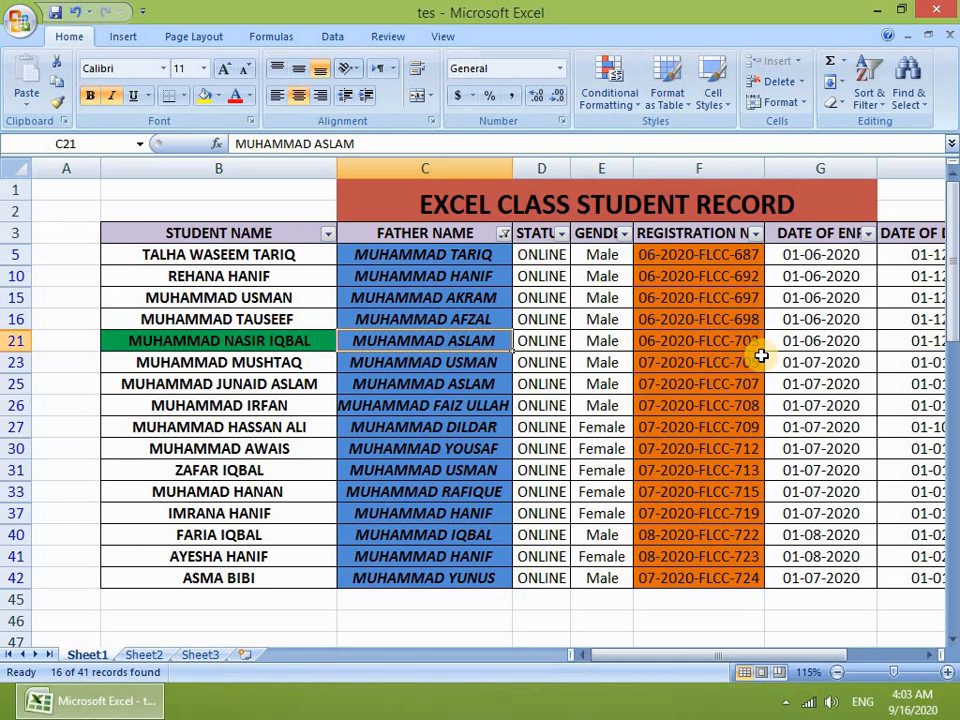
Step: Bring up the FATHER NAME filter options to clear its filter
{"action": "left_click", "coordinate": [503, 233]}
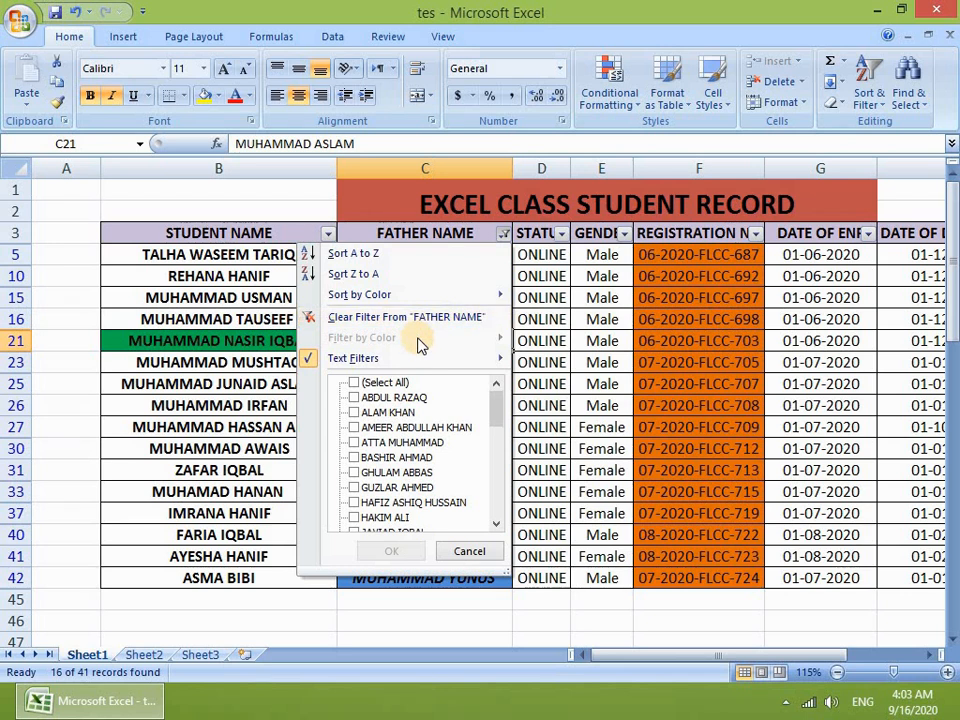
Step: Clear the FATHER NAME filter so all 41 student records show again
{"action": "left_click", "coordinate": [385, 317]}
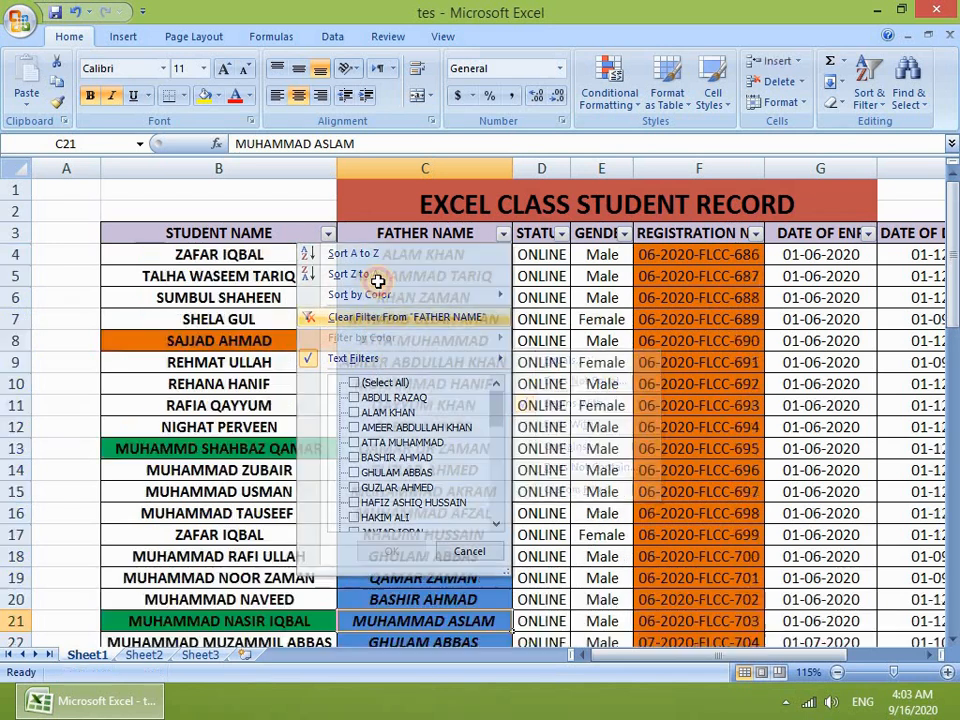
{"action": "left_click", "coordinate": [503, 235]}
{"action": "mouse_move", "coordinate": [422, 362]}
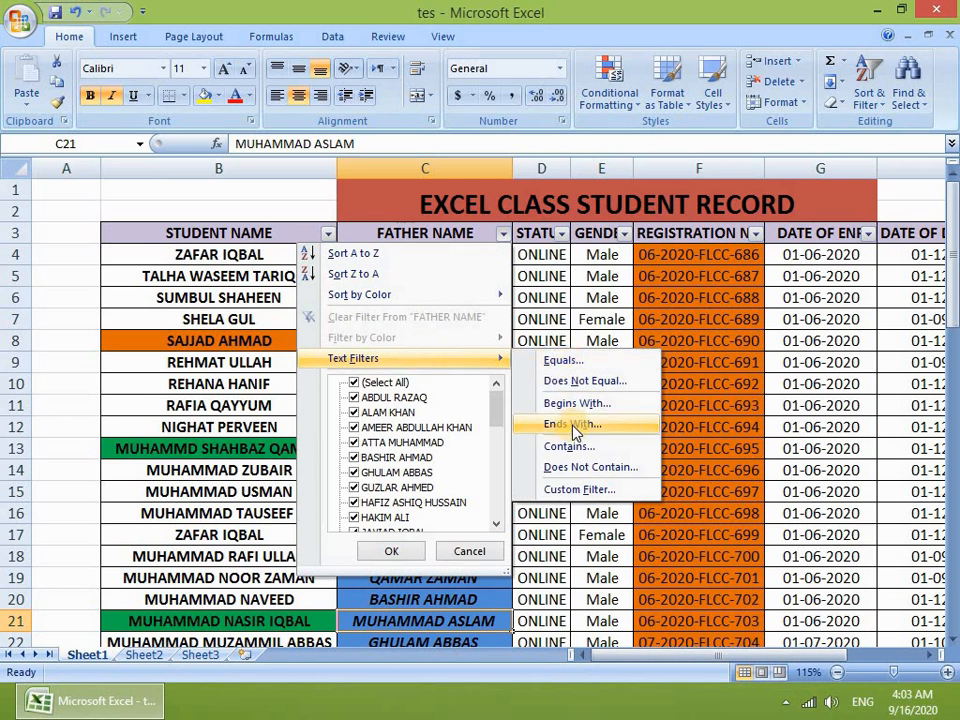
{"action": "left_click", "coordinate": [163, 488]}
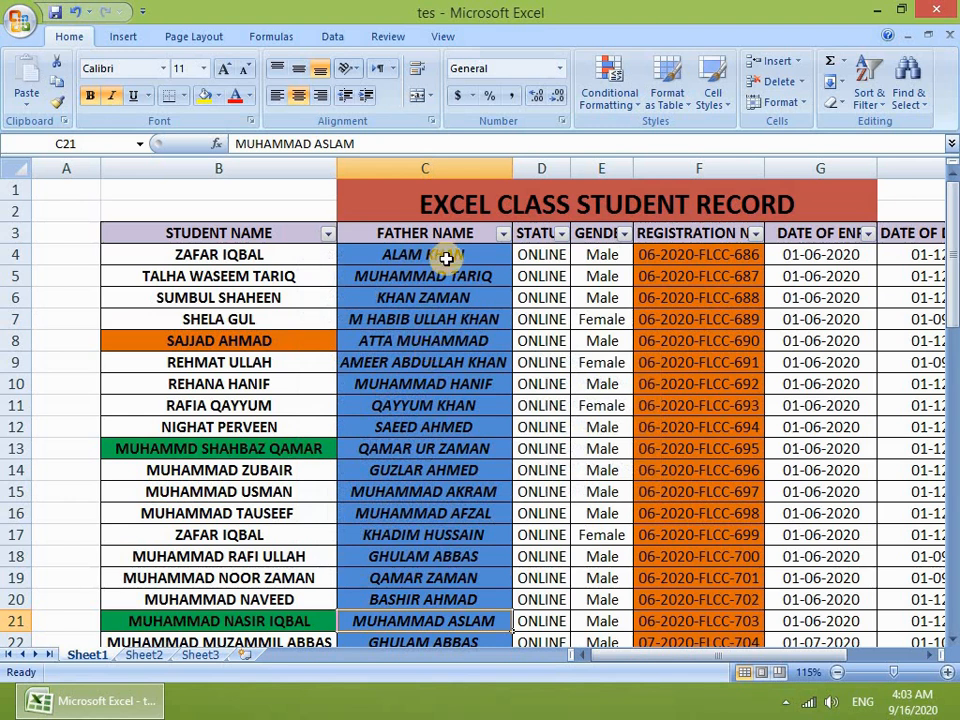
Step: Select the father names from C4 downward and scroll through them, then back to the top
{"action": "left_click_drag", "start_coordinate": [462, 255], "coordinate": [457, 600]}
{"action": "scroll", "coordinate": [392, 430], "scroll_direction": "down", "scroll_amount": 3}
{"action": "scroll", "coordinate": [407, 326], "scroll_direction": "down", "scroll_amount": 6}
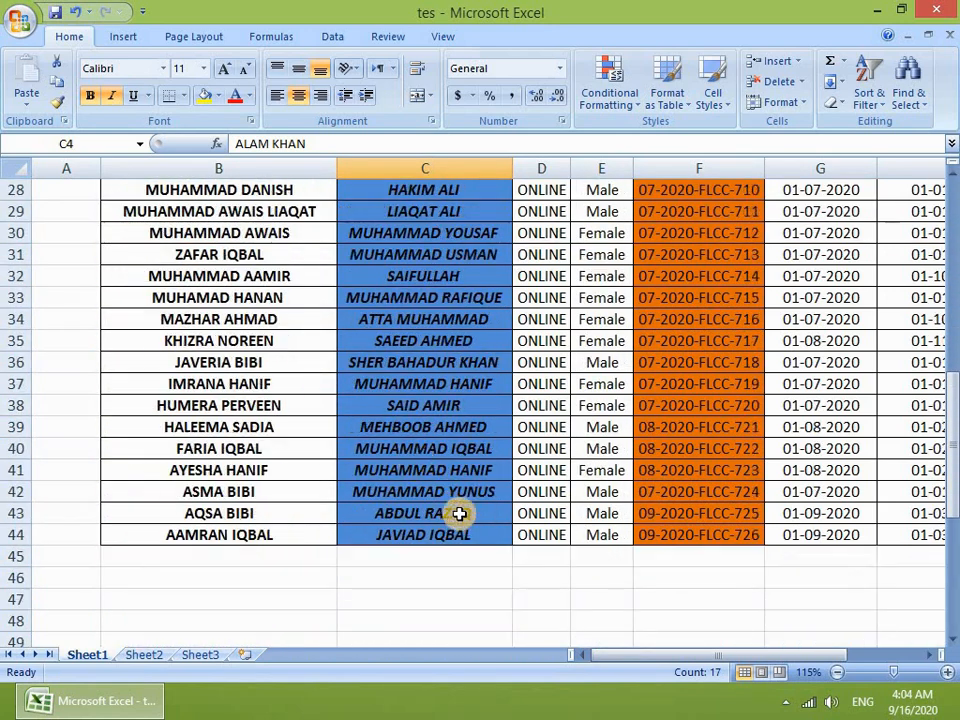
{"action": "scroll", "coordinate": [456, 514], "scroll_direction": "up", "scroll_amount": 9}
Step: Apply an Ends With 'khan' text filter on FATHER NAME, leaving 5 of 41 records
{"action": "left_click", "coordinate": [502, 233]}
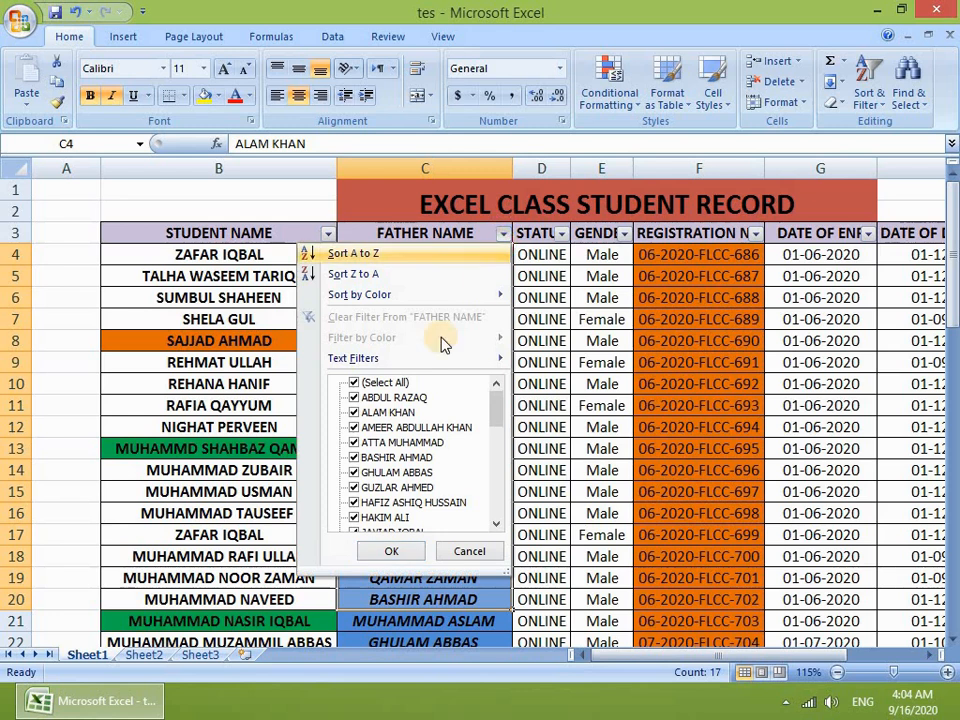
{"action": "mouse_move", "coordinate": [392, 364]}
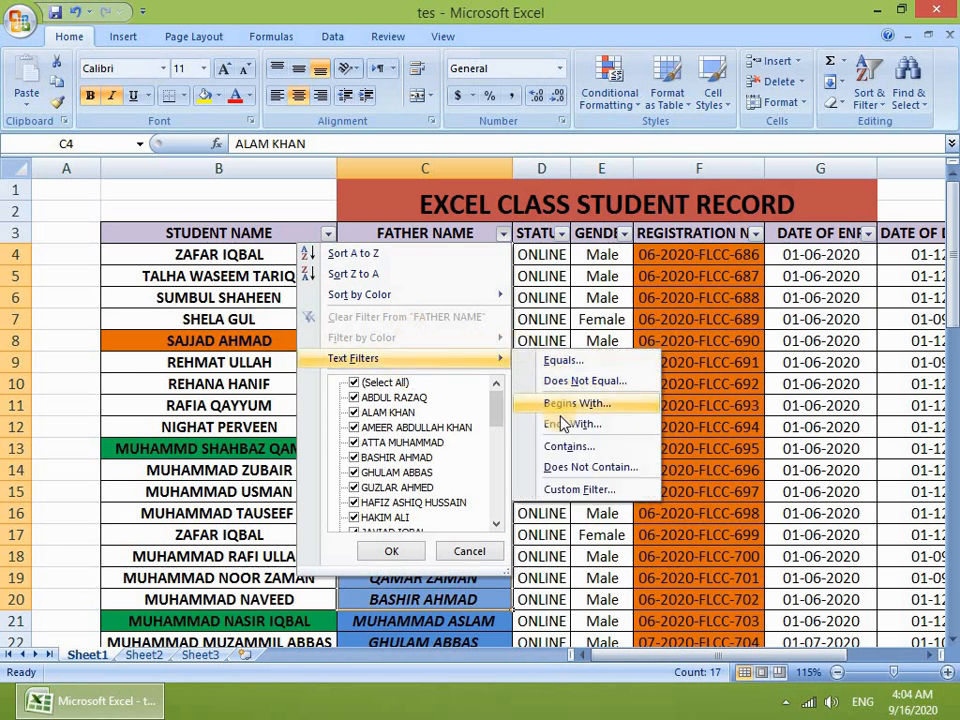
{"action": "left_click", "coordinate": [563, 428]}
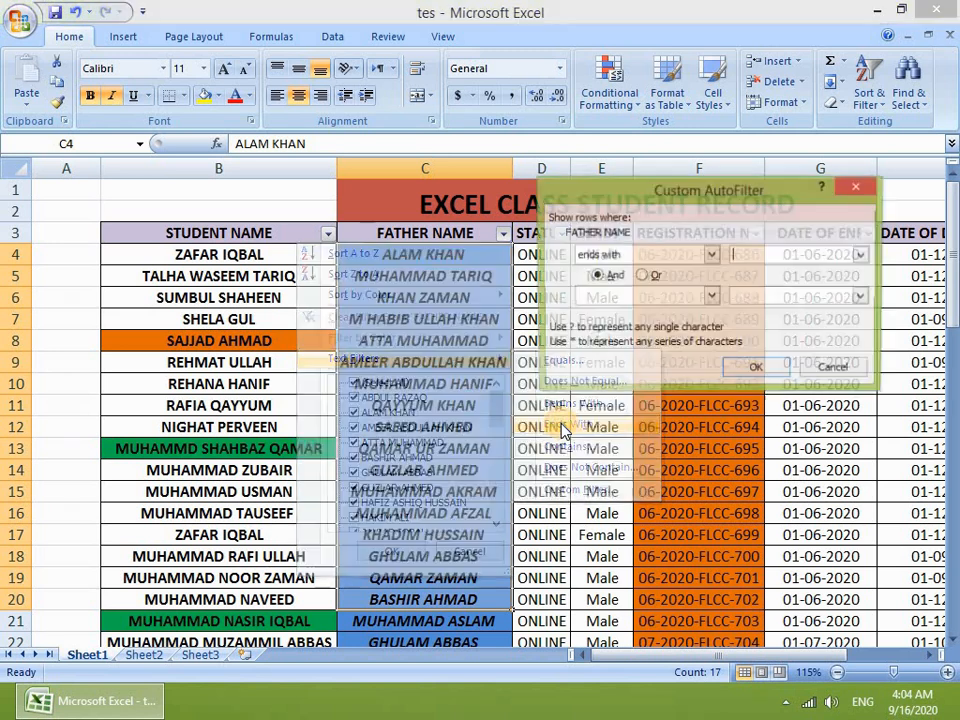
{"action": "left_click_drag", "start_coordinate": [722, 187], "coordinate": [462, 99]}
{"action": "left_click", "coordinate": [508, 172]}
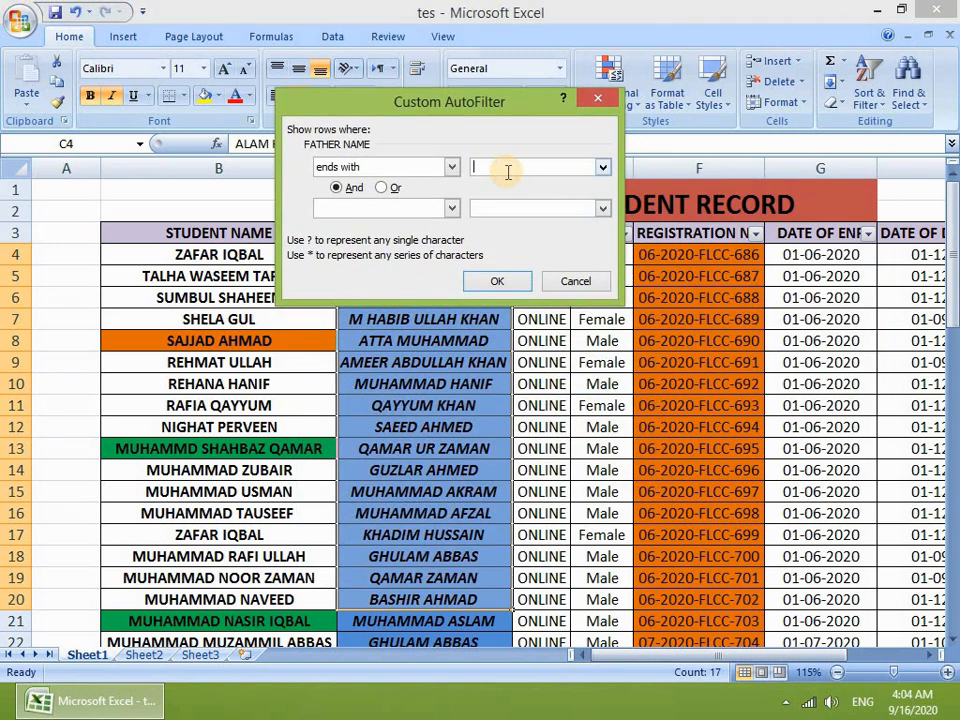
{"action": "type", "text": "khan"}
{"action": "left_click", "coordinate": [494, 283]}
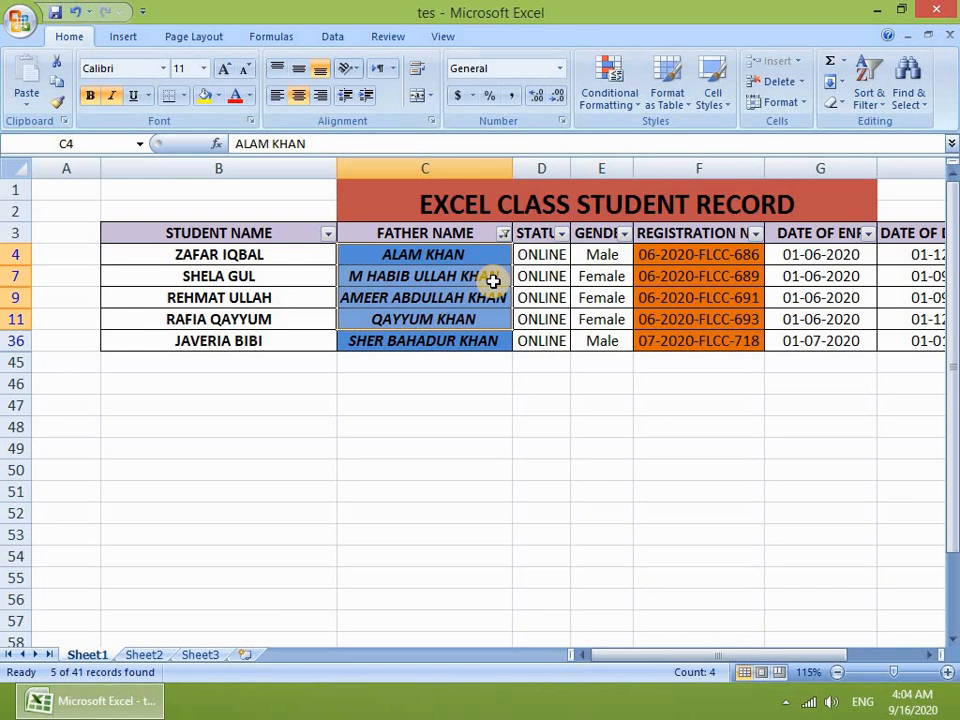
{"action": "left_click_drag", "start_coordinate": [452, 252], "coordinate": [478, 342]}
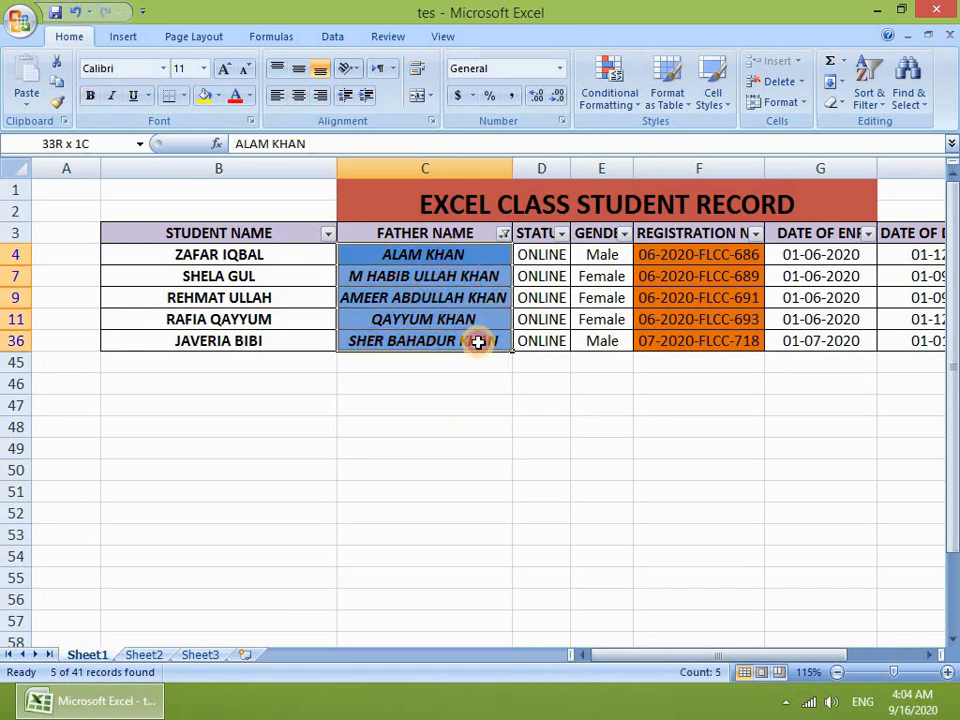
{"action": "left_click", "coordinate": [490, 278]}
{"action": "left_click", "coordinate": [484, 318]}
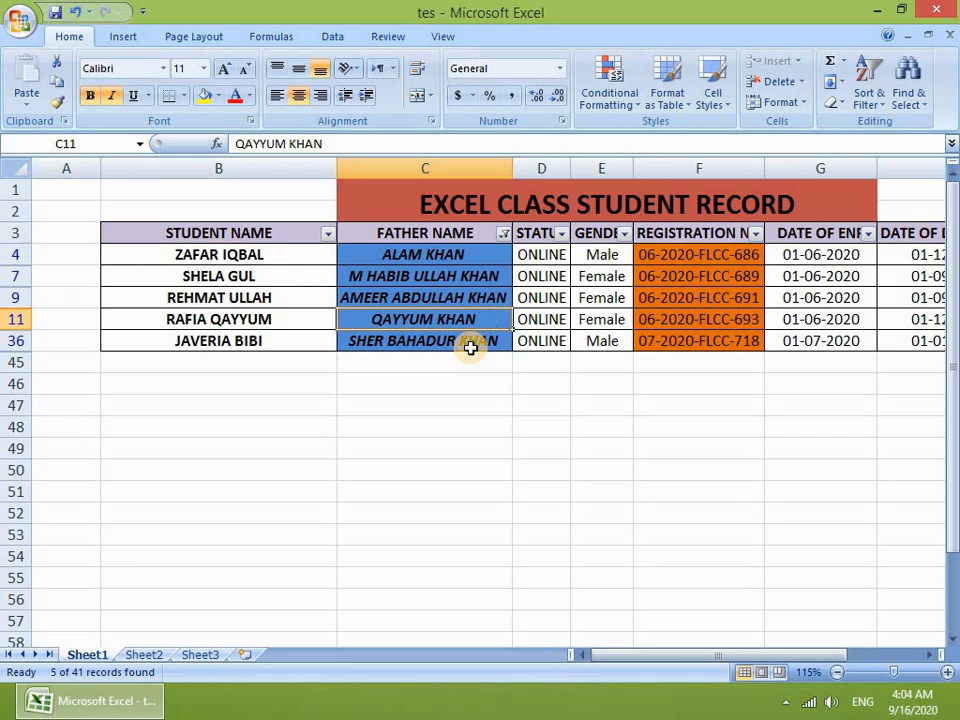
Step: Clear the FATHER NAME filter to show all rows and reopen its Text Filters choices
{"action": "left_click", "coordinate": [503, 233]}
{"action": "left_click", "coordinate": [396, 317]}
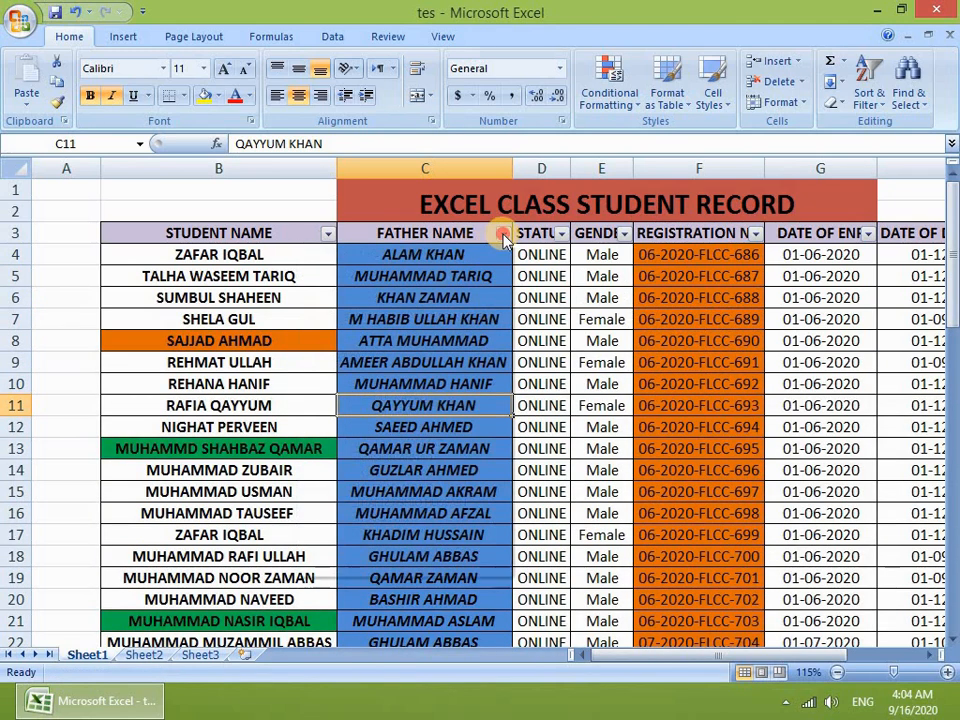
{"action": "left_click", "coordinate": [503, 234]}
{"action": "mouse_move", "coordinate": [448, 360]}
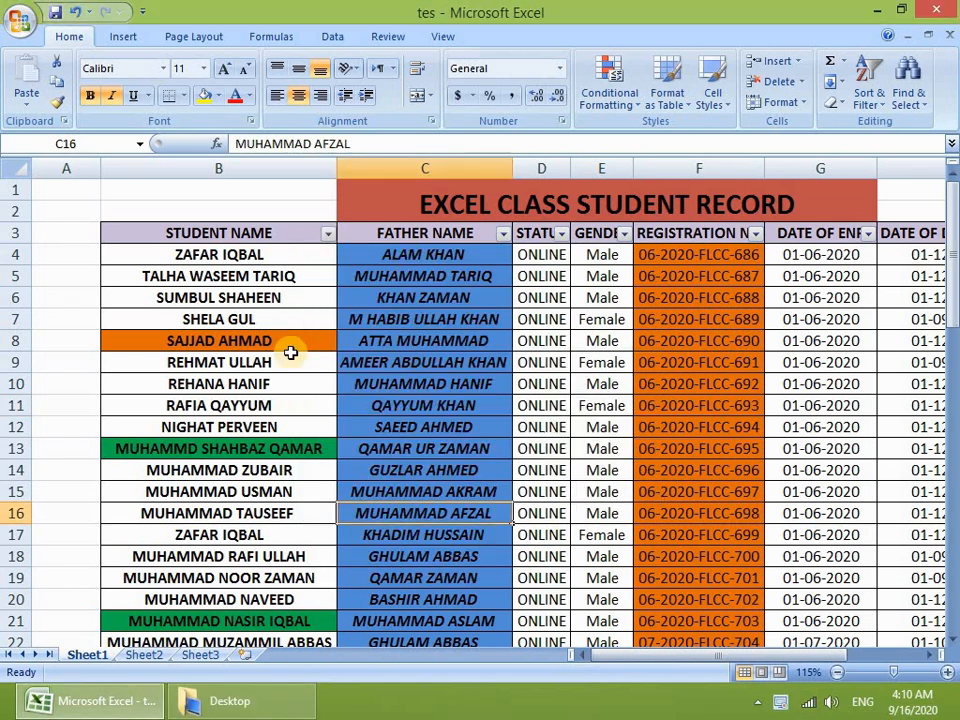
{"action": "left_click", "coordinate": [328, 236]}
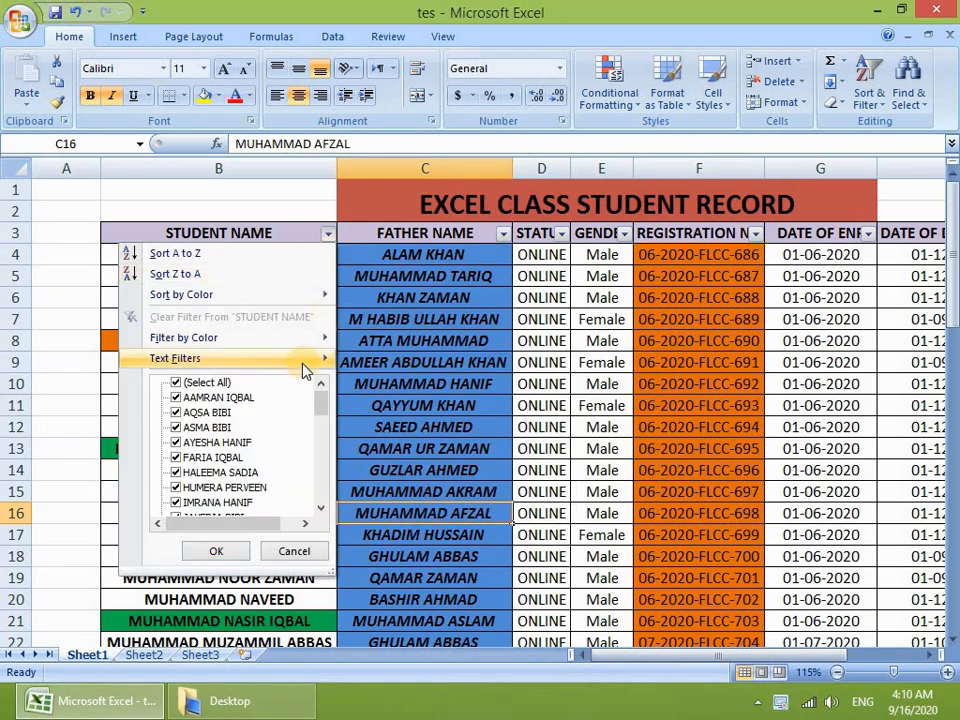
{"action": "mouse_move", "coordinate": [294, 359]}
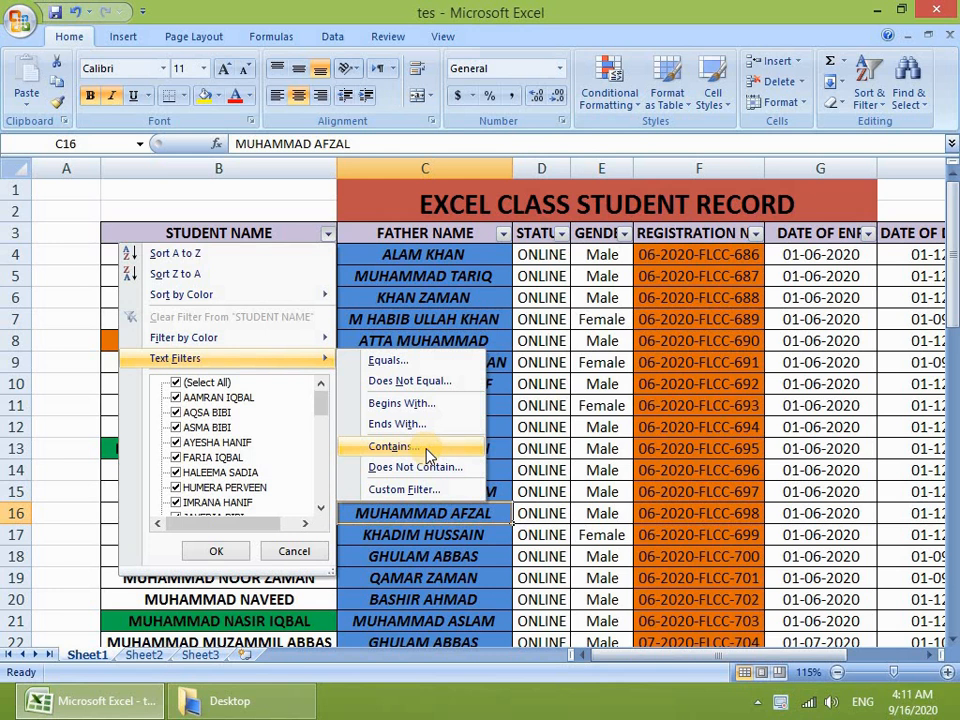
{"action": "left_click", "coordinate": [427, 450]}
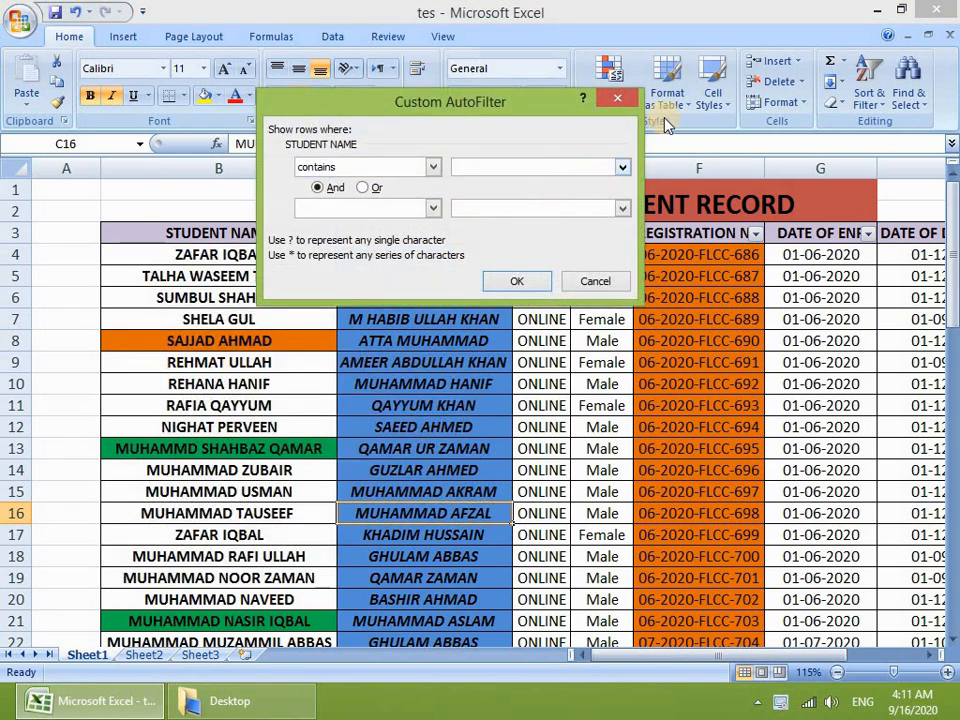
{"action": "left_click", "coordinate": [632, 101]}
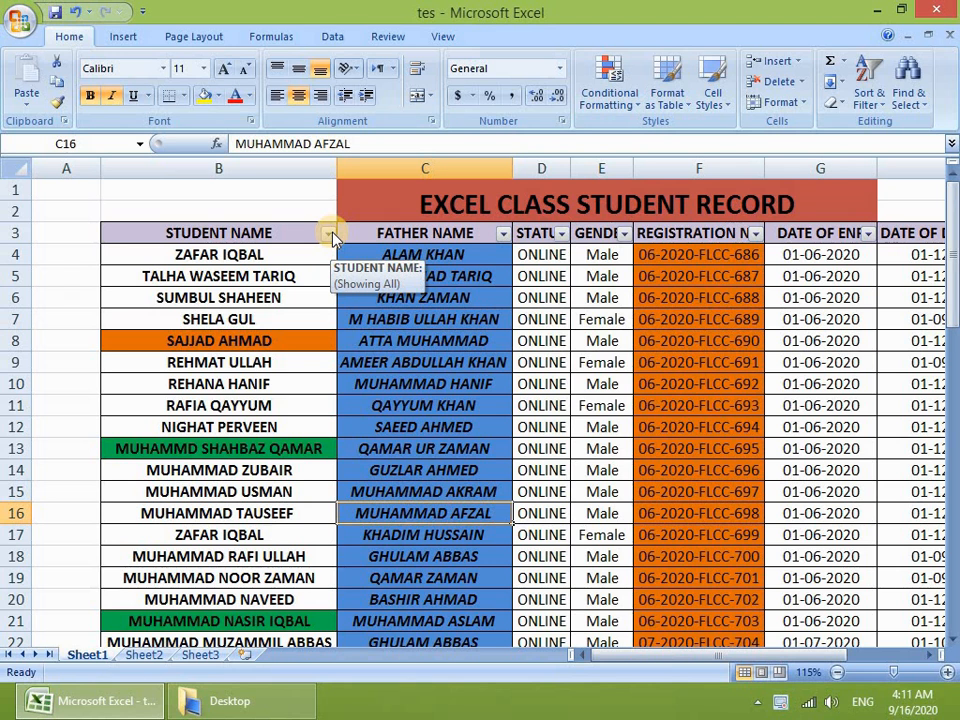
{"action": "left_click", "coordinate": [330, 233]}
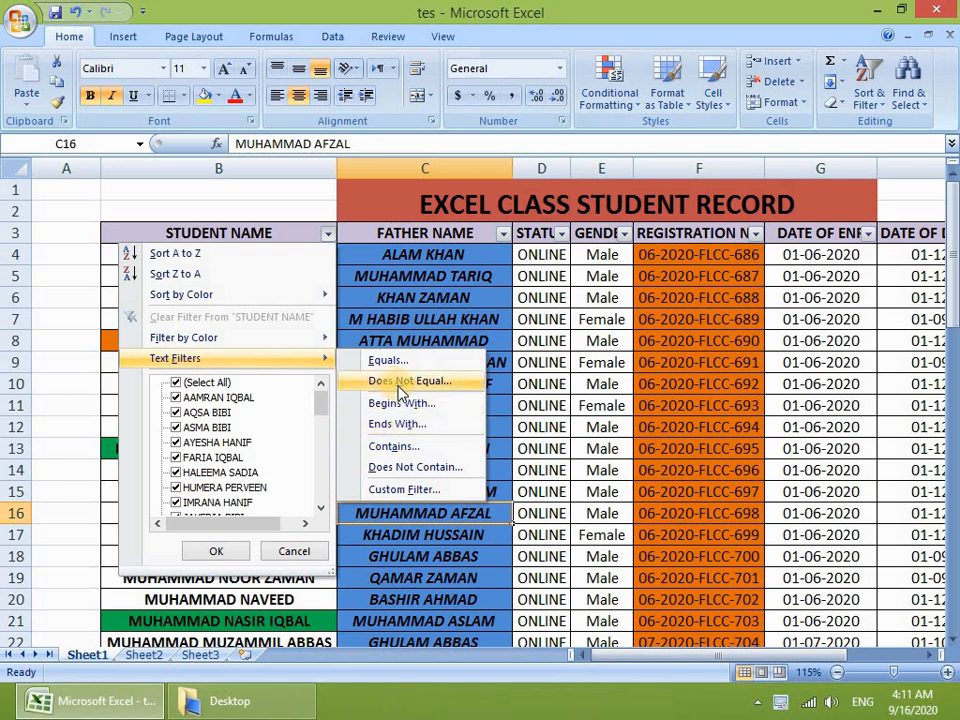
{"action": "left_click", "coordinate": [392, 446]}
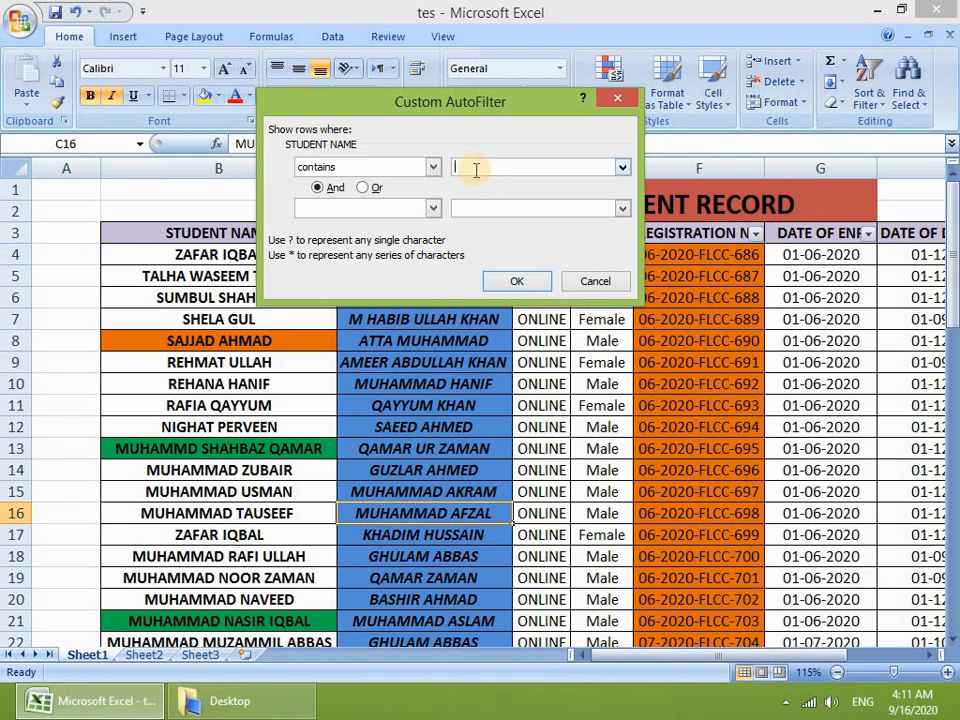
{"action": "type", "text": "noor"}
{"action": "left_click", "coordinate": [517, 282]}
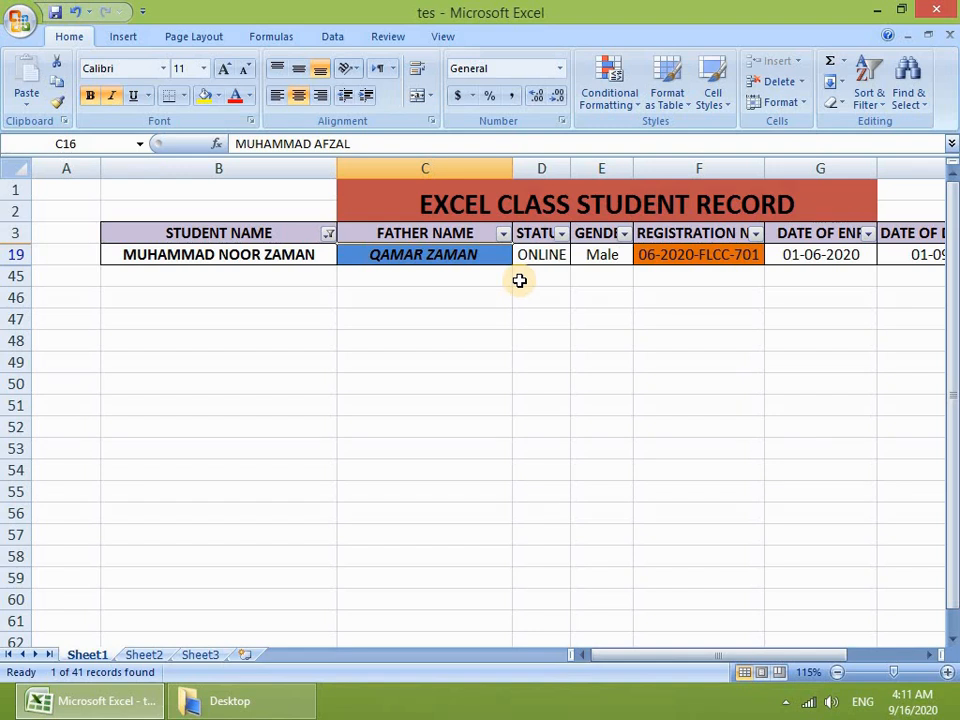
Step: Clear the STUDENT NAME filter so every row shows
{"action": "left_click", "coordinate": [328, 234]}
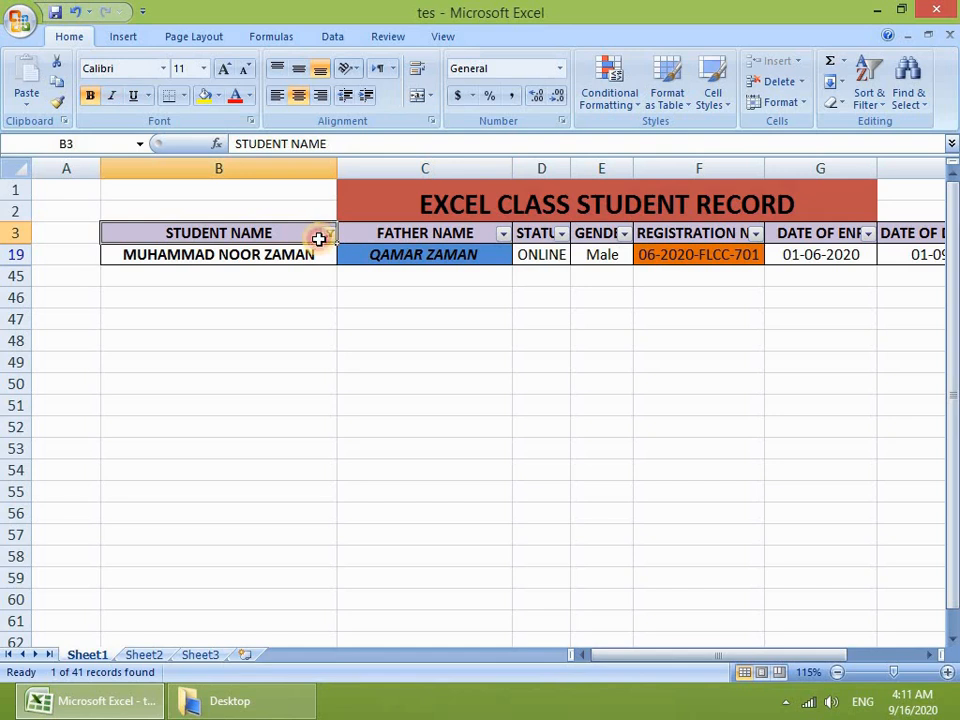
{"action": "left_click", "coordinate": [193, 317]}
{"action": "left_click", "coordinate": [242, 449]}
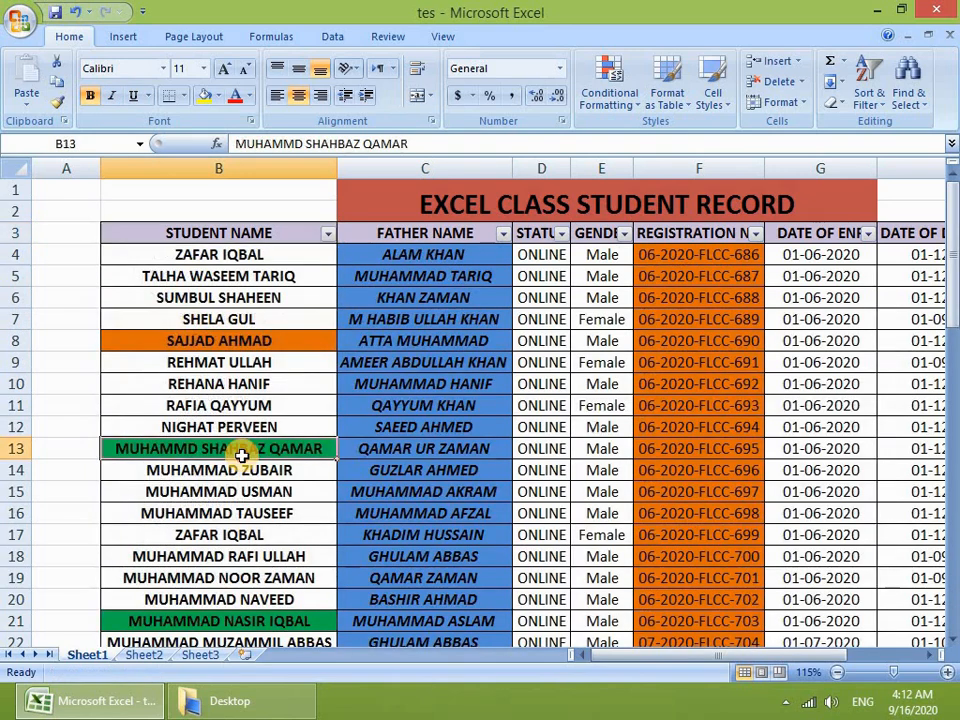
{"action": "double_click", "coordinate": [153, 382]}
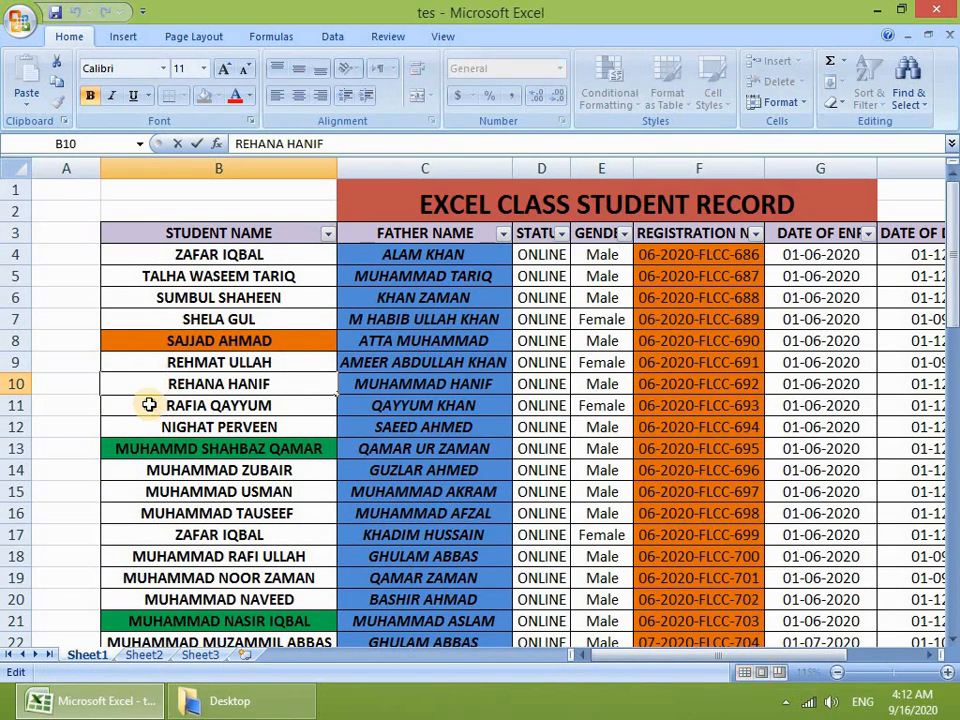
{"action": "double_click", "coordinate": [150, 405]}
{"action": "type", "text": "n"}
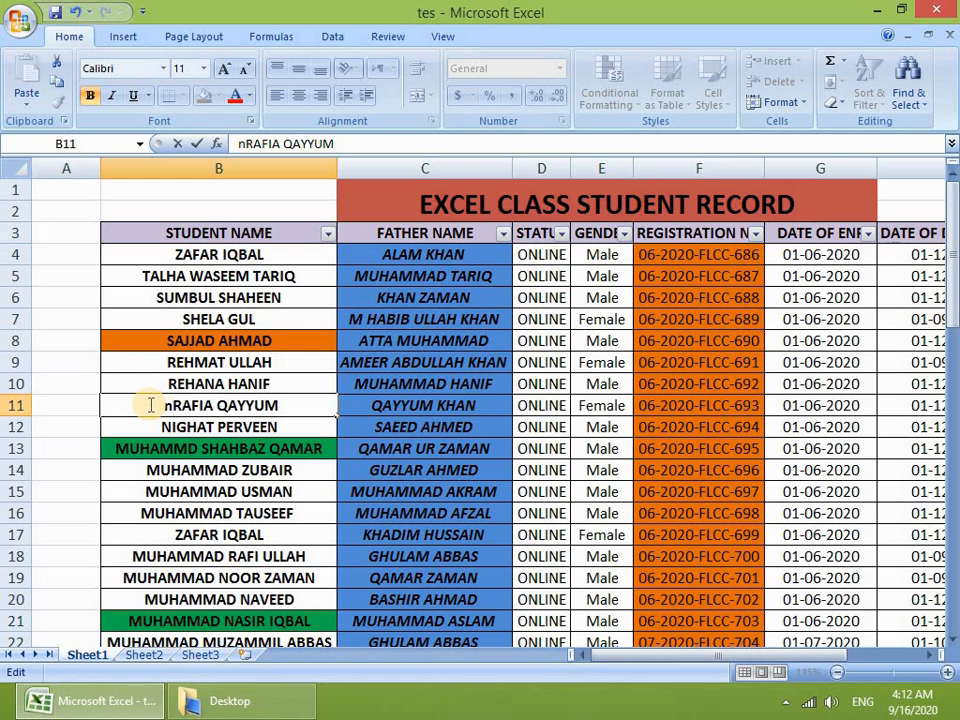
{"action": "key", "text": "BackSpace"}
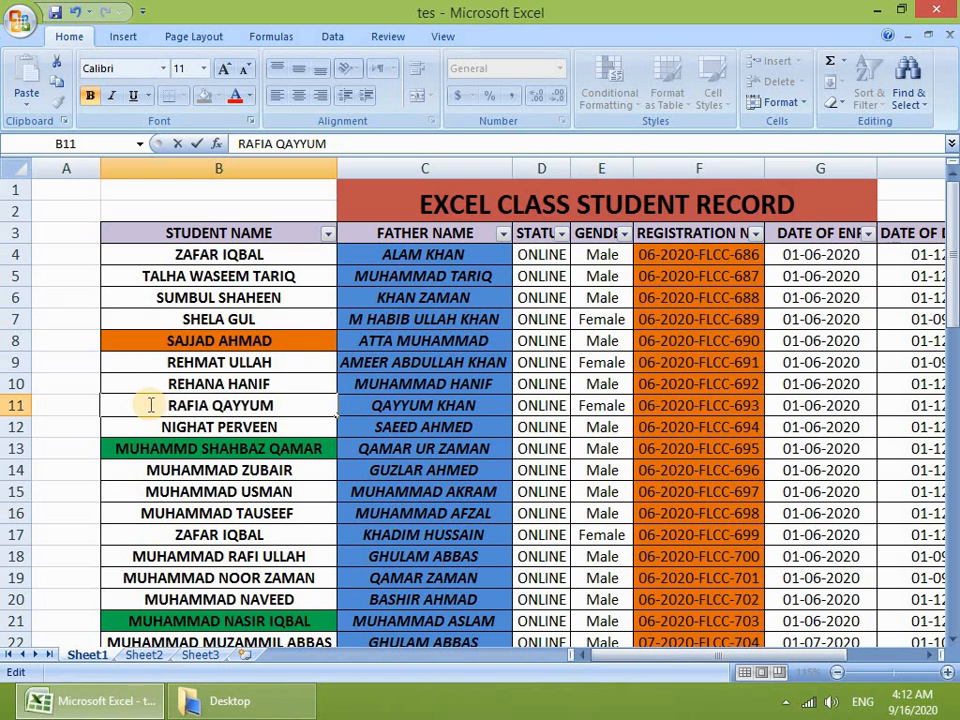
{"action": "type", "text": "n"}
{"action": "key", "text": "BackSpace"}
{"action": "type", "text": "NOOR"}
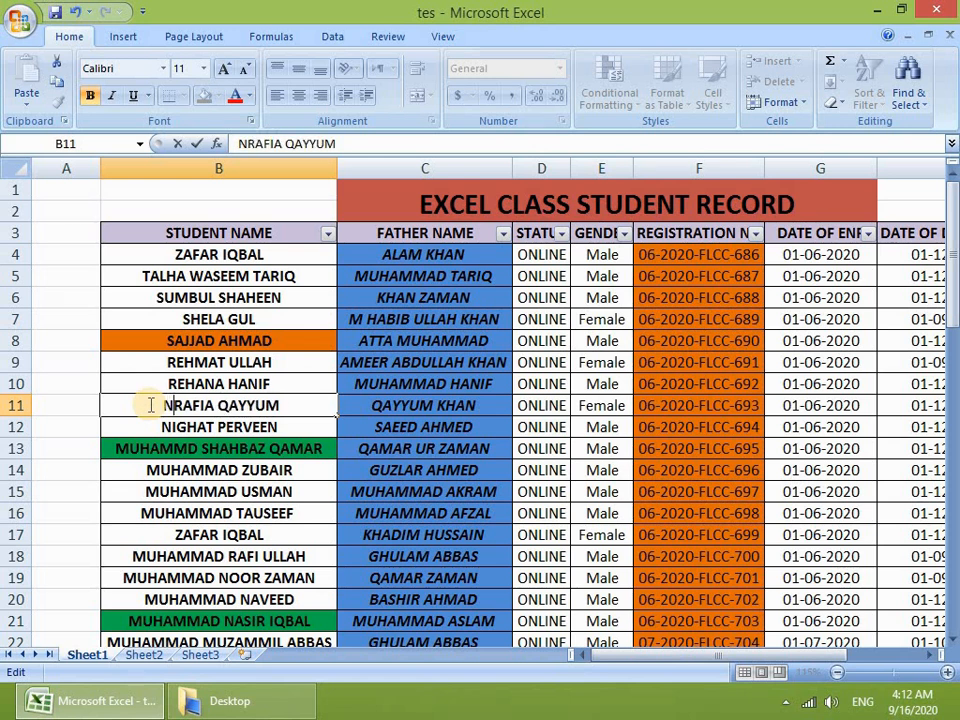
{"action": "left_click", "coordinate": [297, 297]}
{"action": "double_click", "coordinate": [297, 297]}
{"action": "type", "text": "N"}
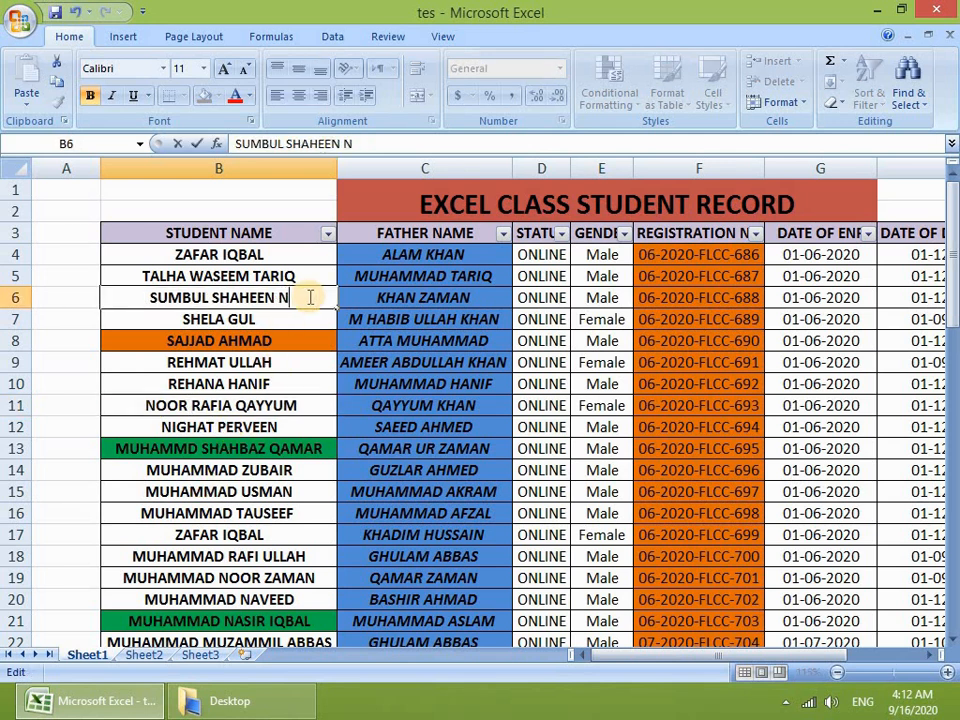
{"action": "type", "text": "OOR"}
{"action": "left_click", "coordinate": [281, 341]}
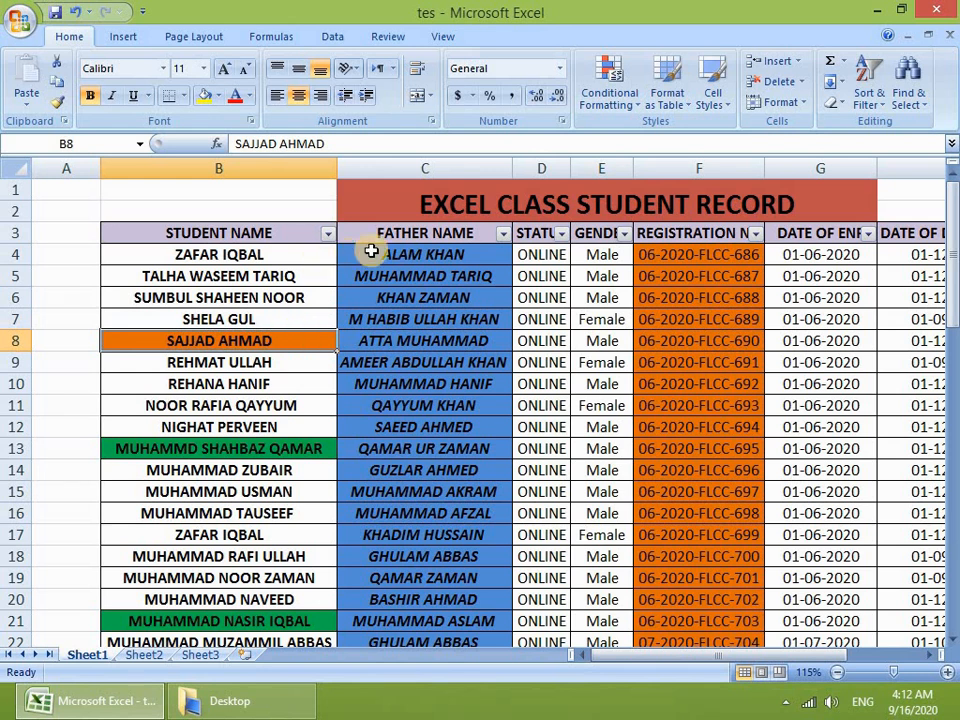
Step: Apply a Contains 'NOOR' filter on STUDENT NAME, showing rows 6, 11 and 19 (3 of 41)
{"action": "left_click", "coordinate": [327, 234]}
{"action": "mouse_move", "coordinate": [257, 362]}
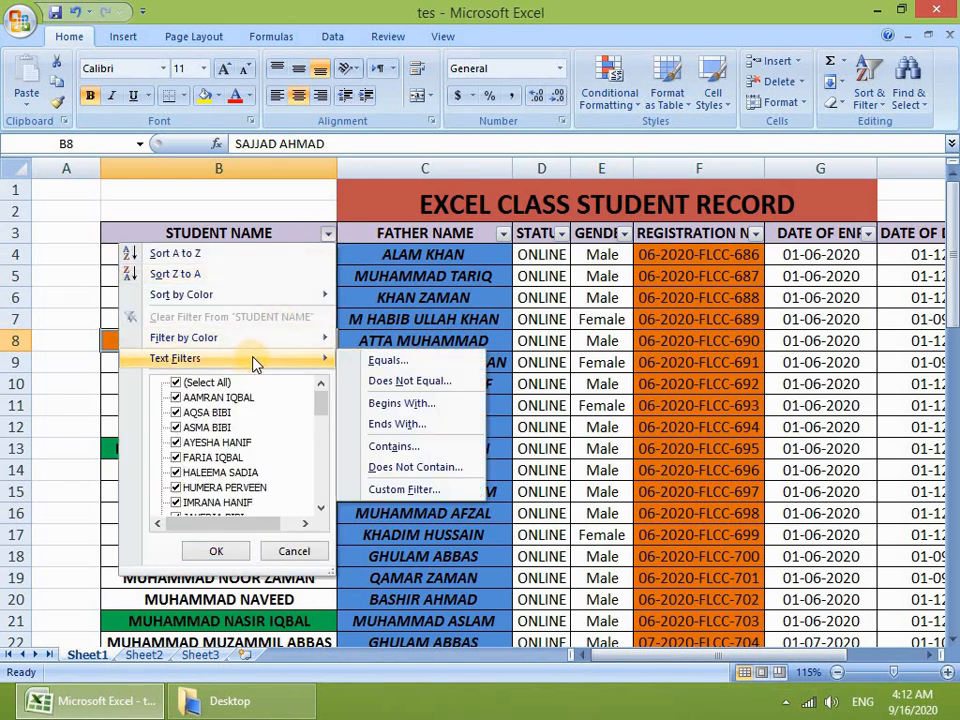
{"action": "left_click", "coordinate": [412, 448]}
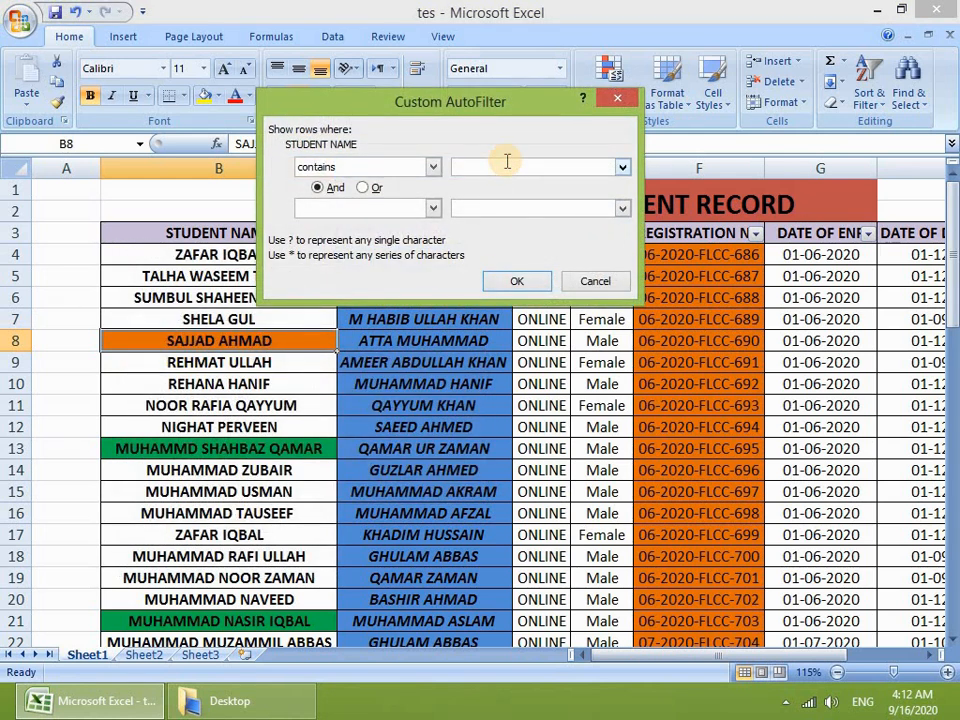
{"action": "type", "text": "NOOR"}
{"action": "left_click", "coordinate": [508, 284]}
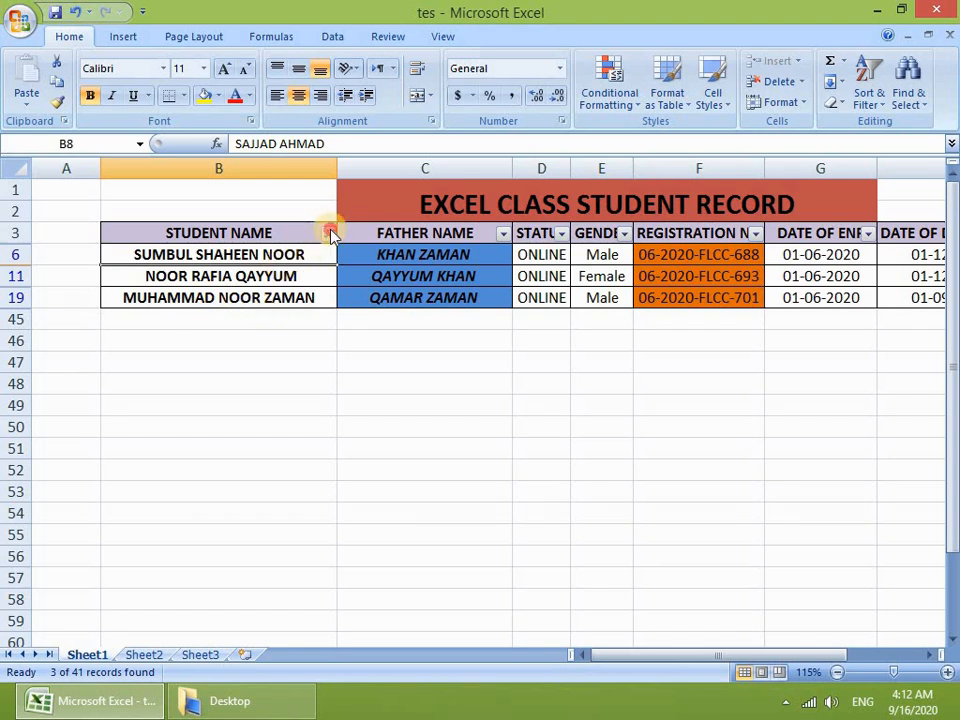
{"action": "left_click", "coordinate": [328, 233]}
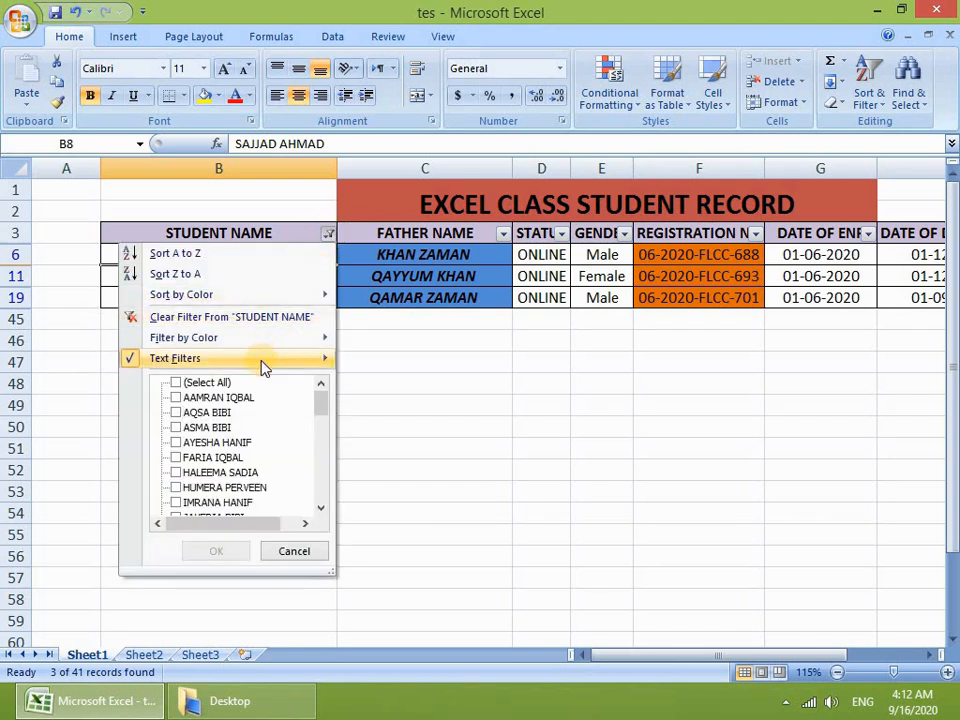
Step: Clear the STUDENT NAME filter and open a Custom AutoFilter for that column
{"action": "left_click", "coordinate": [223, 316]}
{"action": "left_click", "coordinate": [328, 233]}
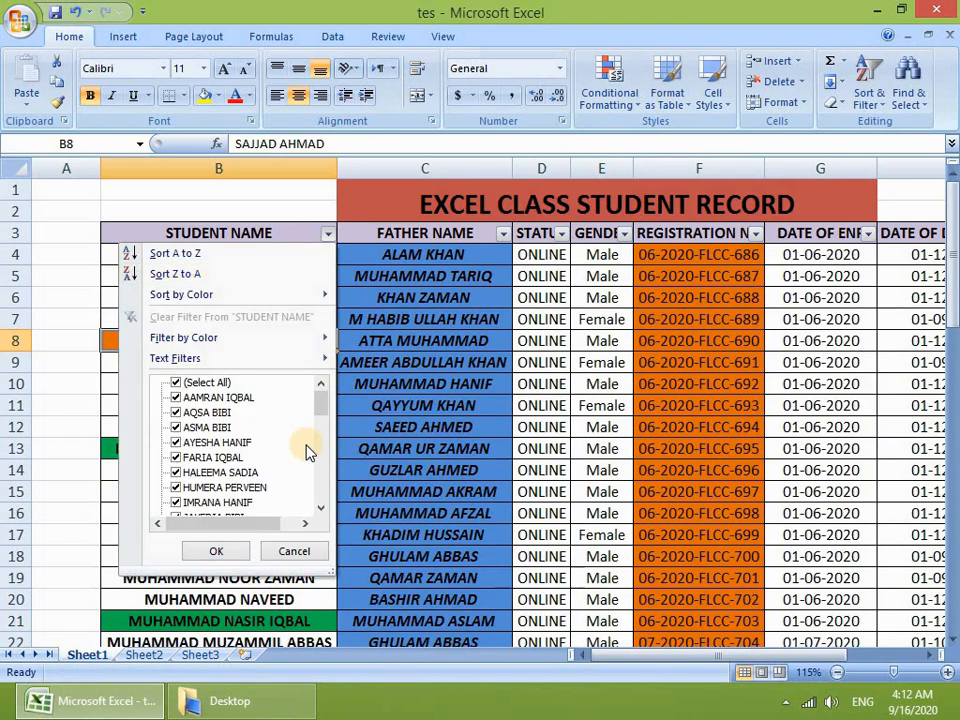
{"action": "mouse_move", "coordinate": [305, 345]}
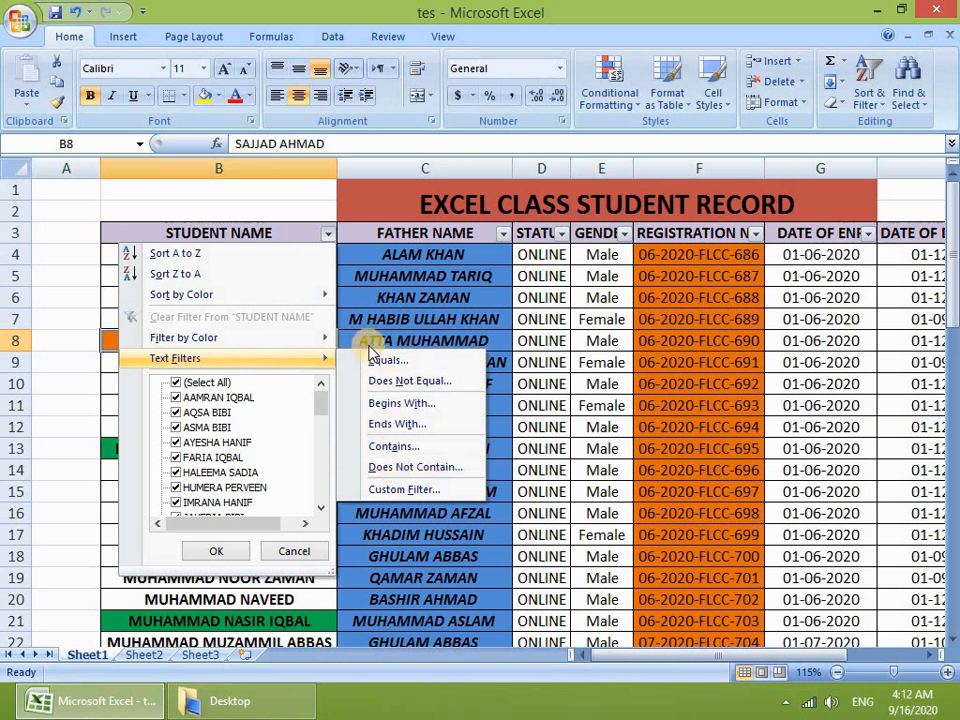
{"action": "left_click", "coordinate": [418, 489]}
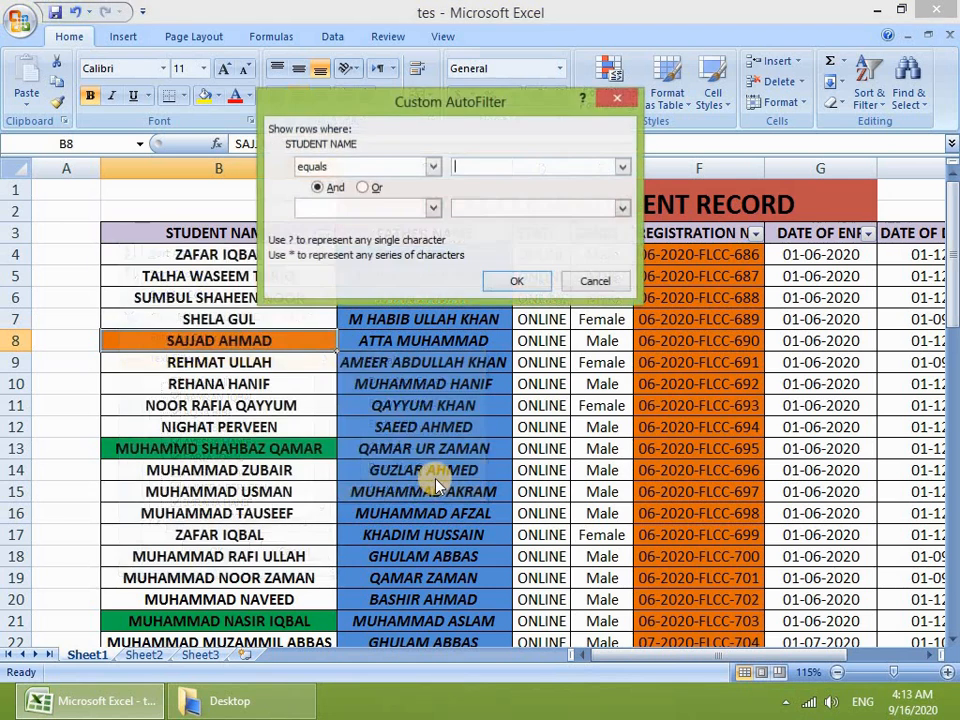
Step: Browse the comparison operators available in the Custom AutoFilter condition list
{"action": "left_click", "coordinate": [433, 167]}
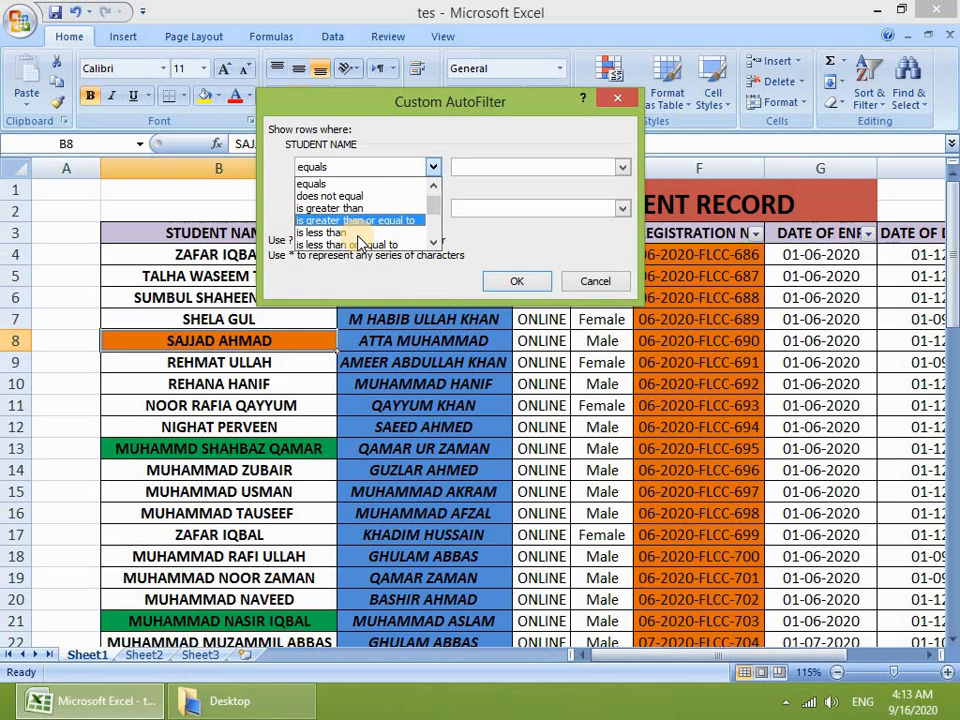
{"action": "scroll", "coordinate": [355, 240], "scroll_direction": "down", "scroll_amount": 3}
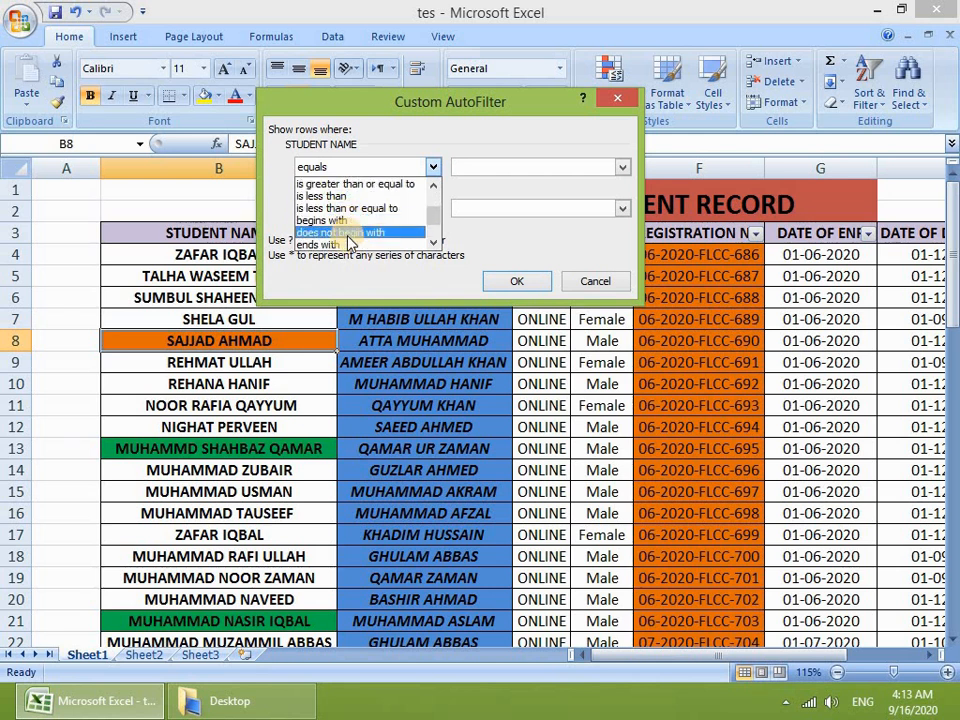
{"action": "scroll", "coordinate": [348, 230], "scroll_direction": "down", "scroll_amount": 1}
{"action": "scroll", "coordinate": [350, 235], "scroll_direction": "down", "scroll_amount": 3}
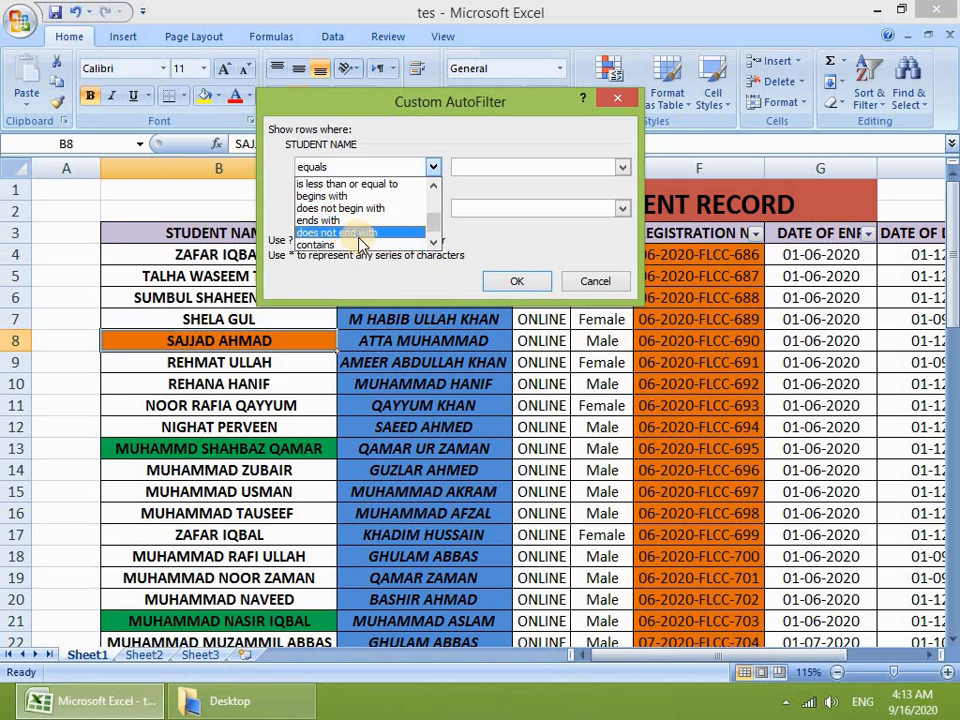
{"action": "scroll", "coordinate": [350, 200], "scroll_direction": "up", "scroll_amount": 3}
{"action": "scroll", "coordinate": [345, 190], "scroll_direction": "up", "scroll_amount": 4}
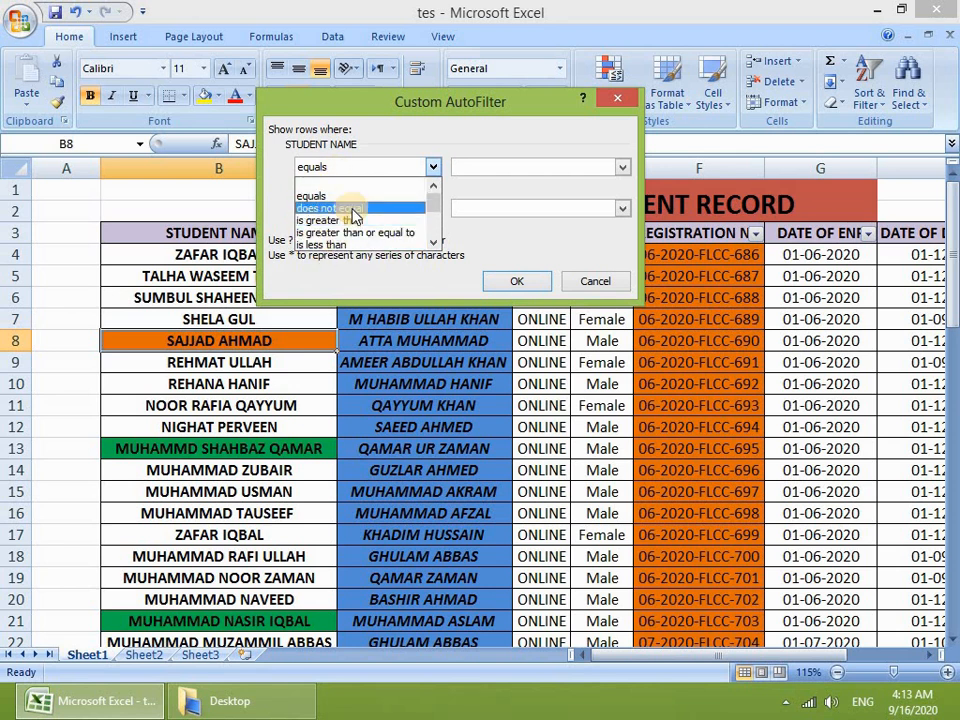
{"action": "scroll", "coordinate": [350, 228], "scroll_direction": "down", "scroll_amount": 1}
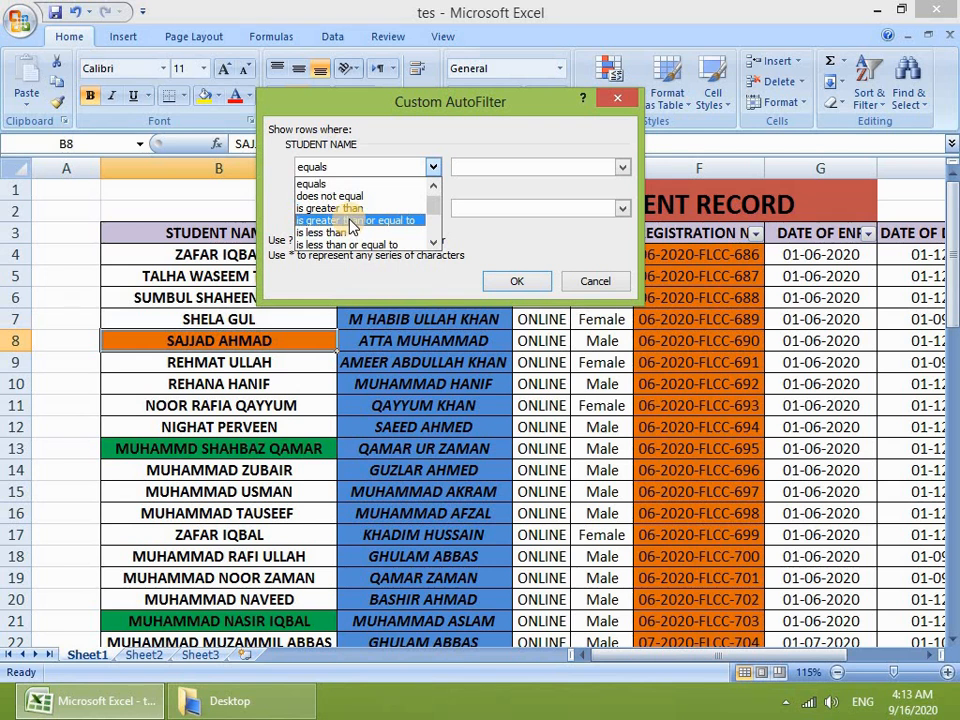
Step: Cancel the Custom AutoFilter without applying it, select G11 and glance at Find & Select
{"action": "left_click", "coordinate": [593, 280]}
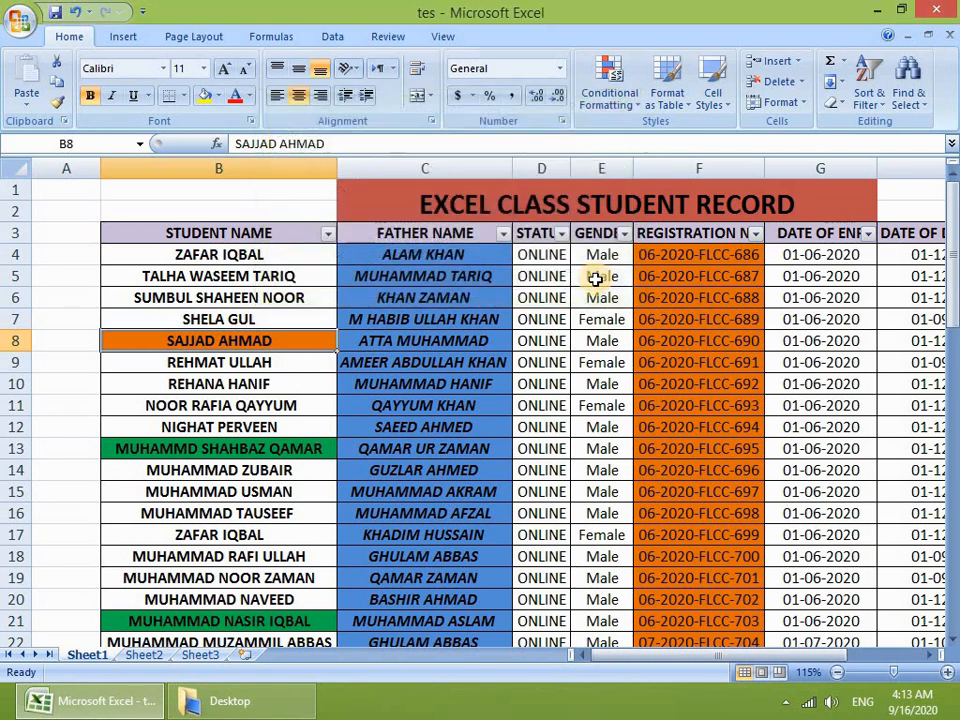
{"action": "left_click", "coordinate": [780, 405]}
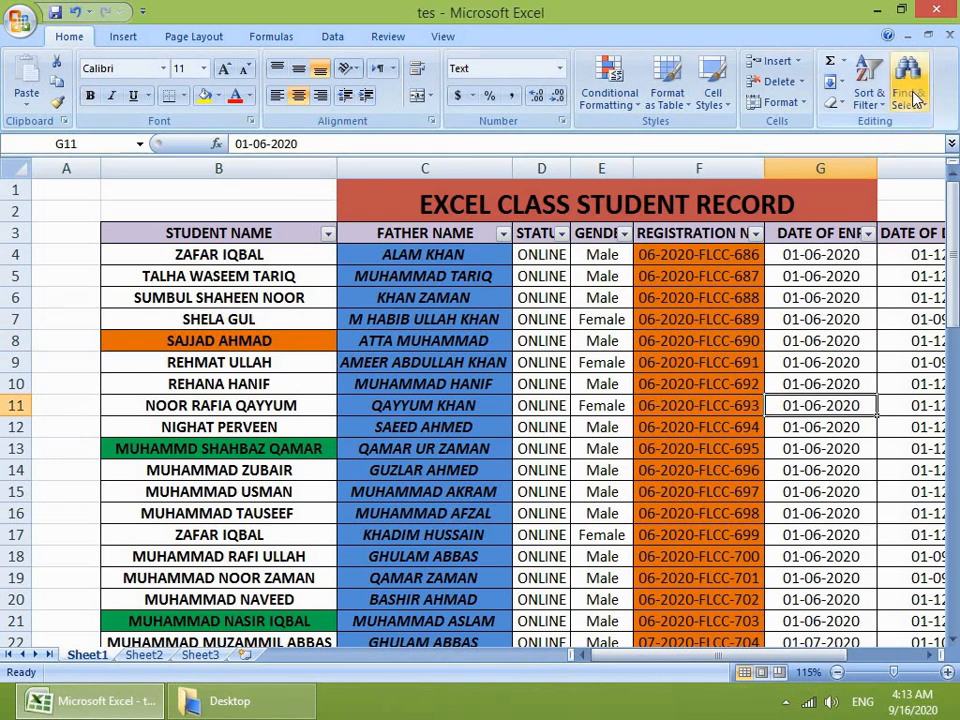
{"action": "left_click", "coordinate": [912, 95]}
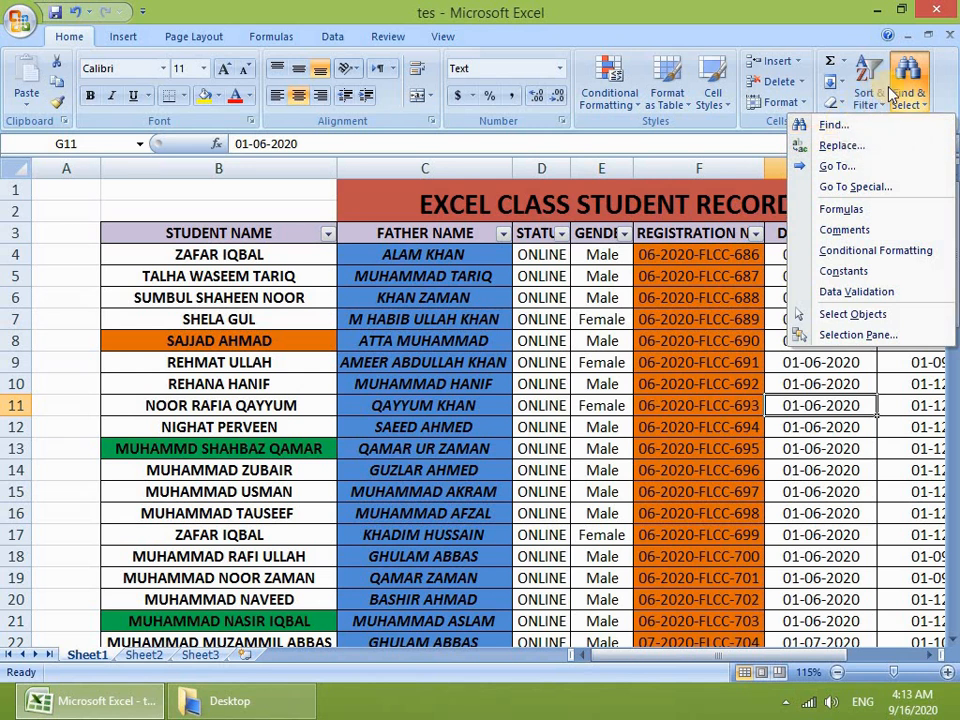
{"action": "left_click", "coordinate": [636, 251]}
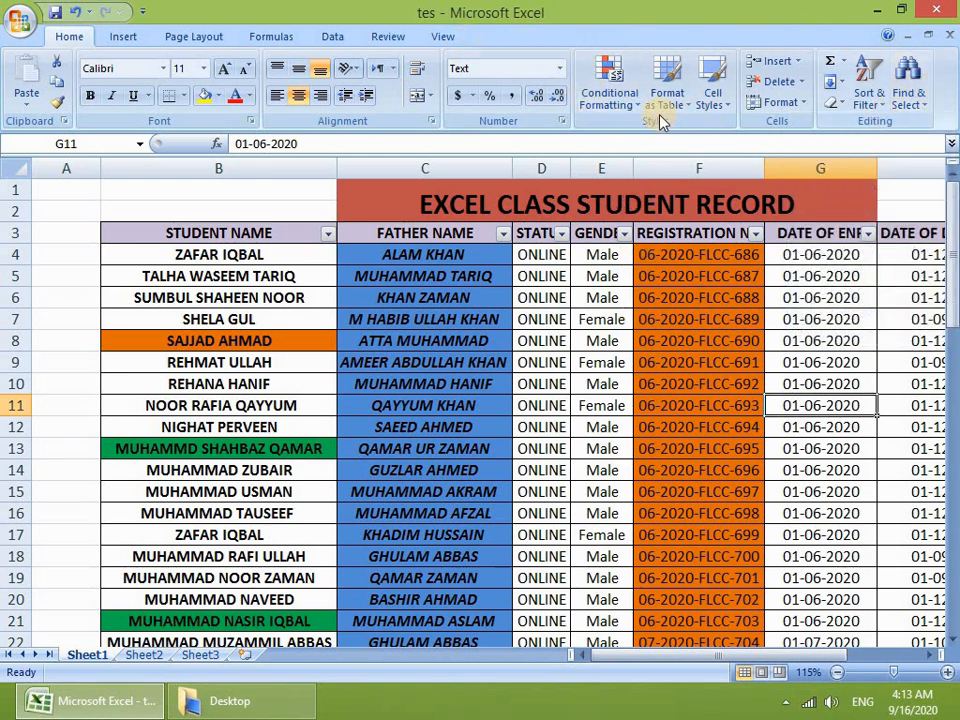
Step: Show the Insert ribbon, briefly checking Page Layout before returning to Insert
{"action": "left_click", "coordinate": [122, 37]}
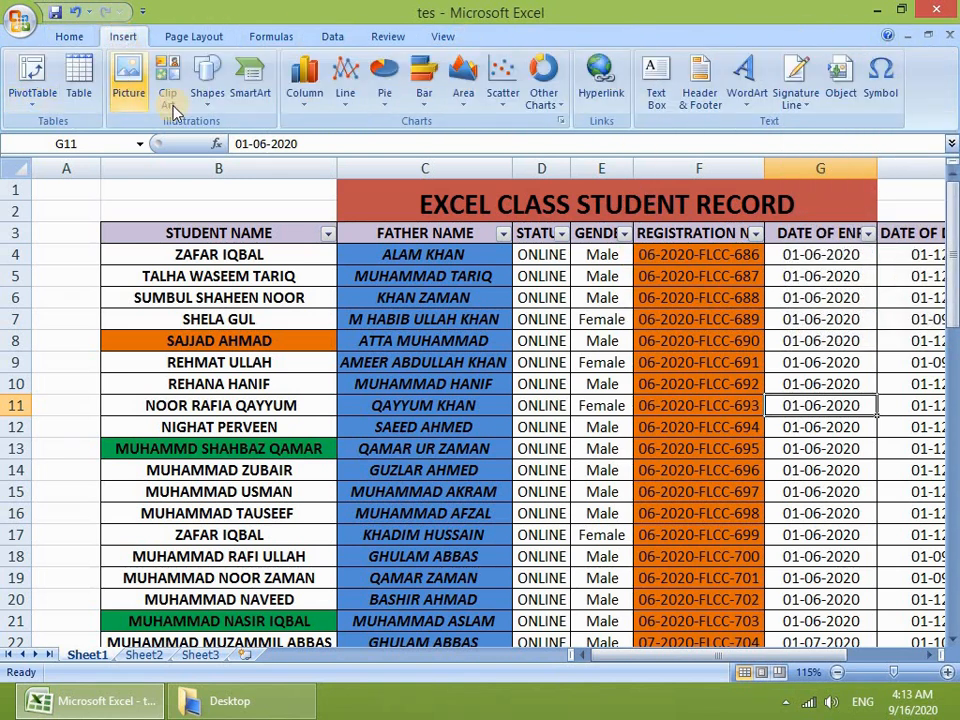
{"action": "left_click", "coordinate": [173, 37]}
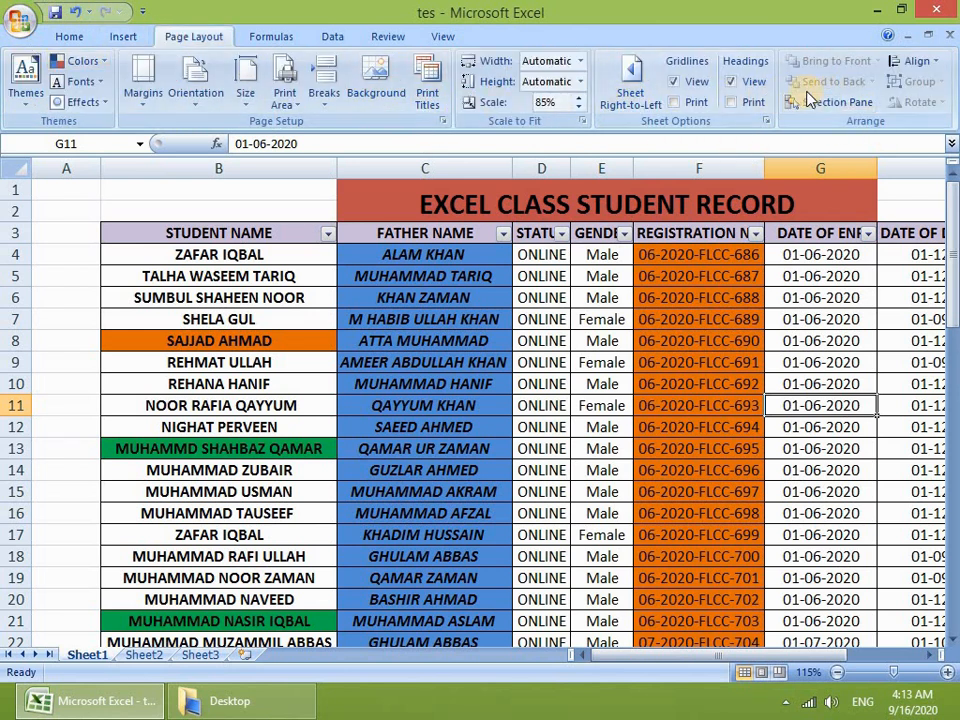
{"action": "left_click", "coordinate": [126, 34]}
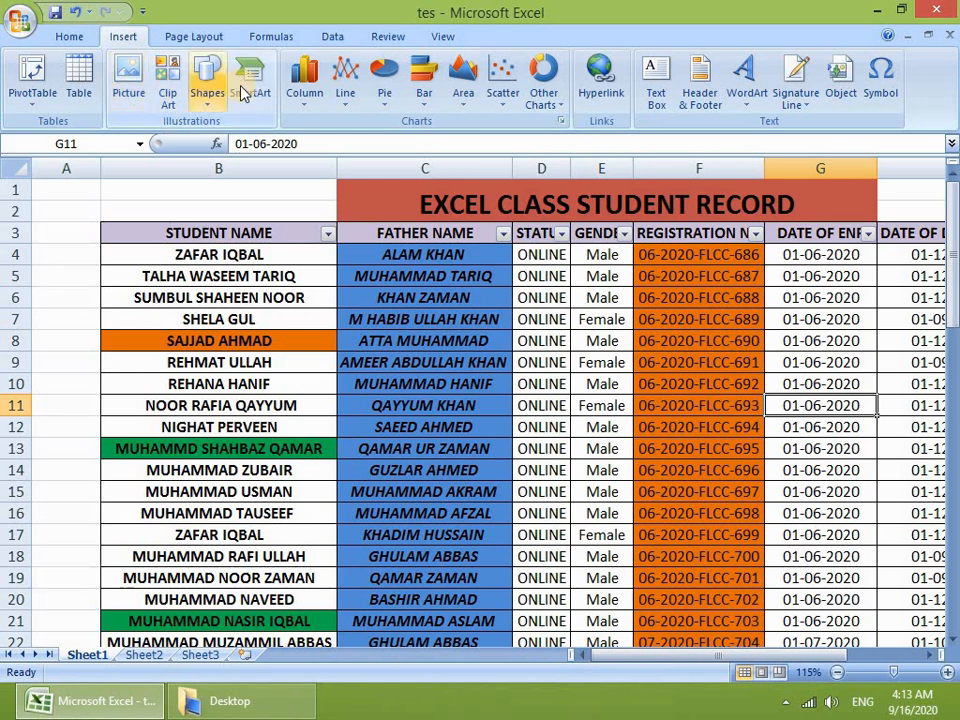